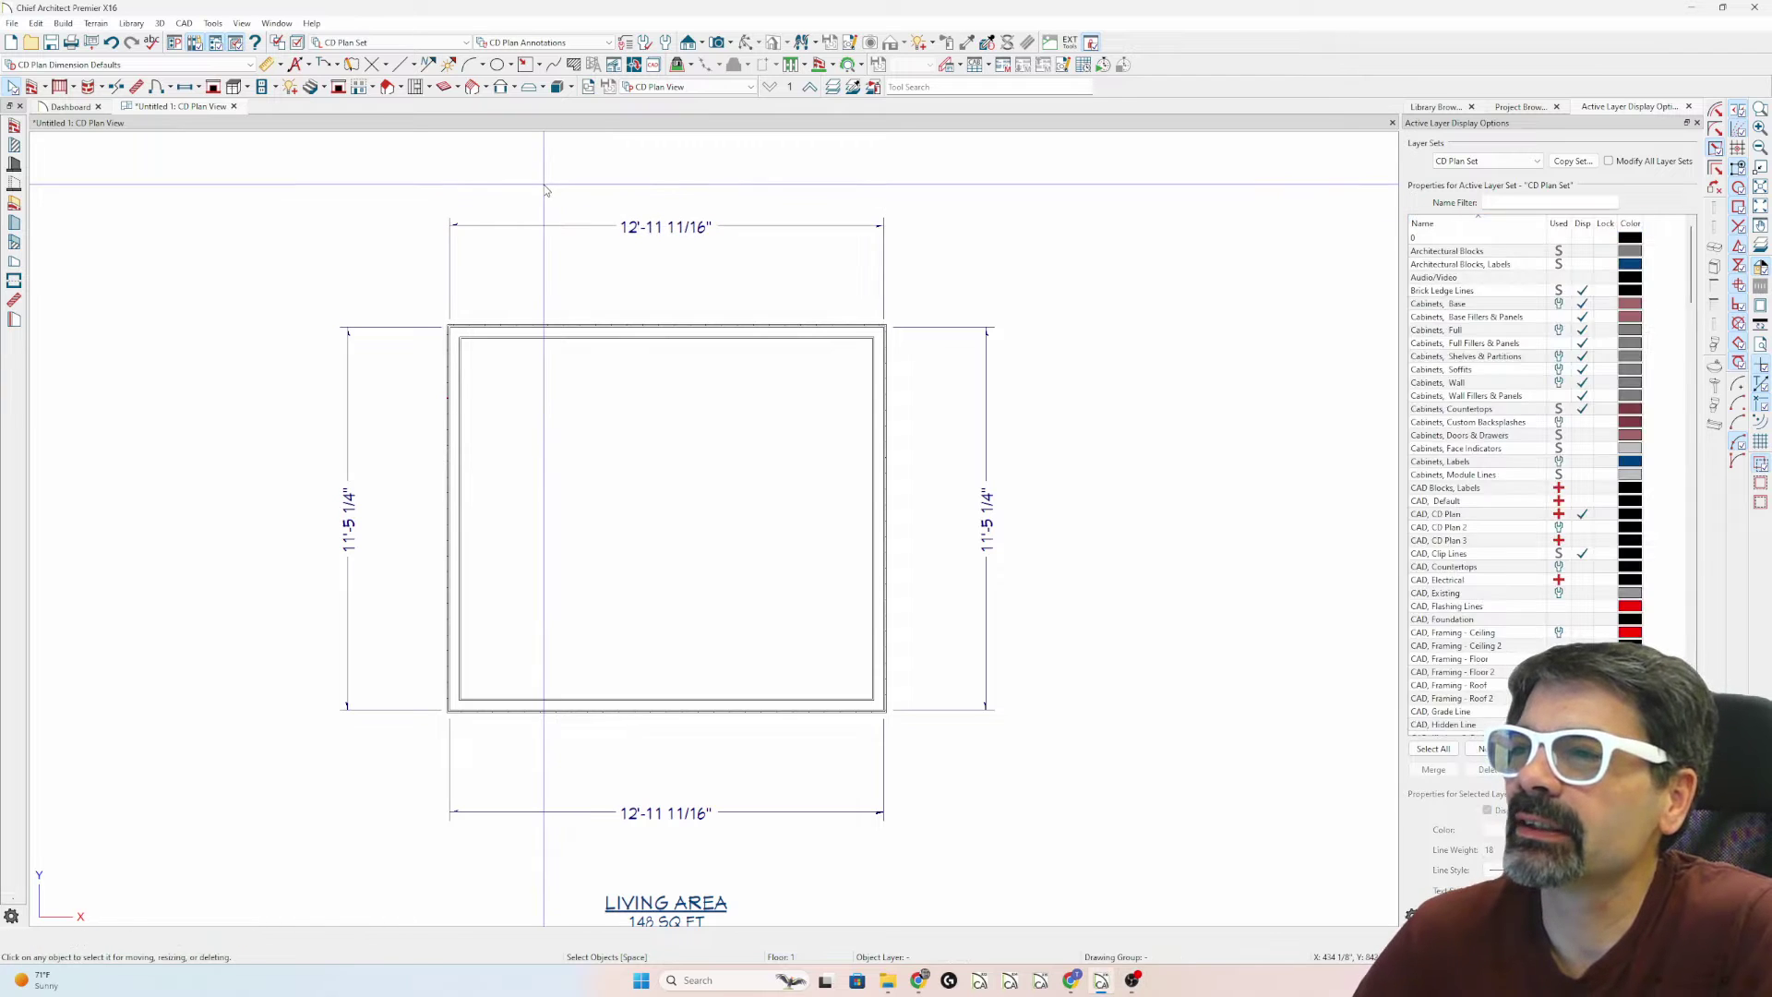
- Drag the top 12'-11 11/16" dimension down closer to the room
click(564, 227)
drag(563, 227, 531, 243)
click(524, 237)
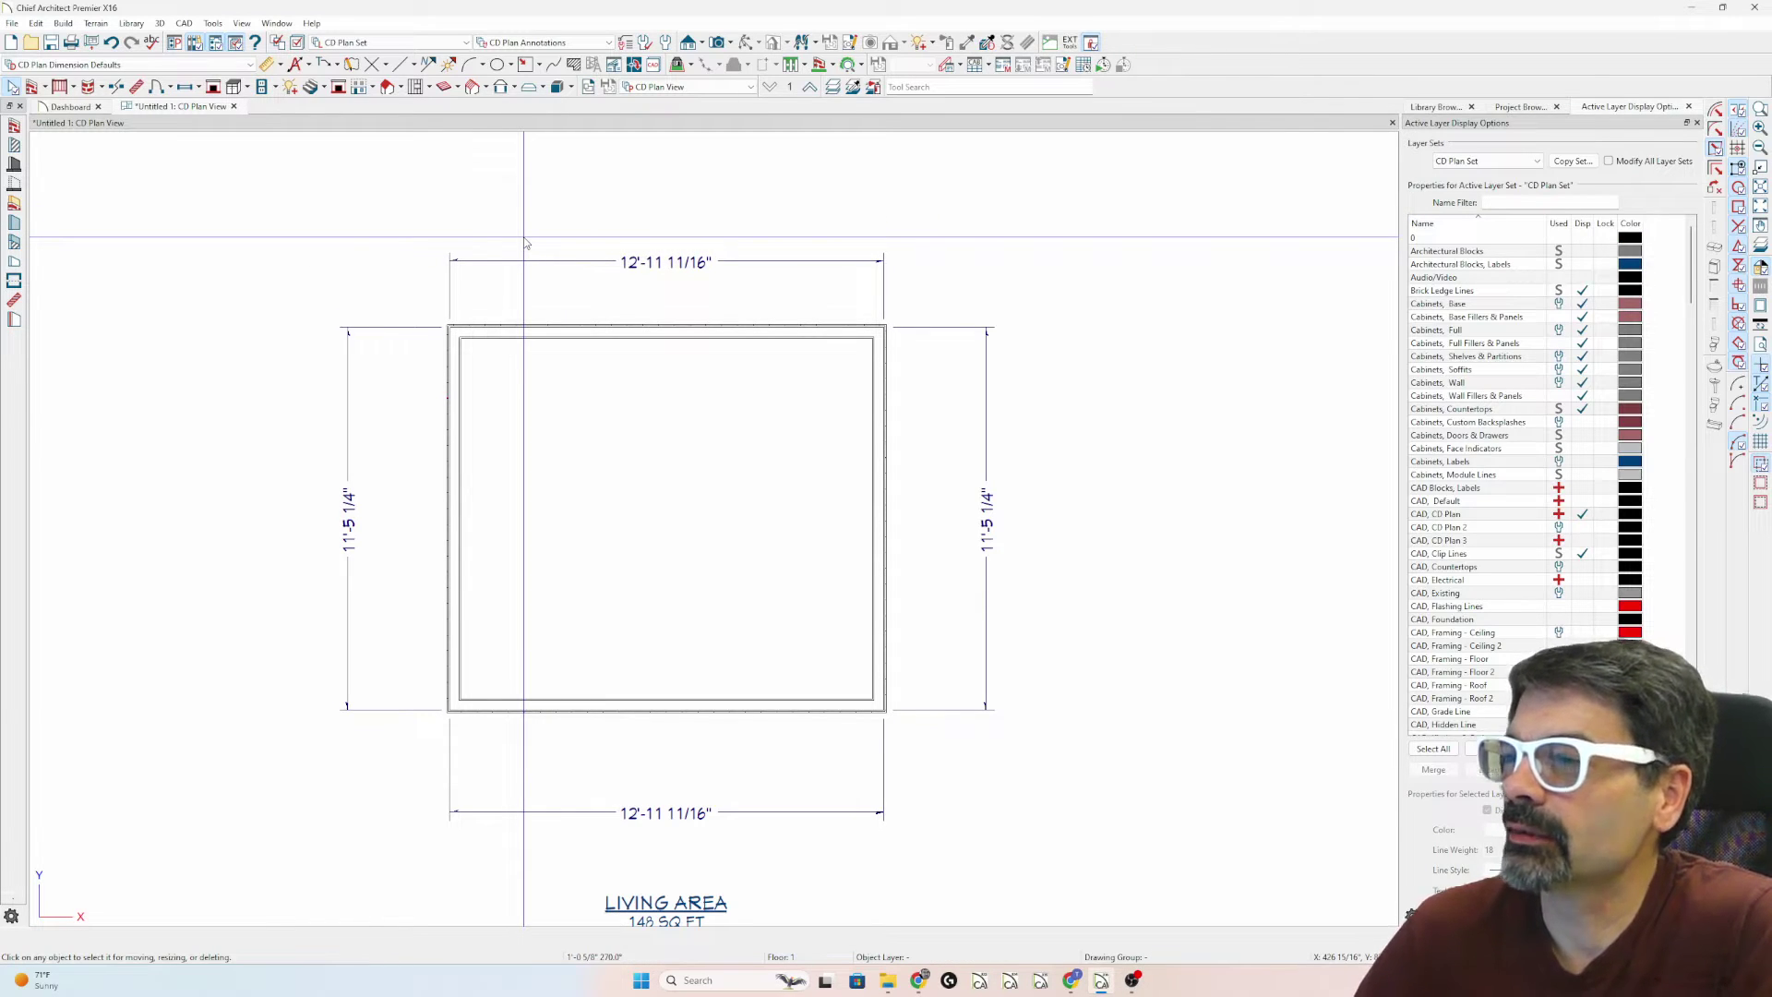
click(267, 65)
- Review the Plan Dimension Defaults pages, then set the default Leader Style to Straight Line
double_click(267, 64)
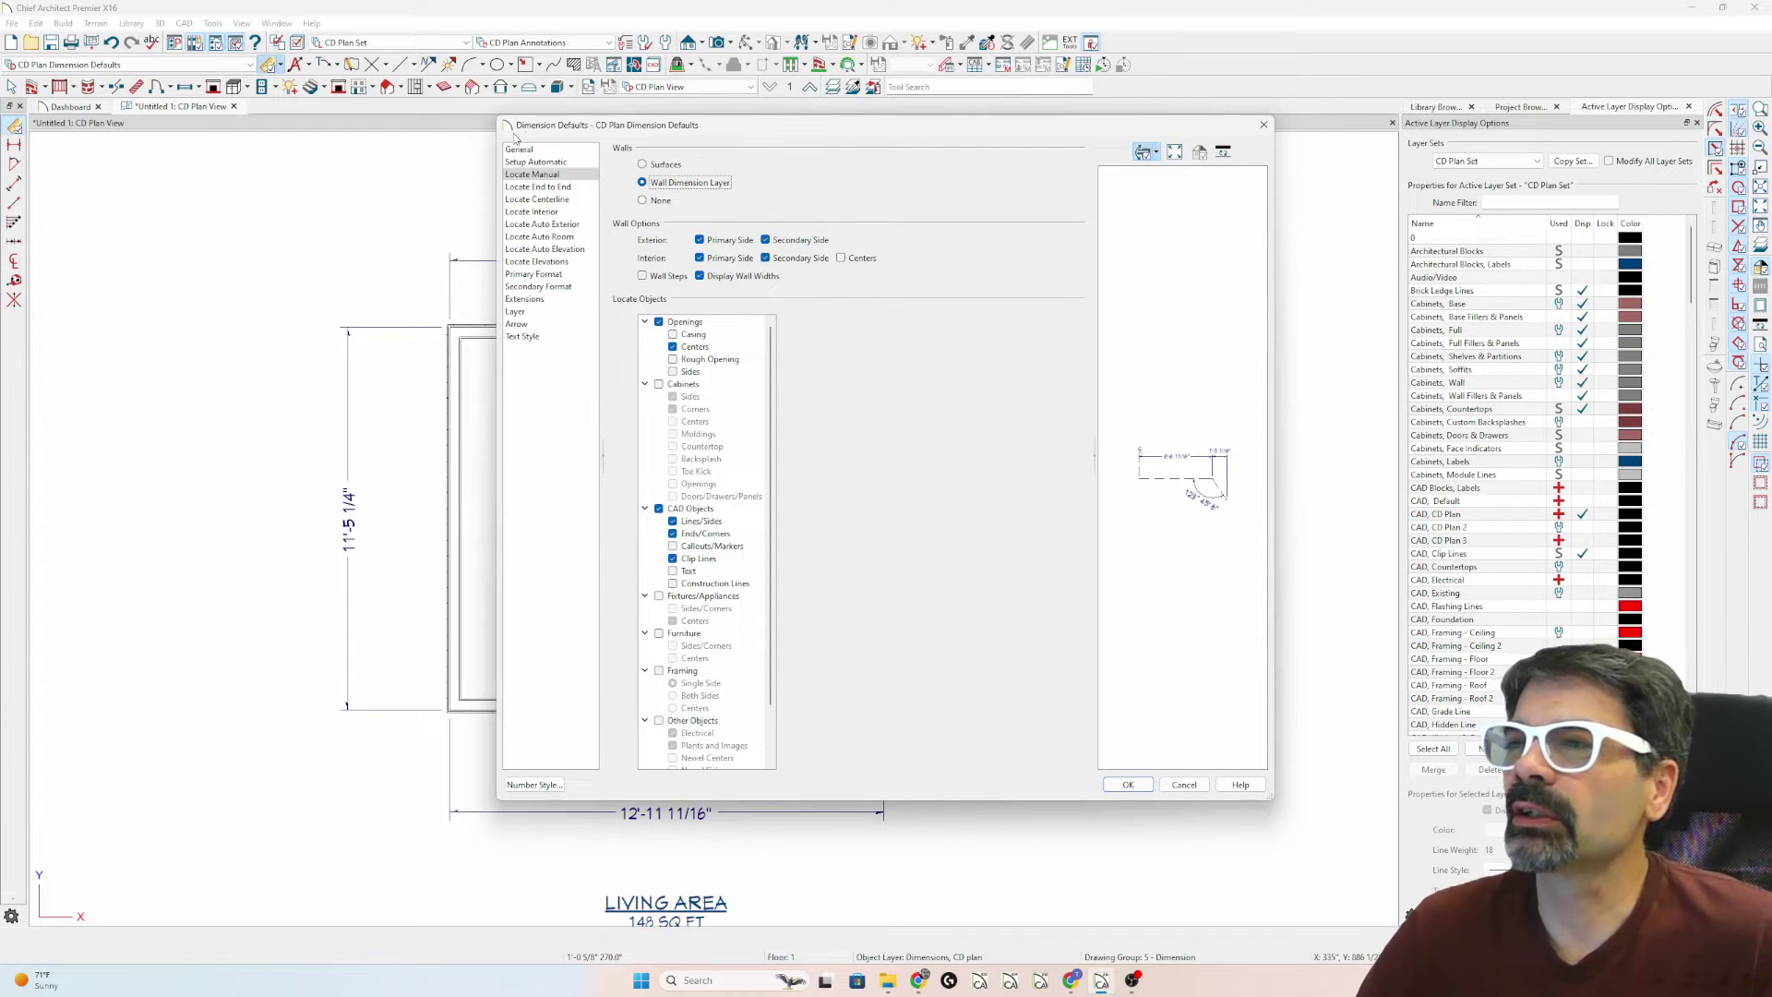
click(526, 299)
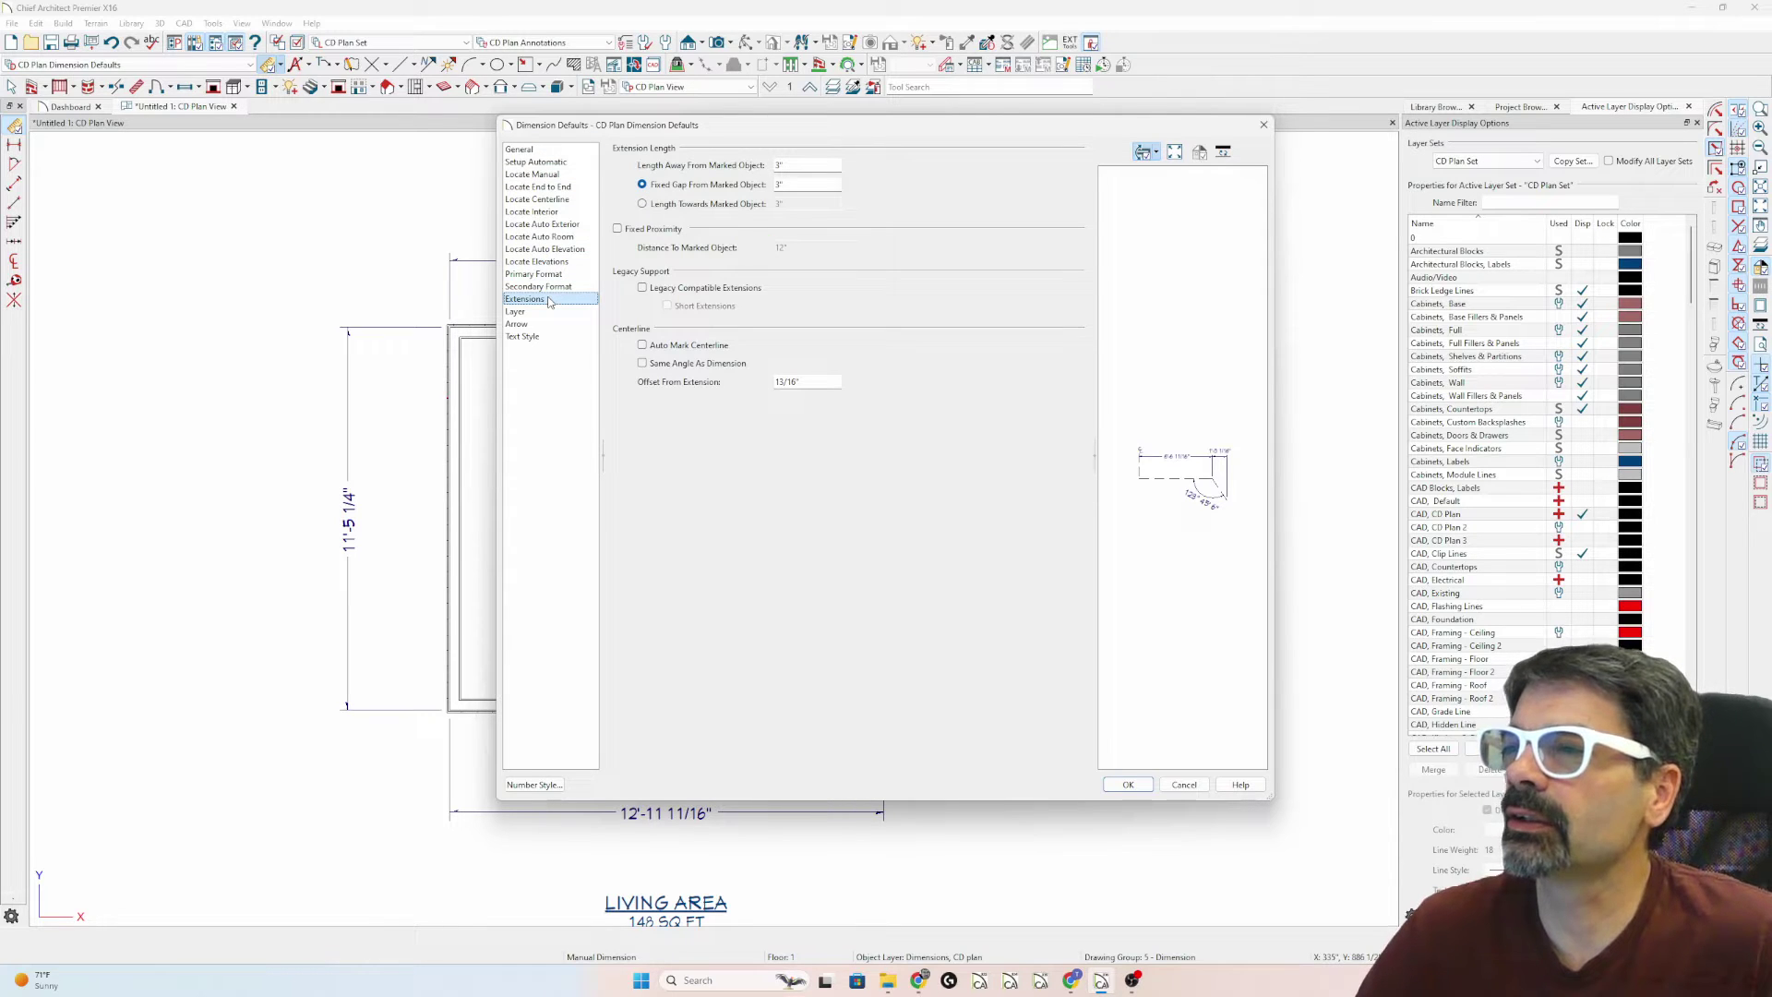
click(547, 287)
click(546, 275)
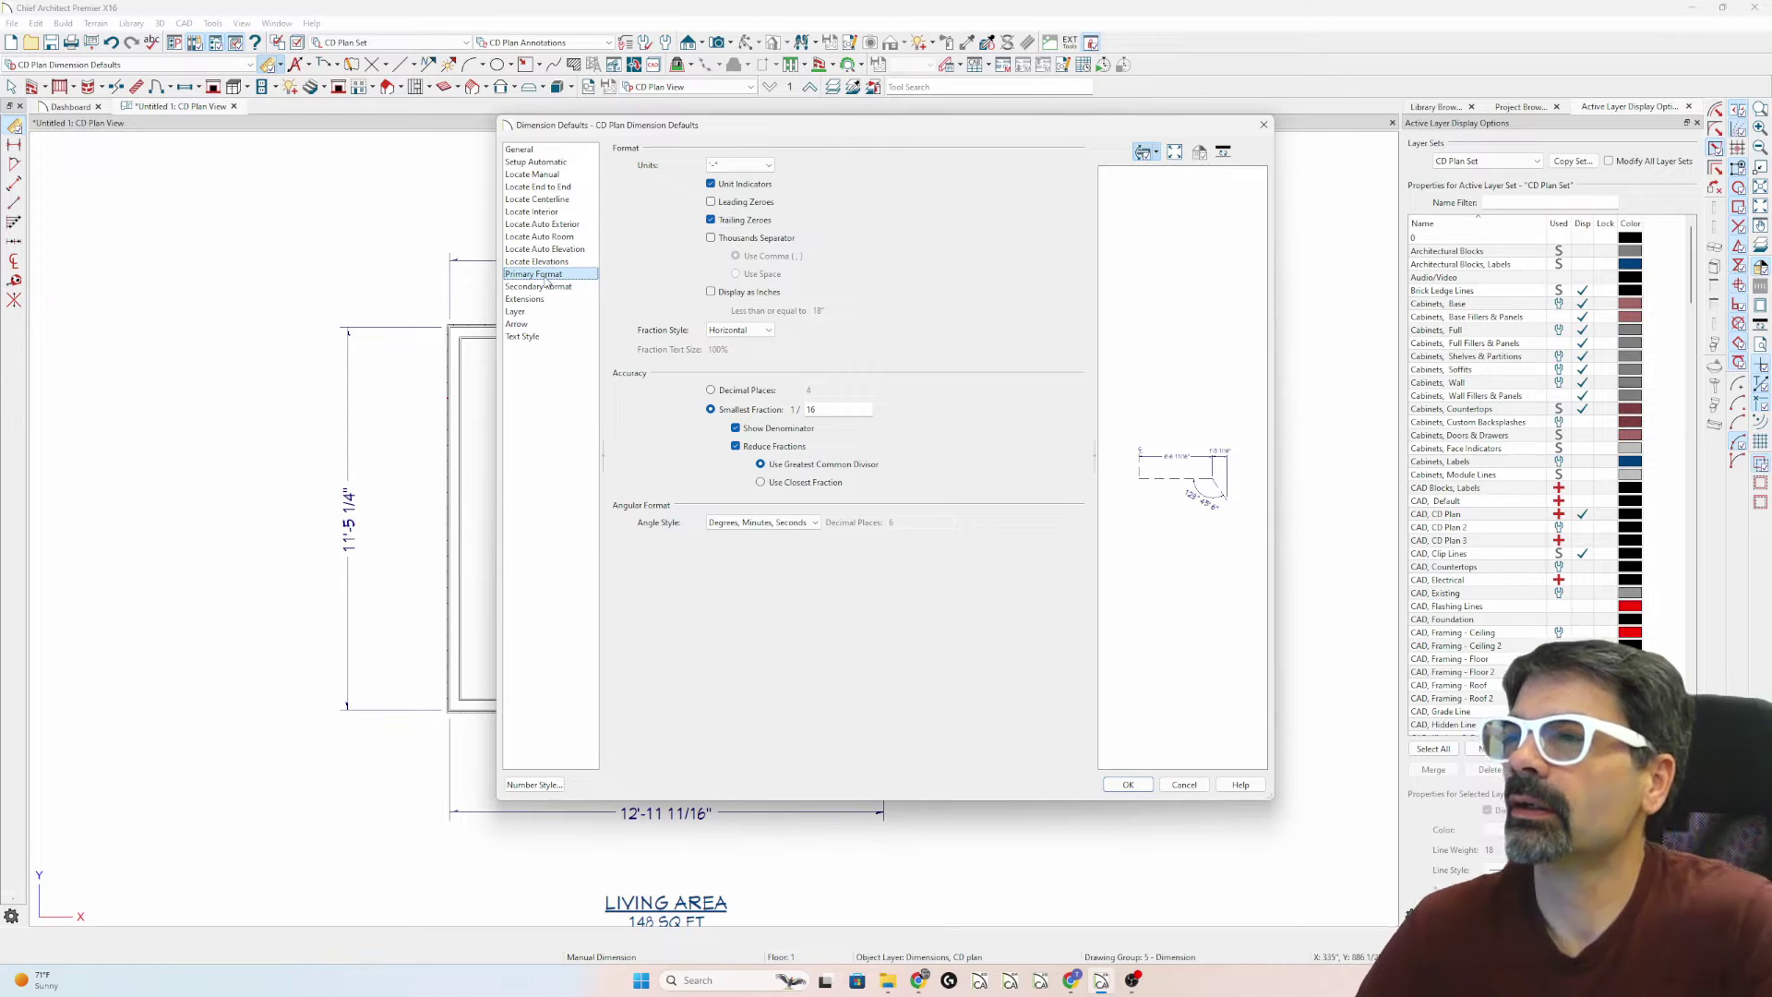
mouse_move(547, 281)
mouse_down()
mouse_move(548, 342)
mouse_move(550, 267)
mouse_up()
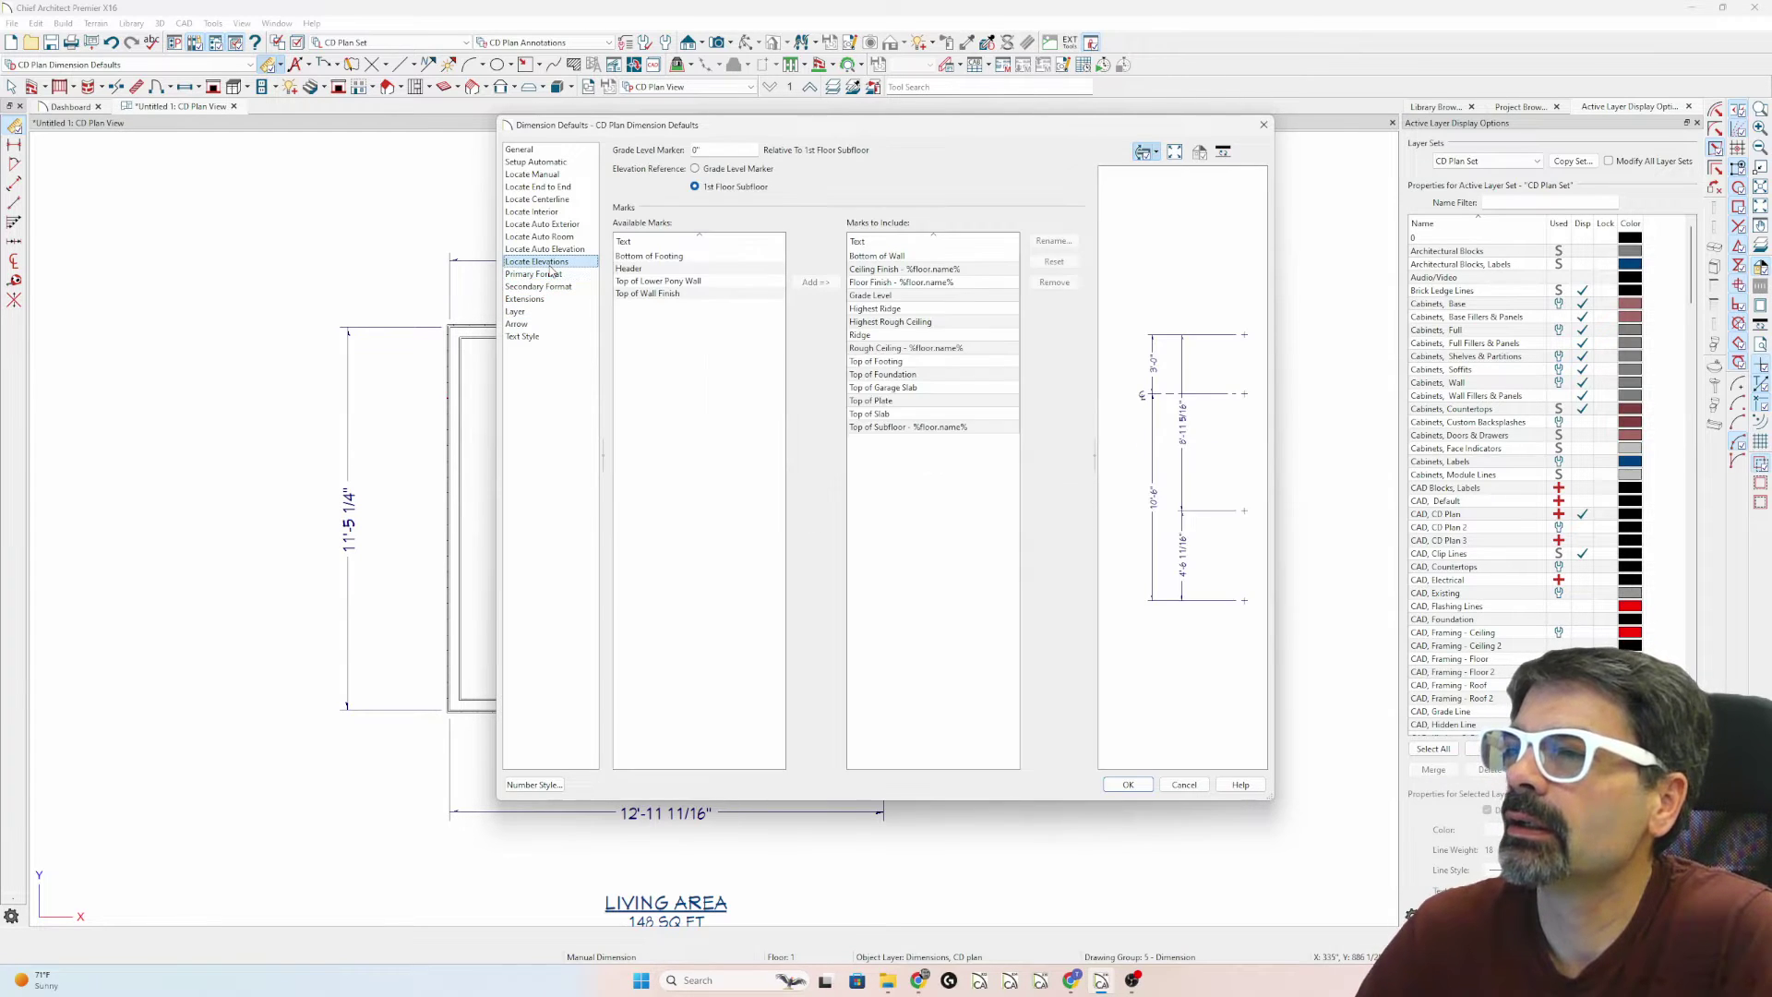
click(554, 162)
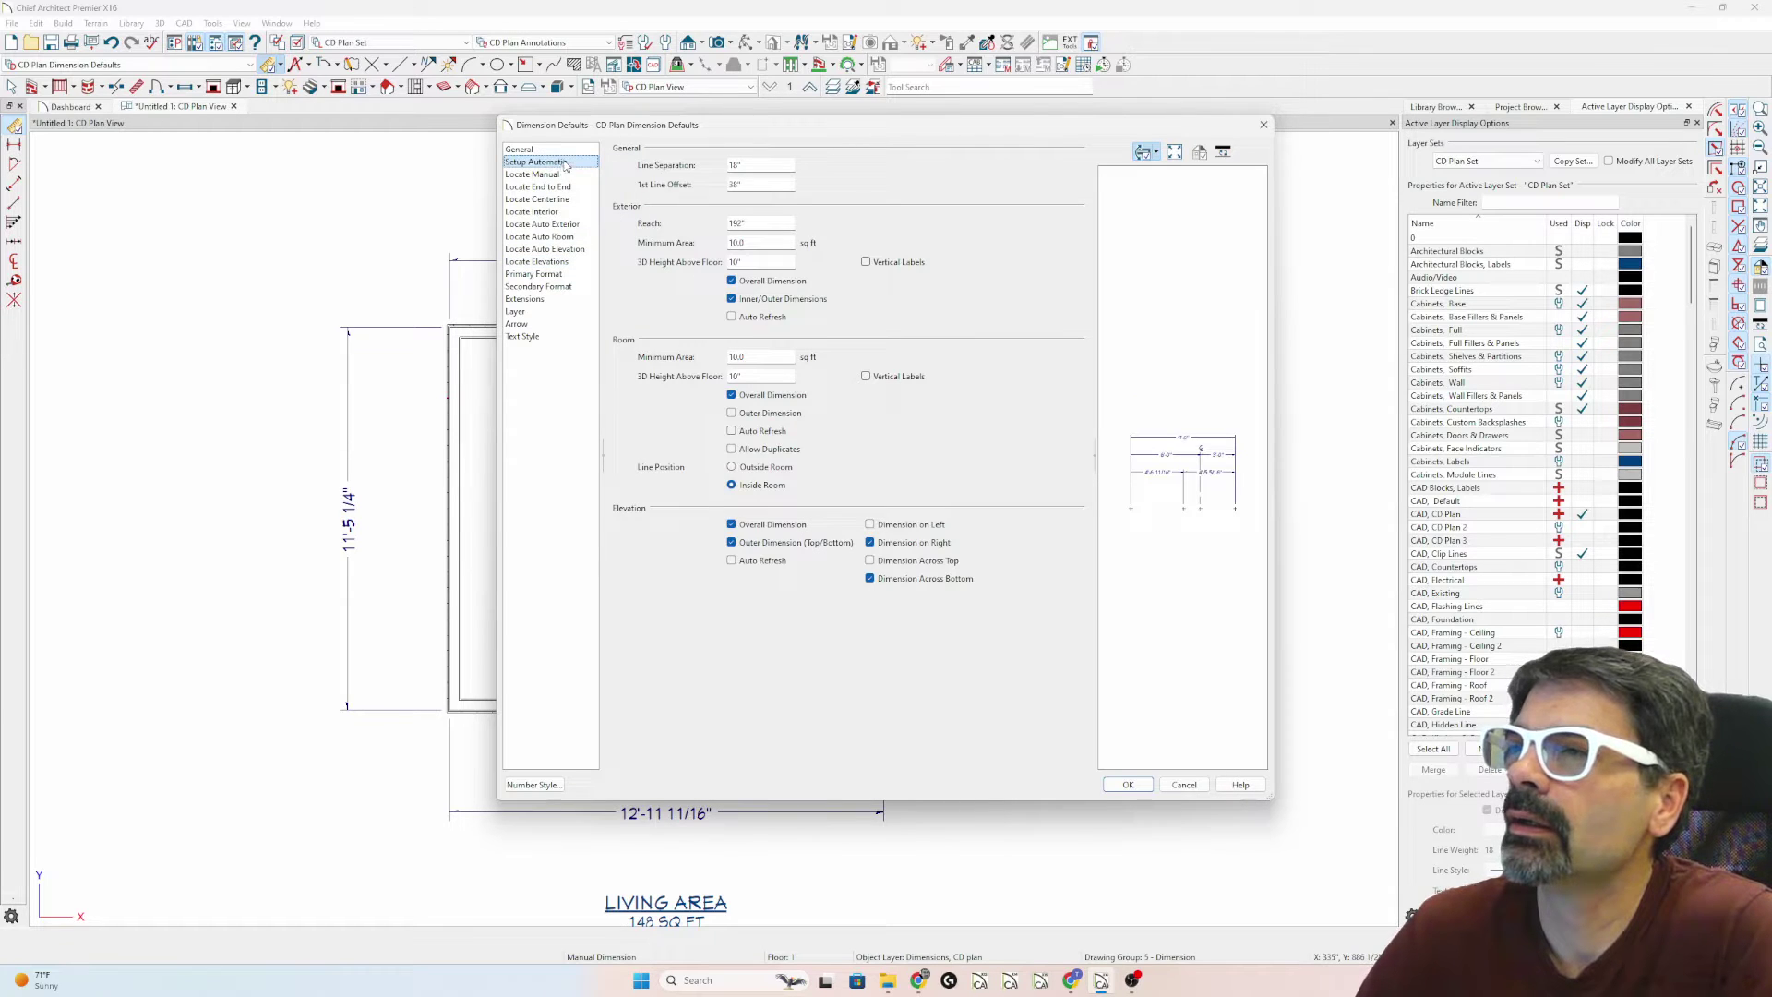
click(564, 150)
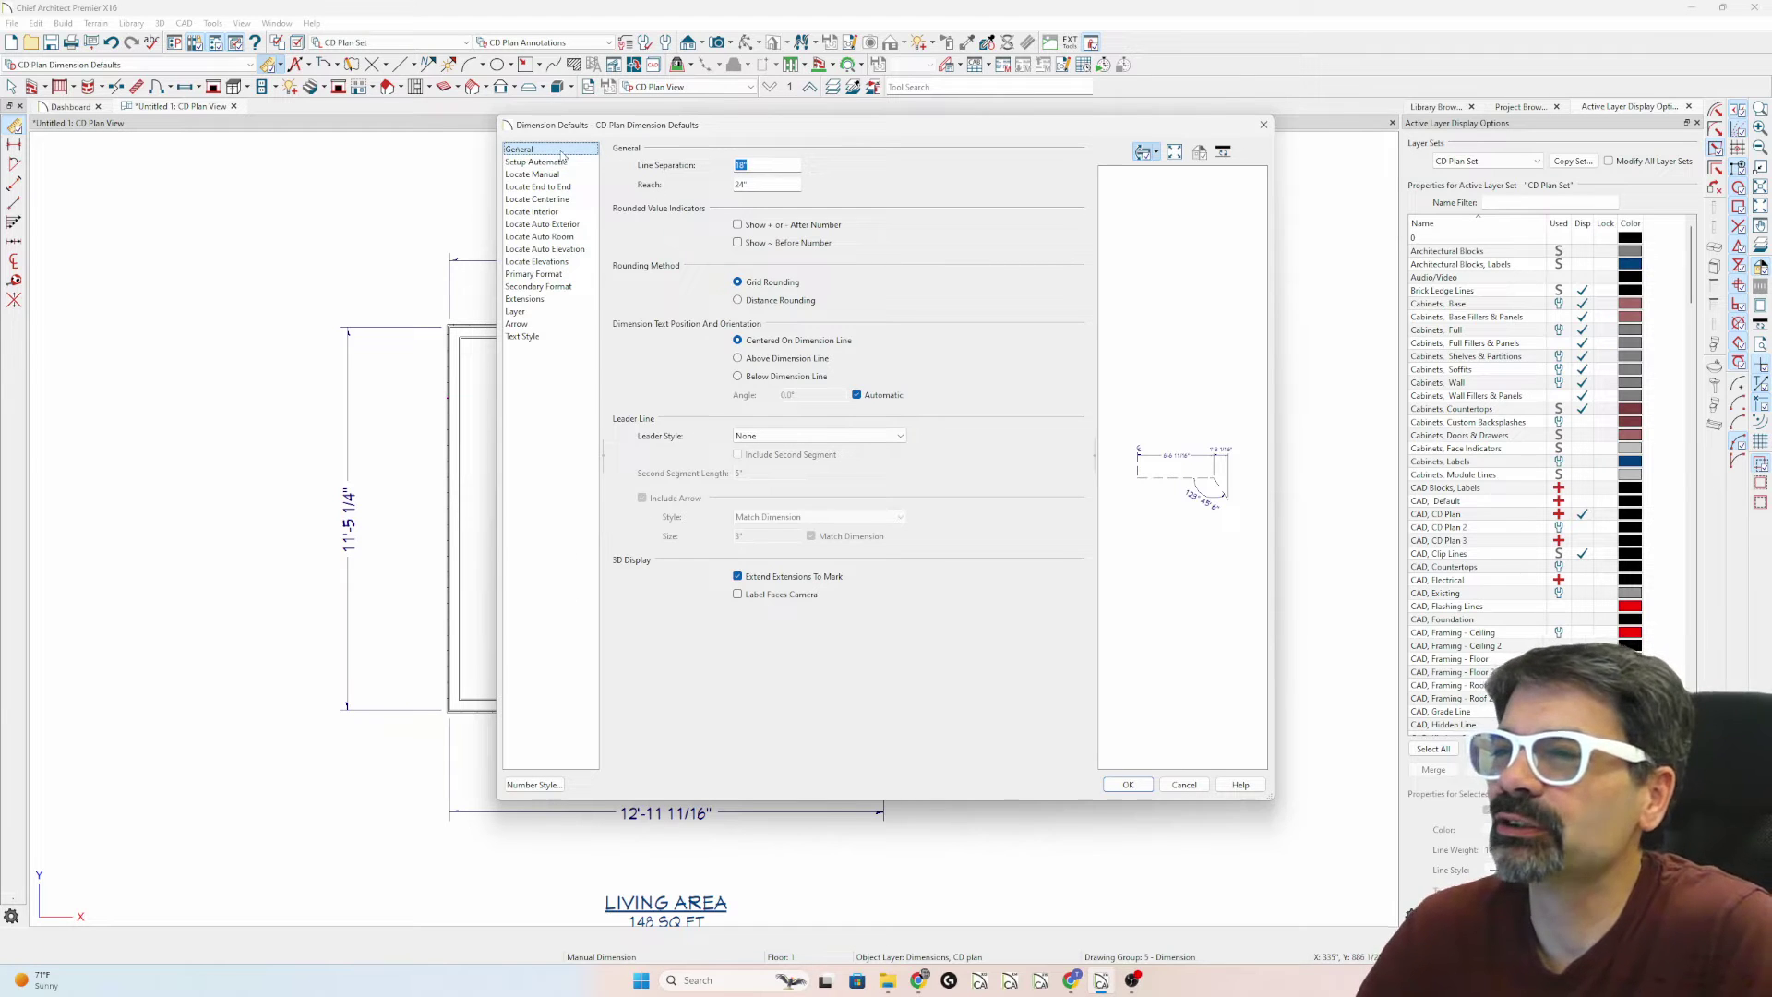
click(787, 437)
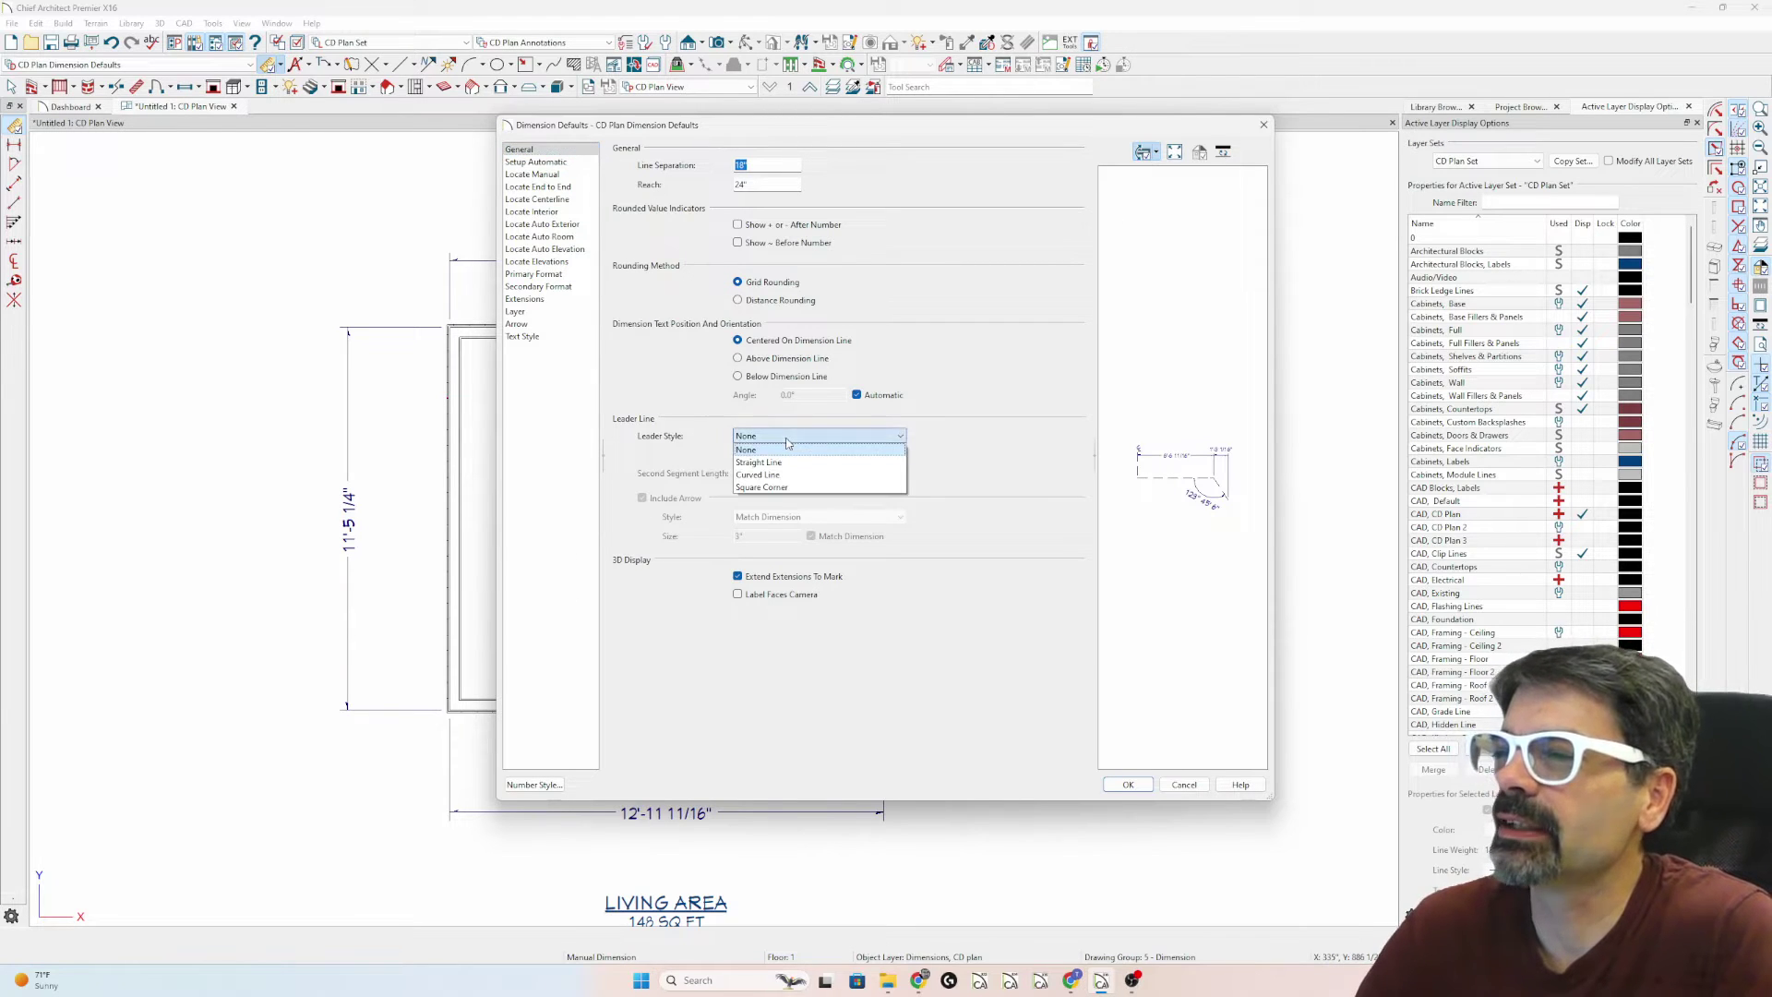
click(787, 462)
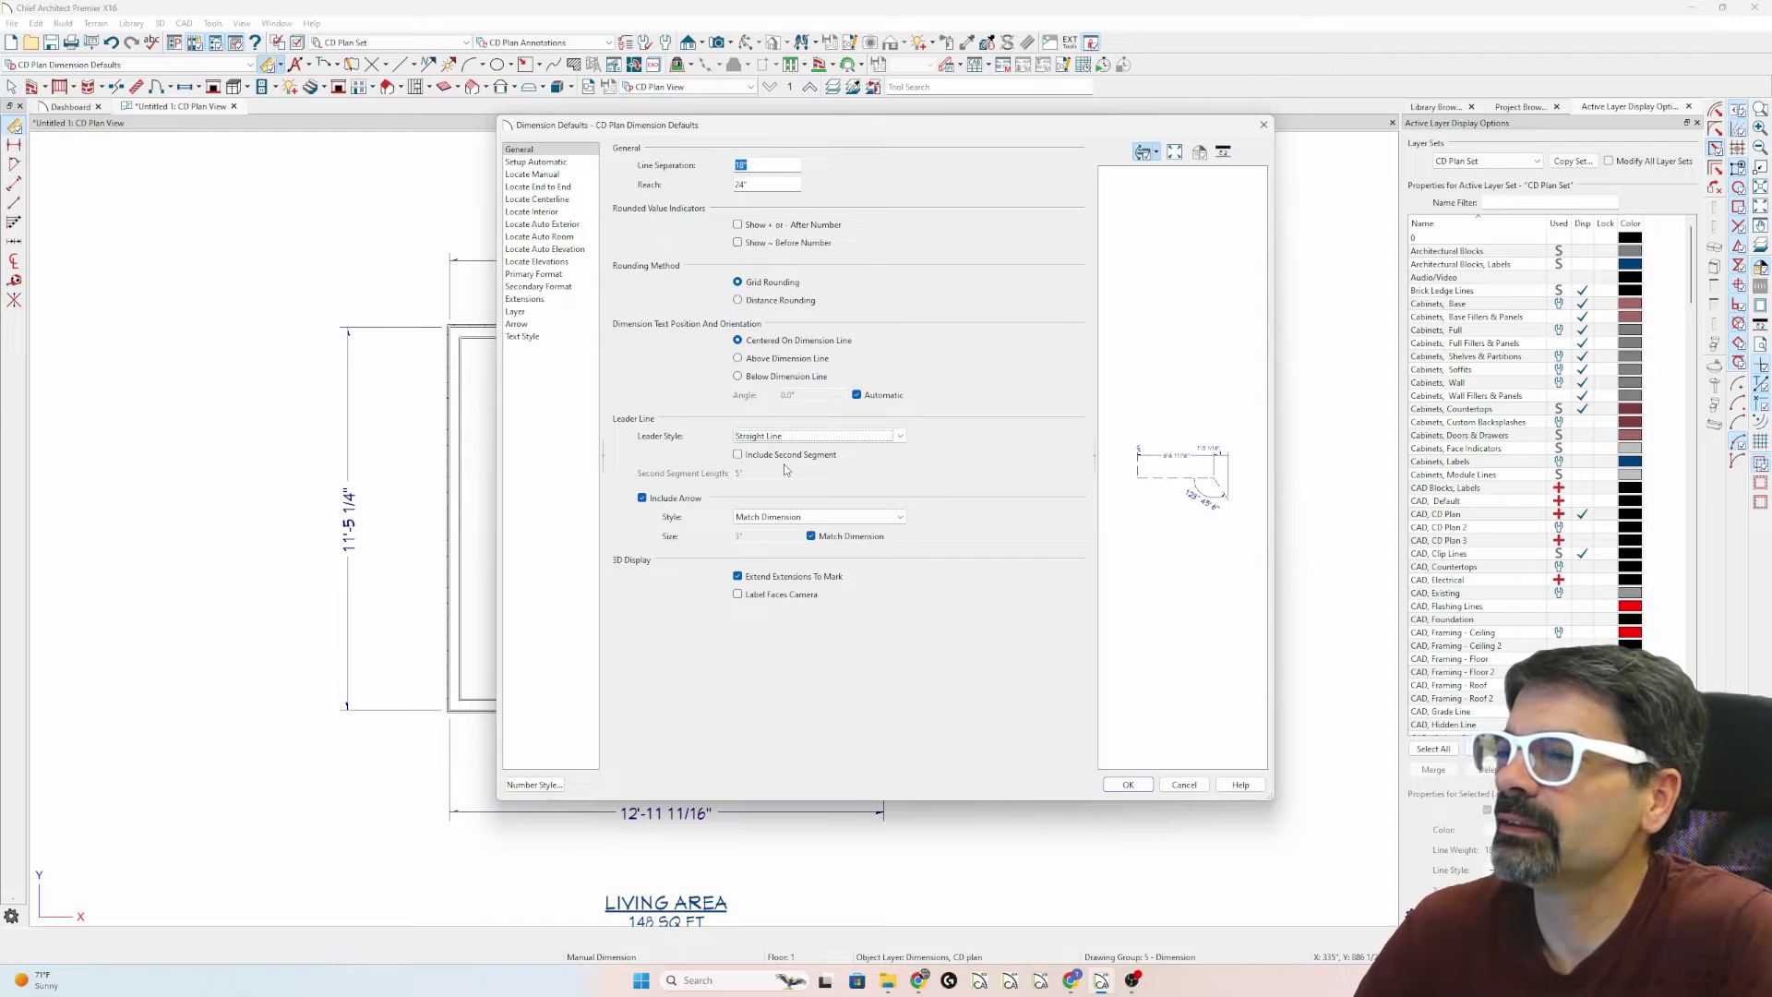
- Apply the defaults and lift the top dimension's label above its line on a straight leader
click(1127, 784)
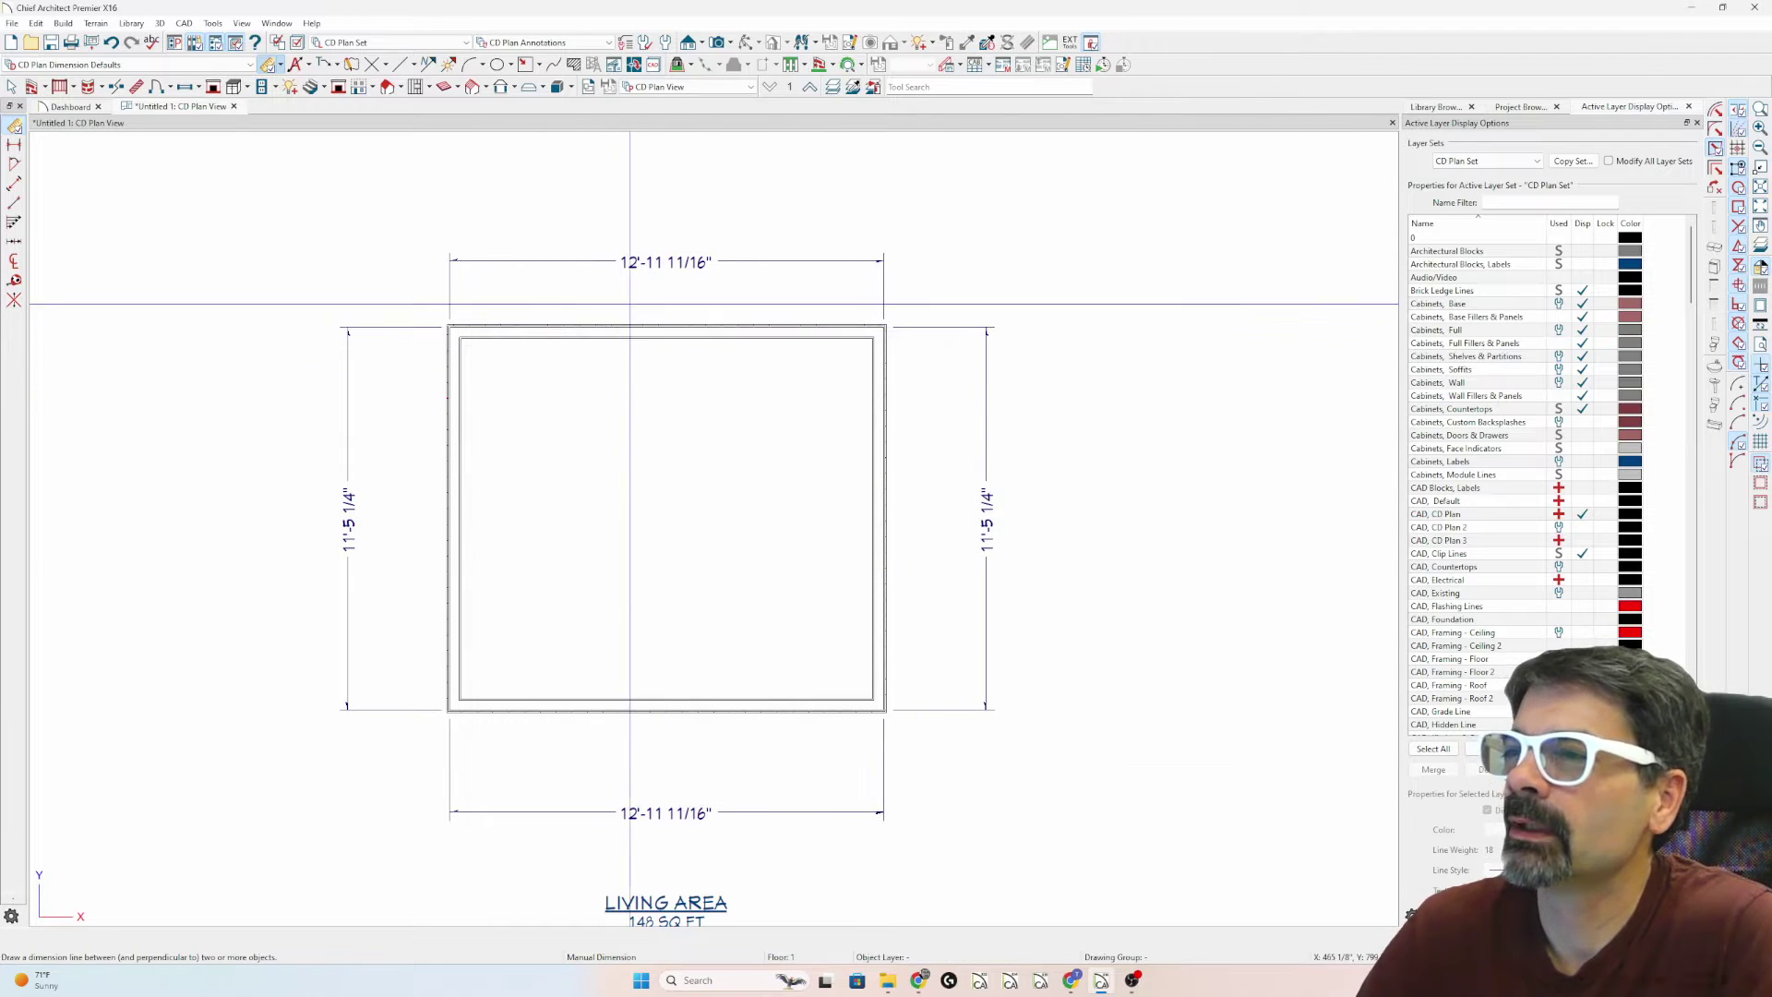
click(654, 262)
drag(654, 261, 625, 204)
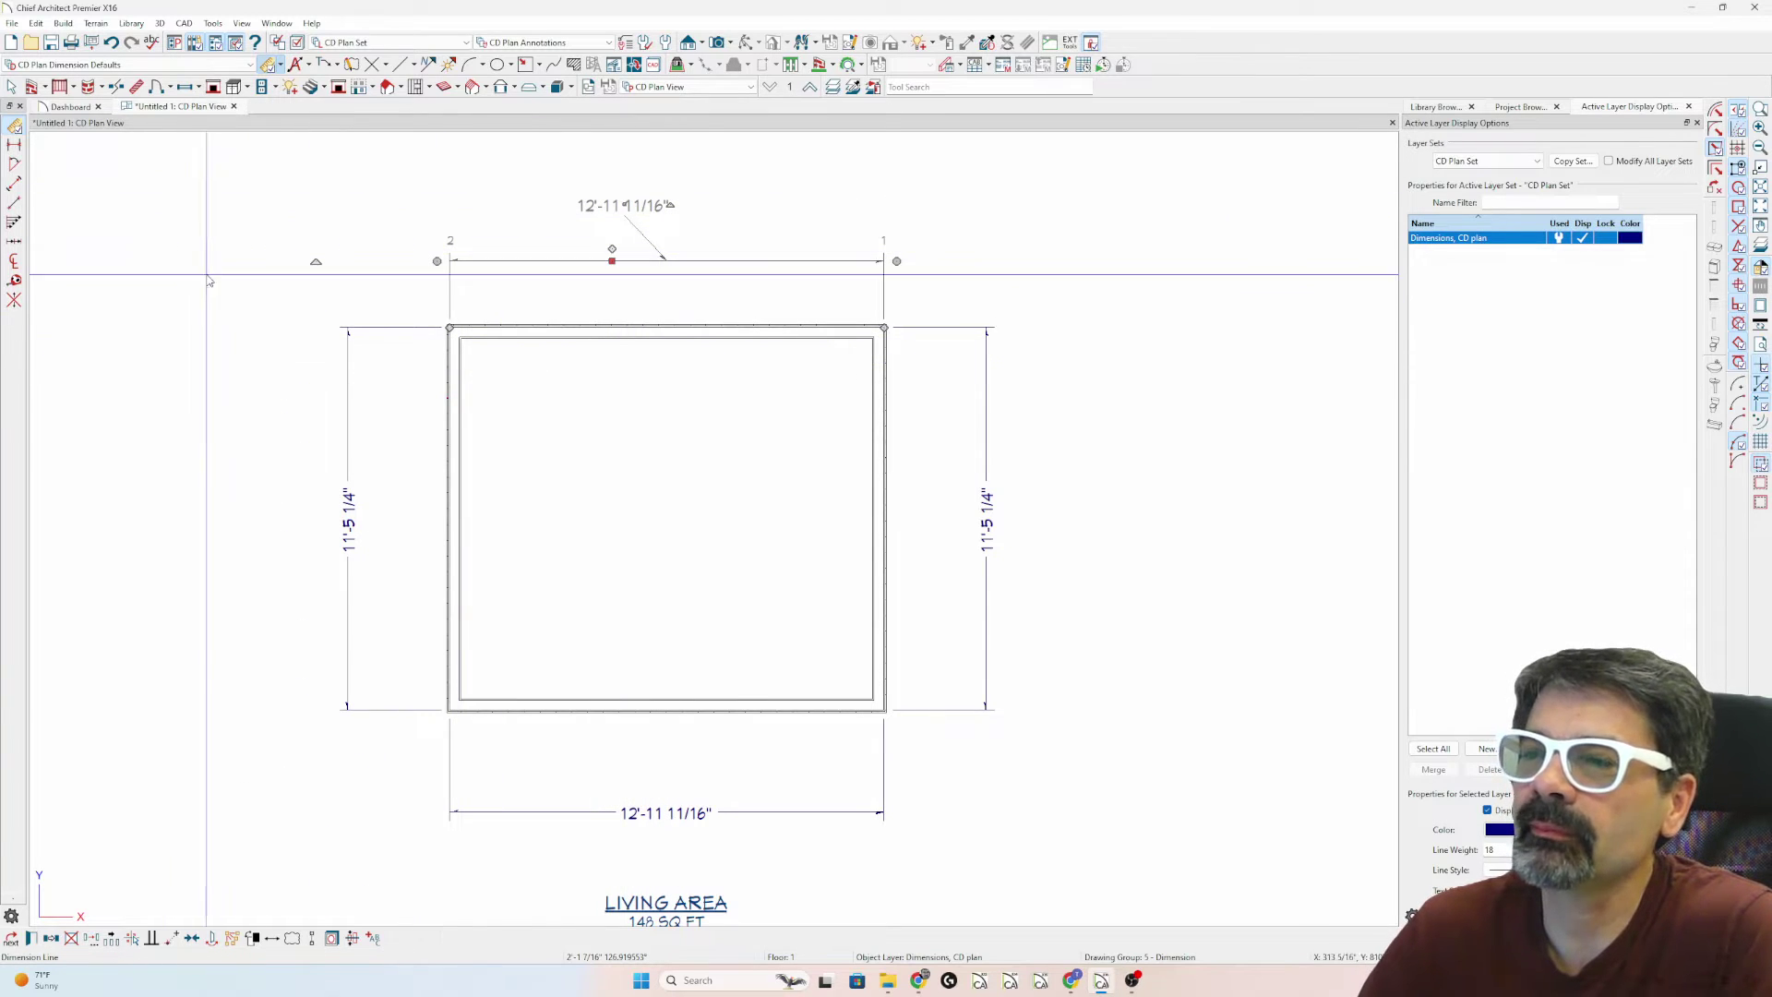
key(Escape)
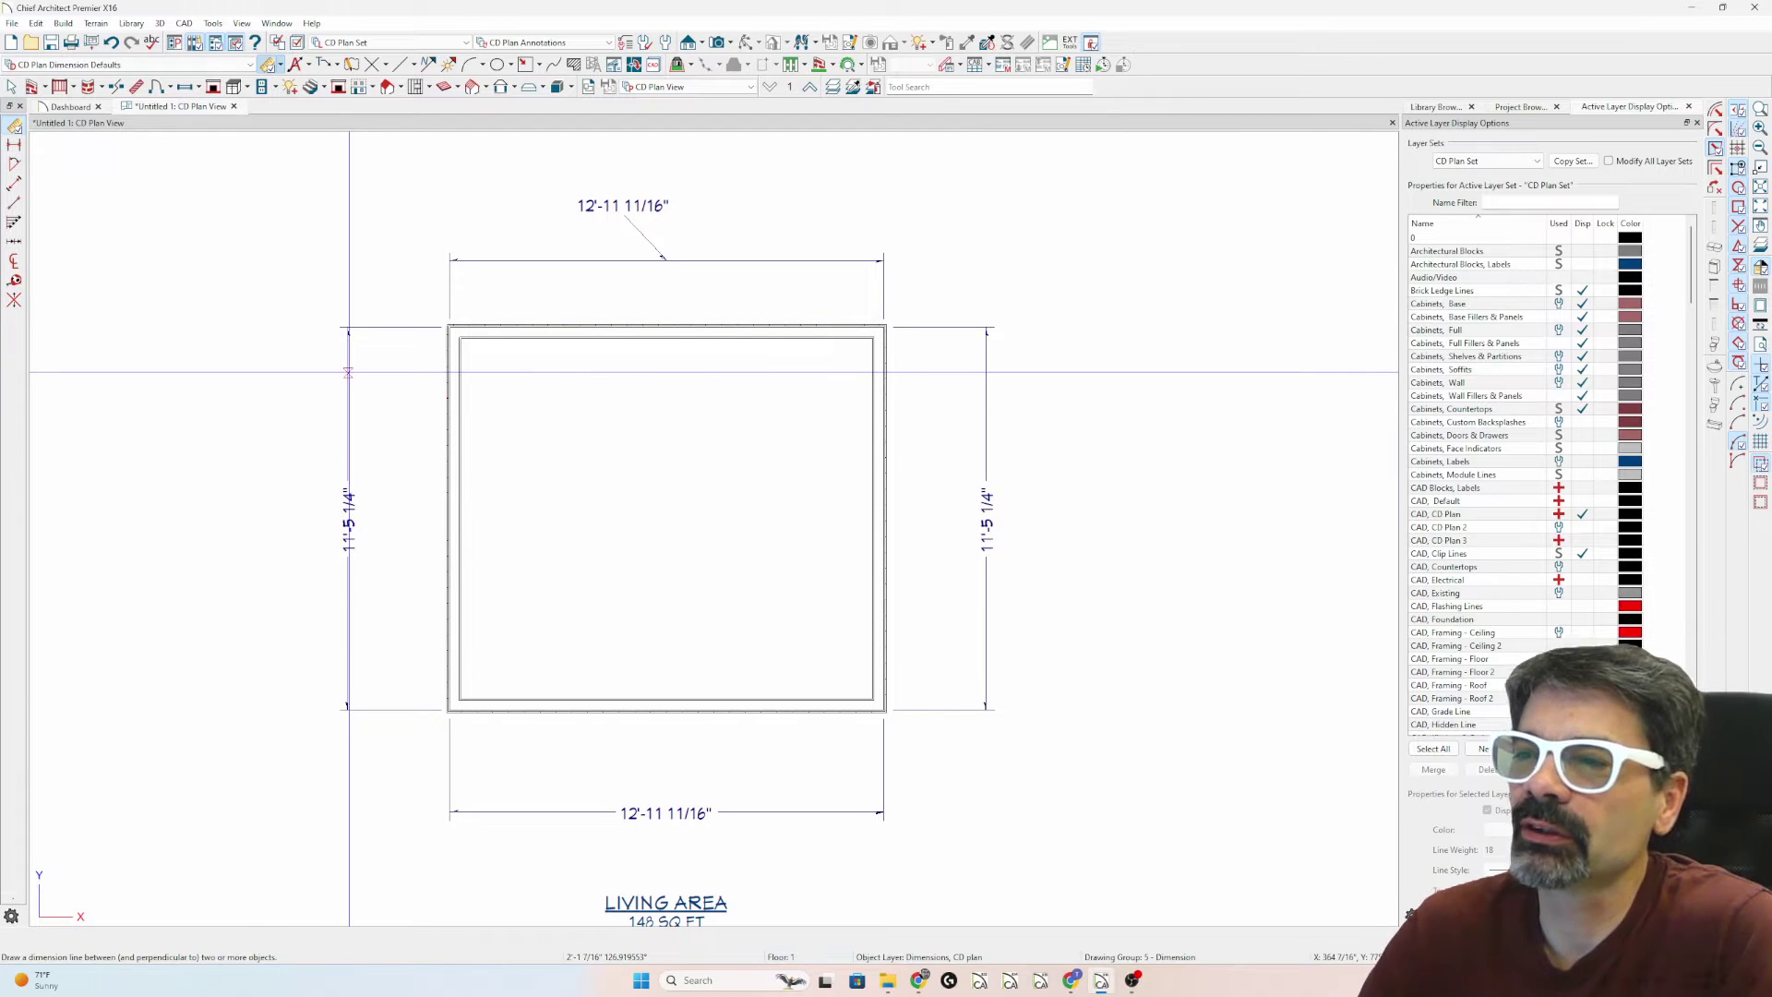
click(348, 372)
- Open the left 11'-5 1/4" dimension's specification and browse its pages to Segments
double_click(348, 372)
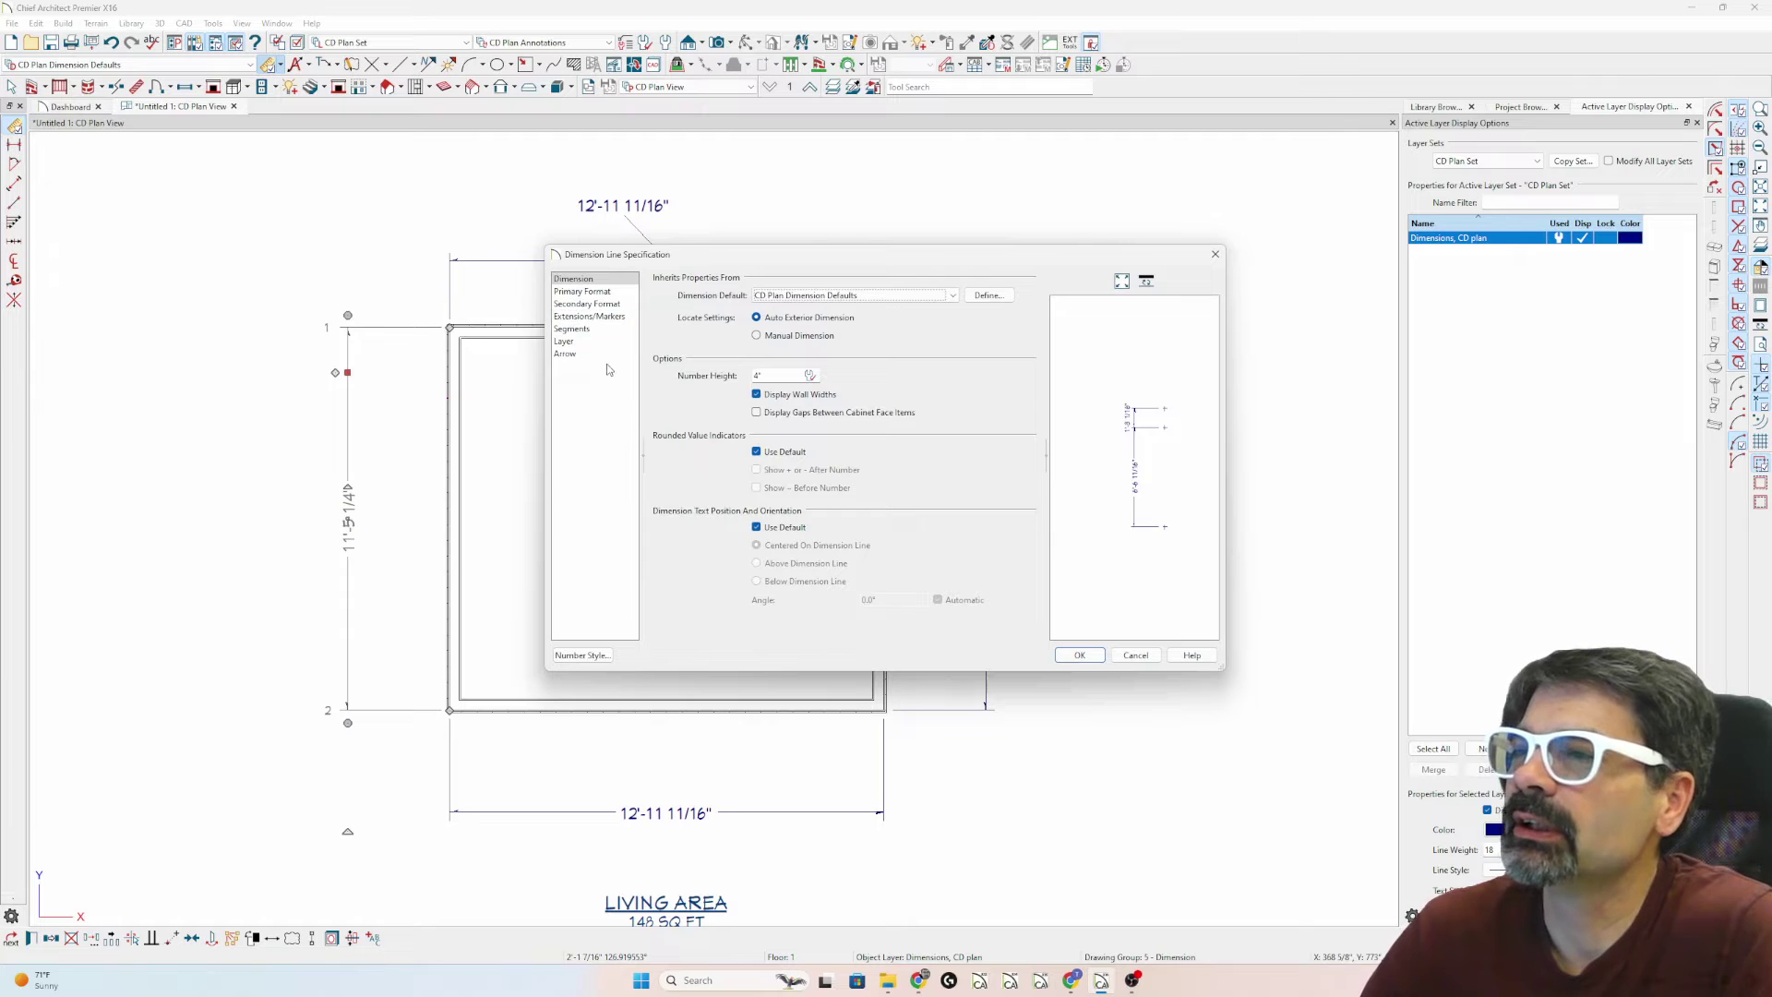
click(619, 292)
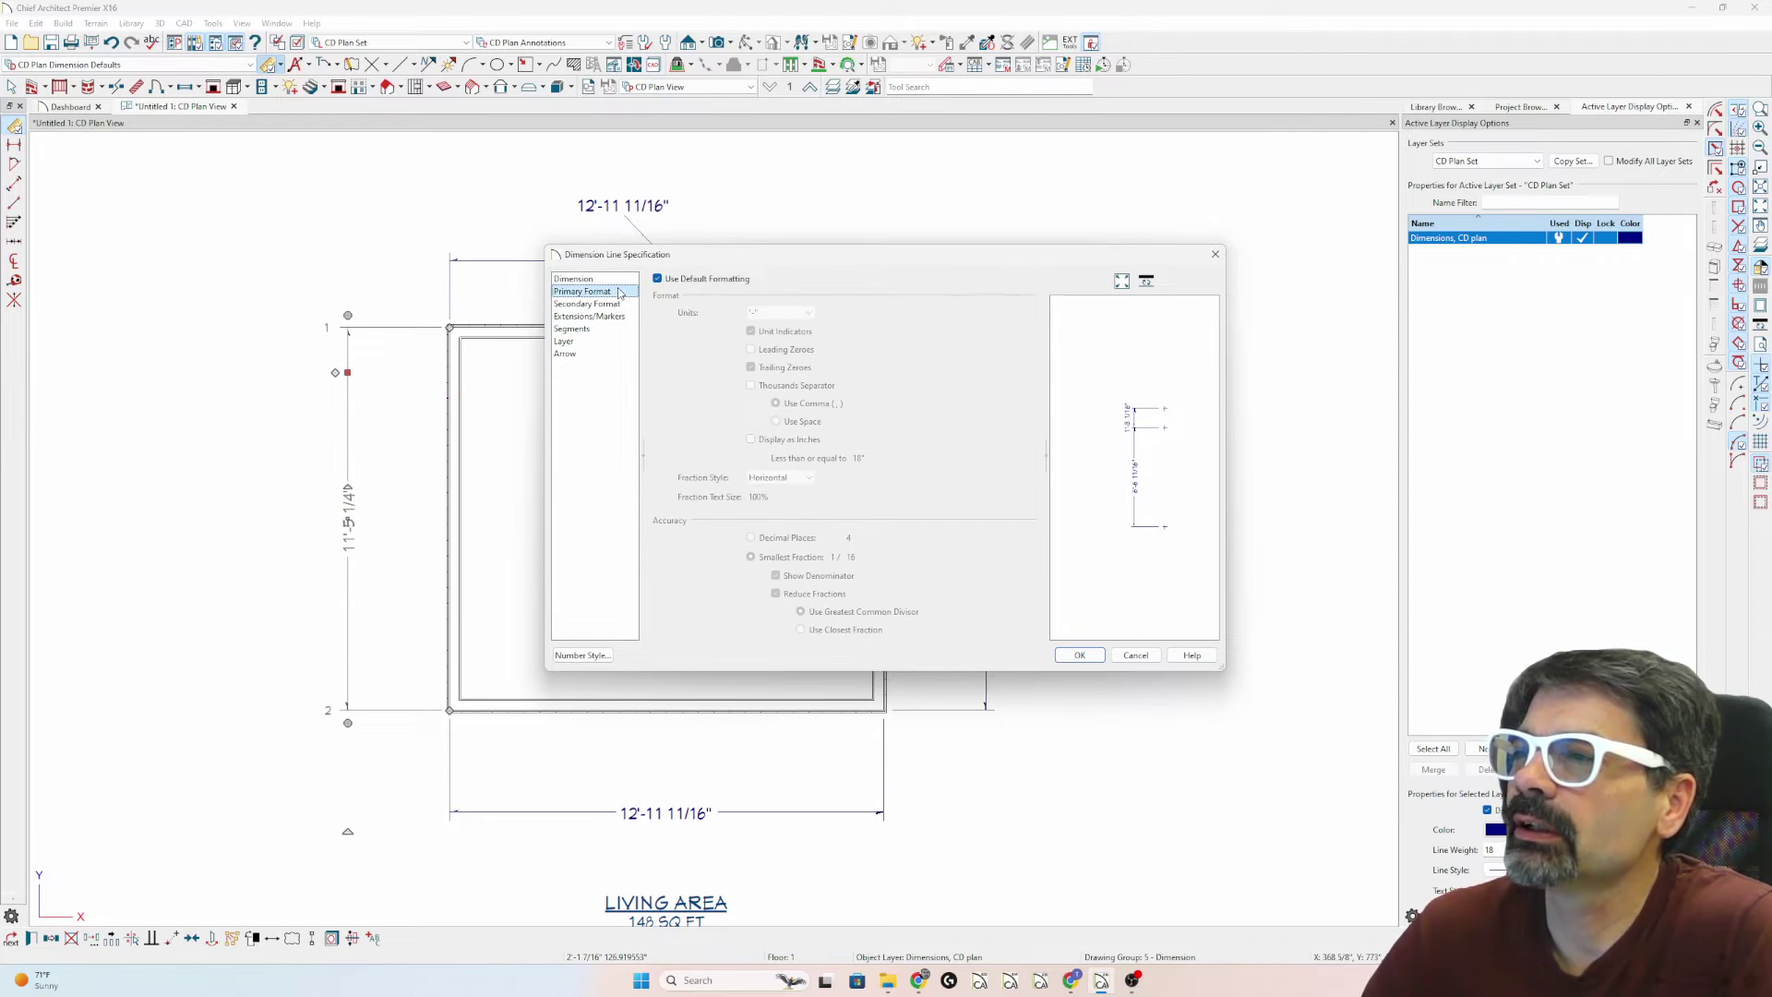
click(617, 280)
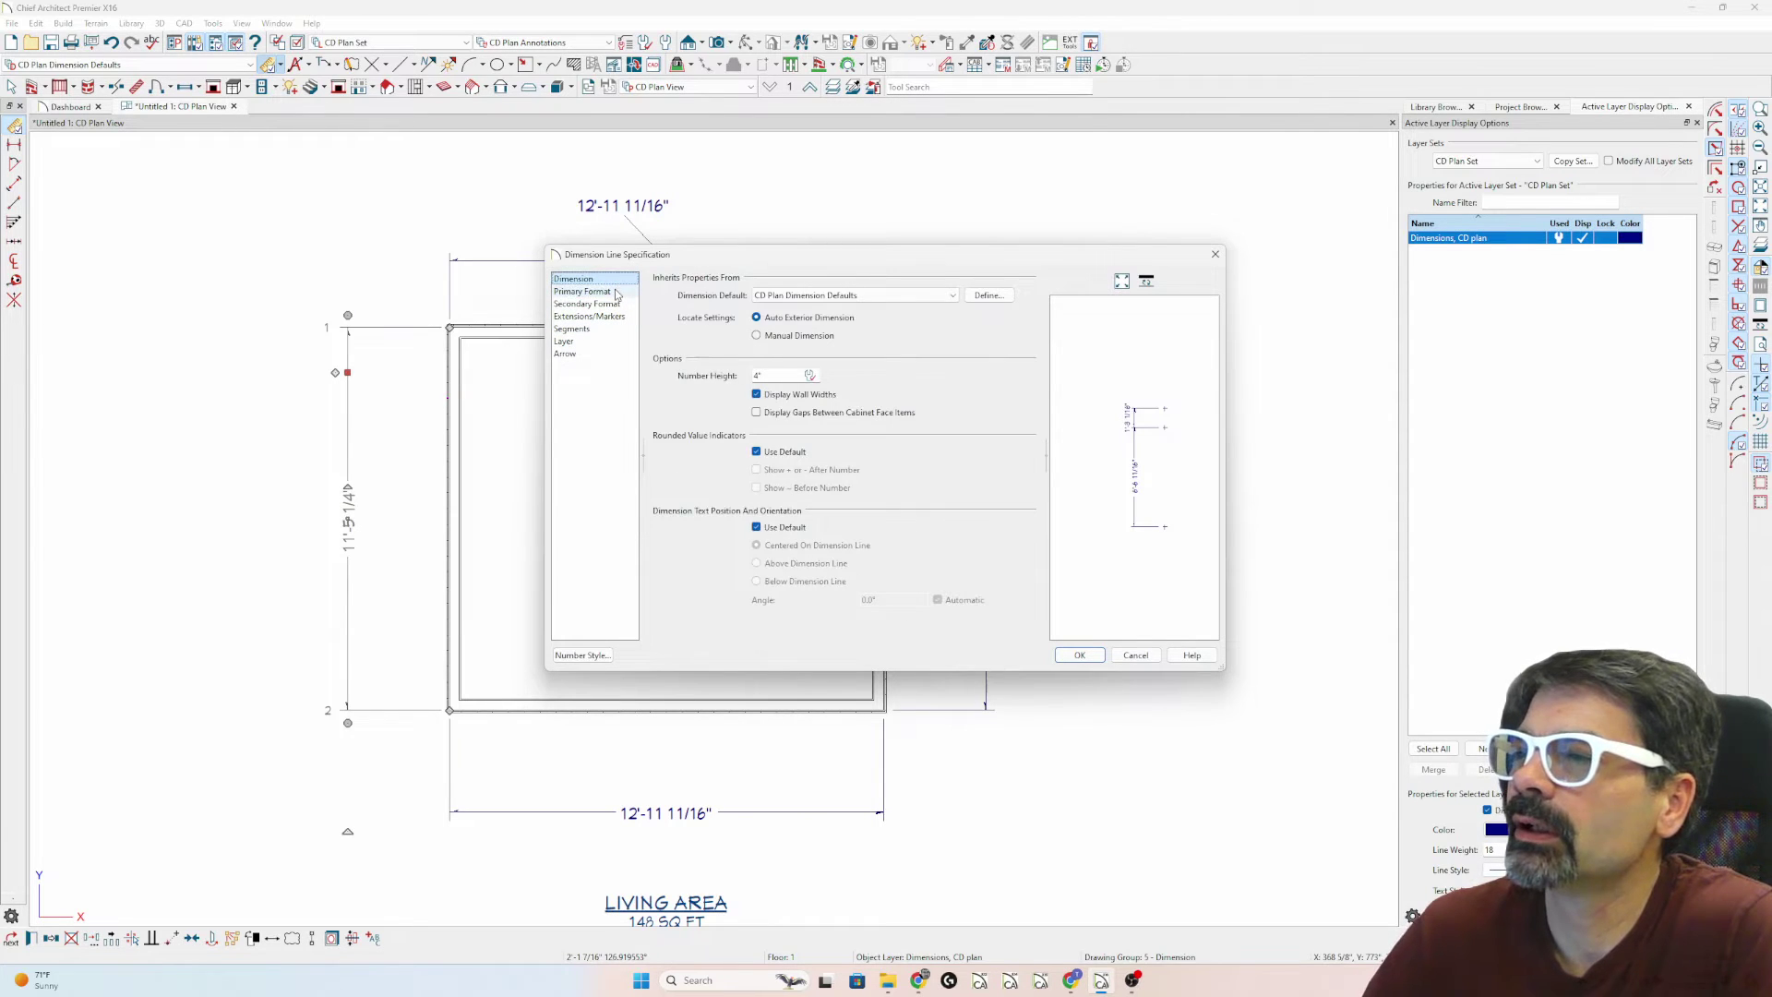
click(616, 291)
click(616, 304)
click(618, 329)
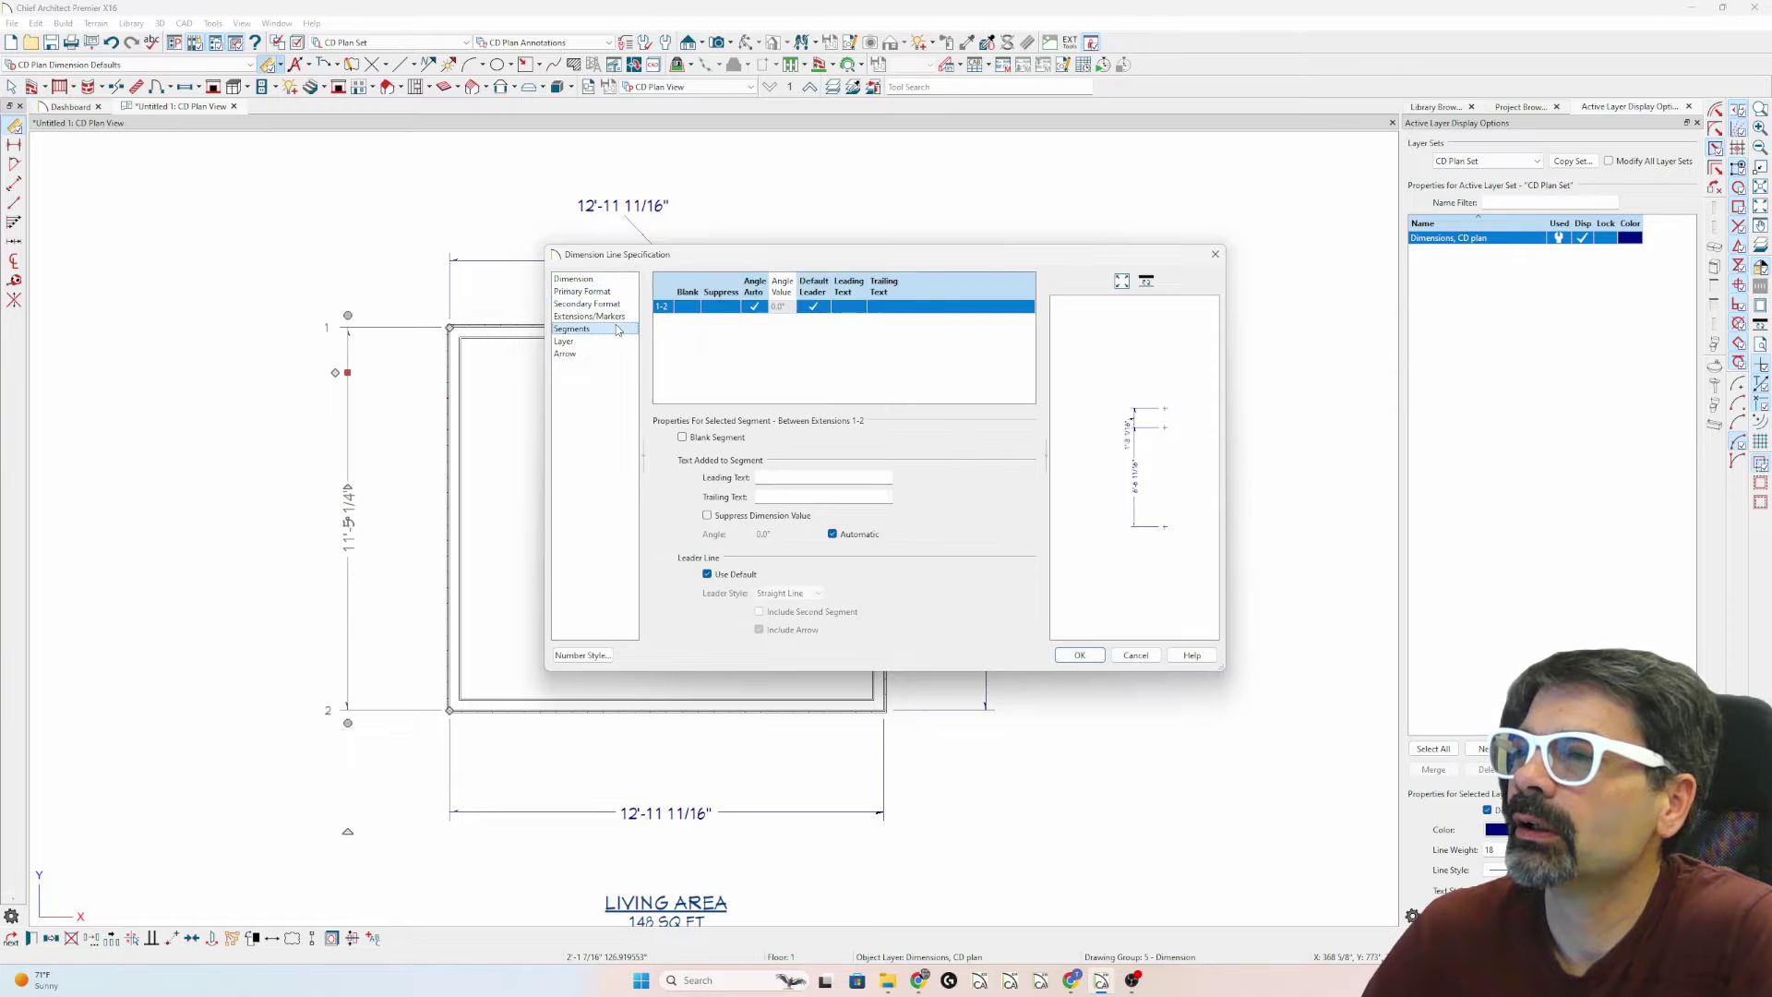
click(615, 316)
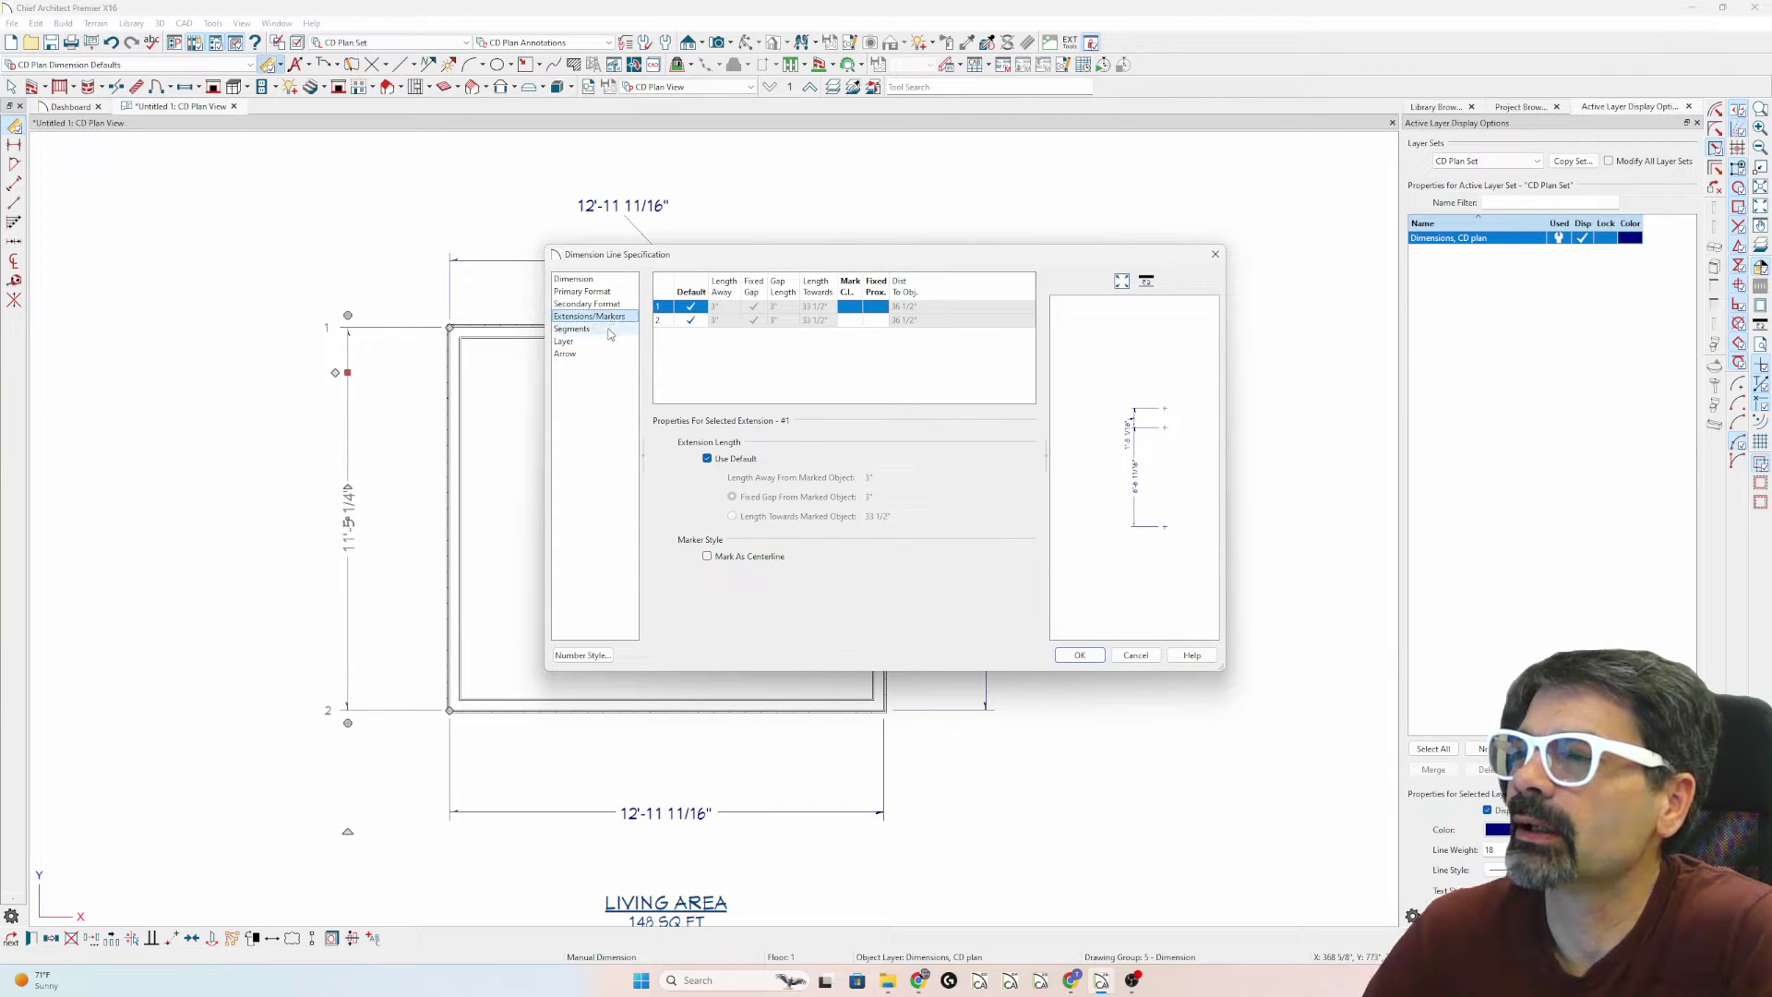
click(609, 330)
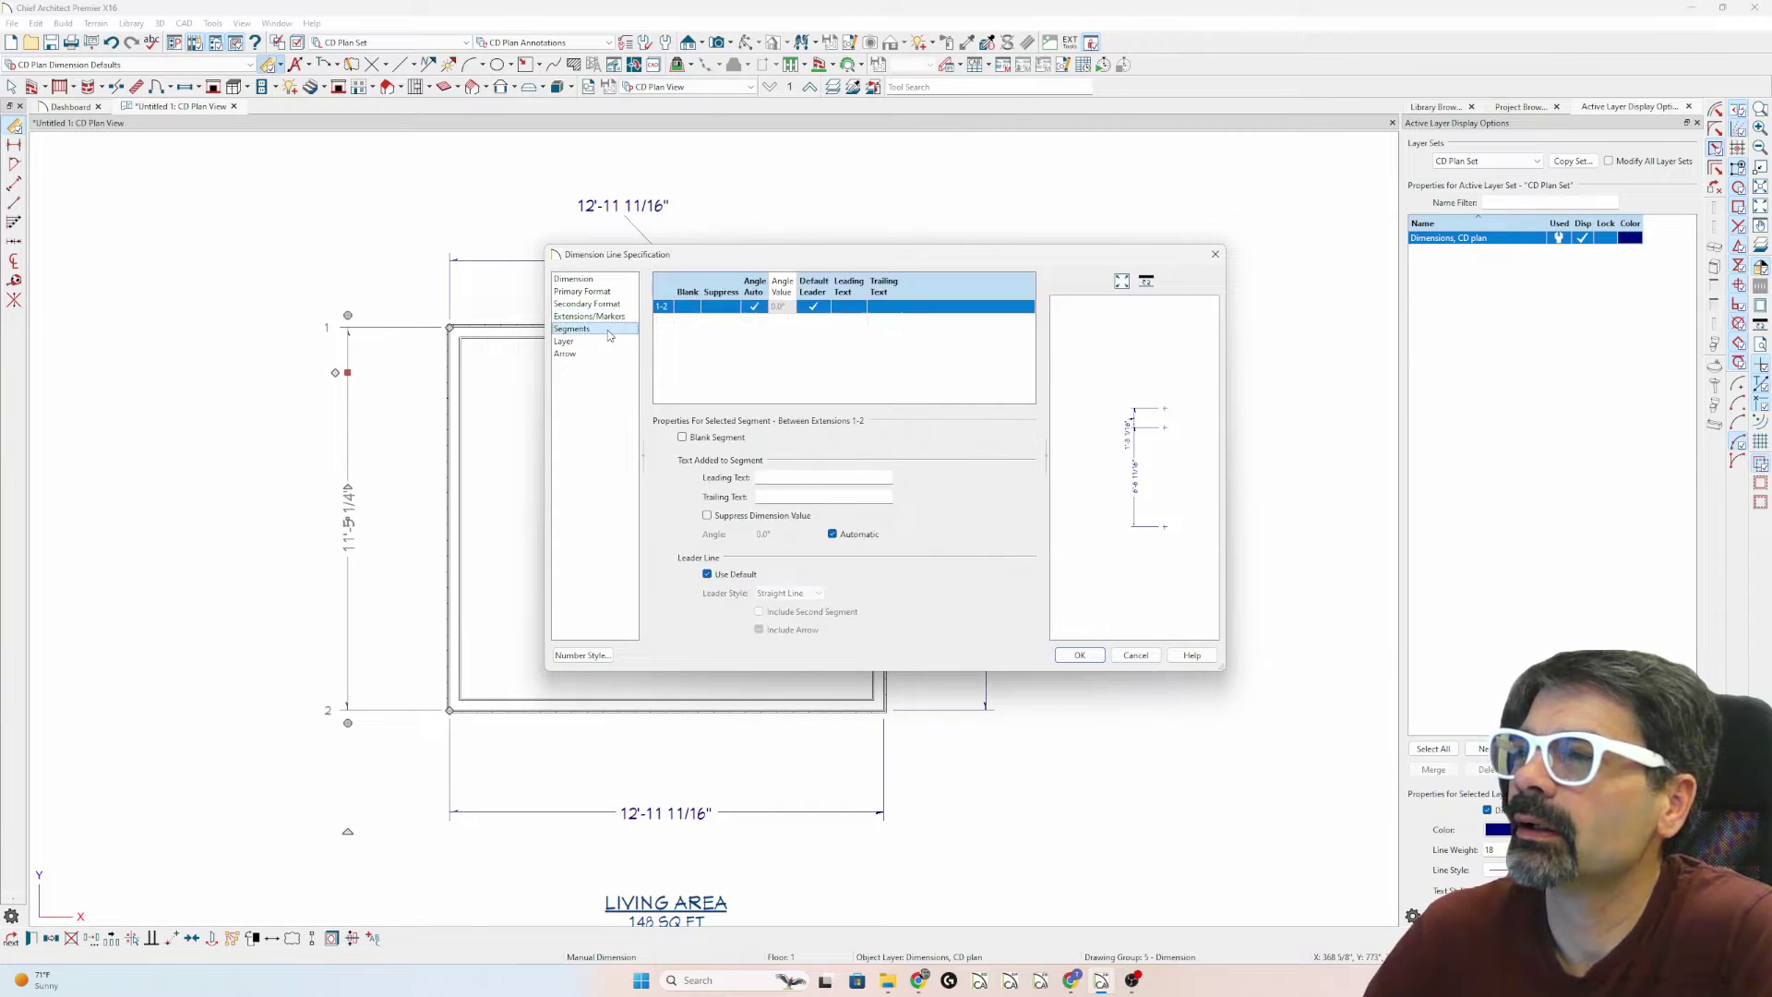
click(602, 342)
click(600, 355)
click(598, 341)
click(600, 330)
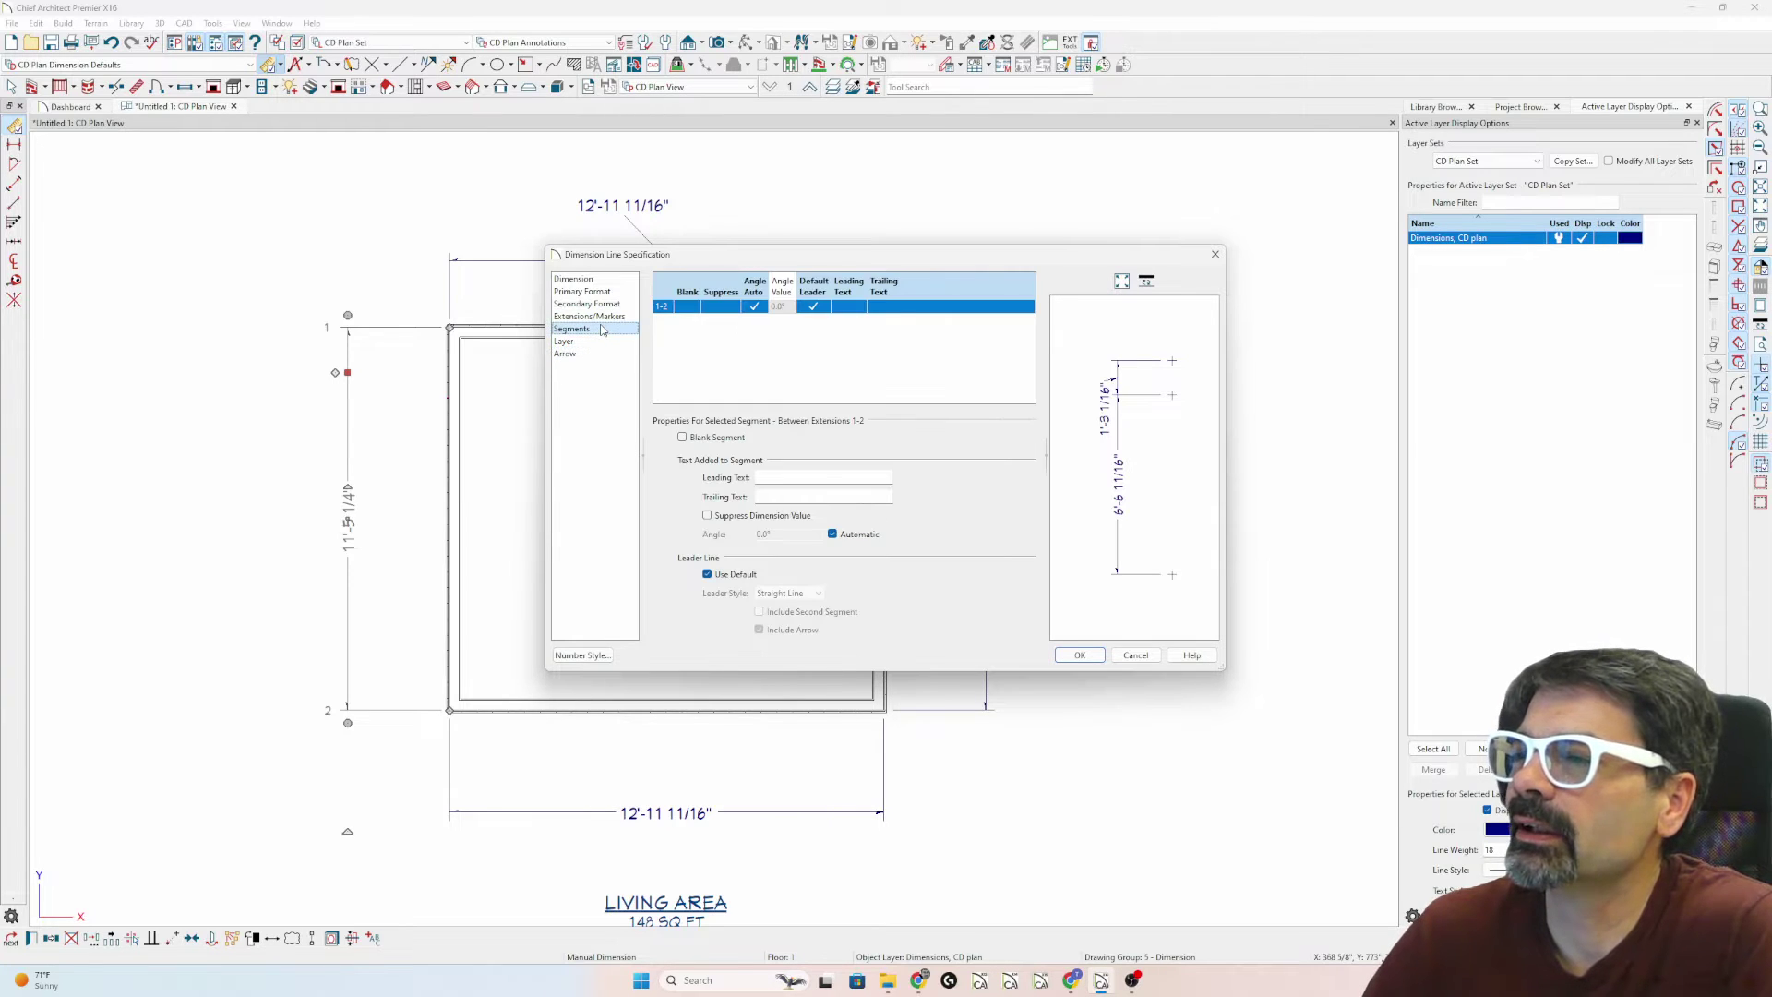
- Give the left dimension a Curved Line leader with arrow and pull its label left
click(747, 575)
click(785, 593)
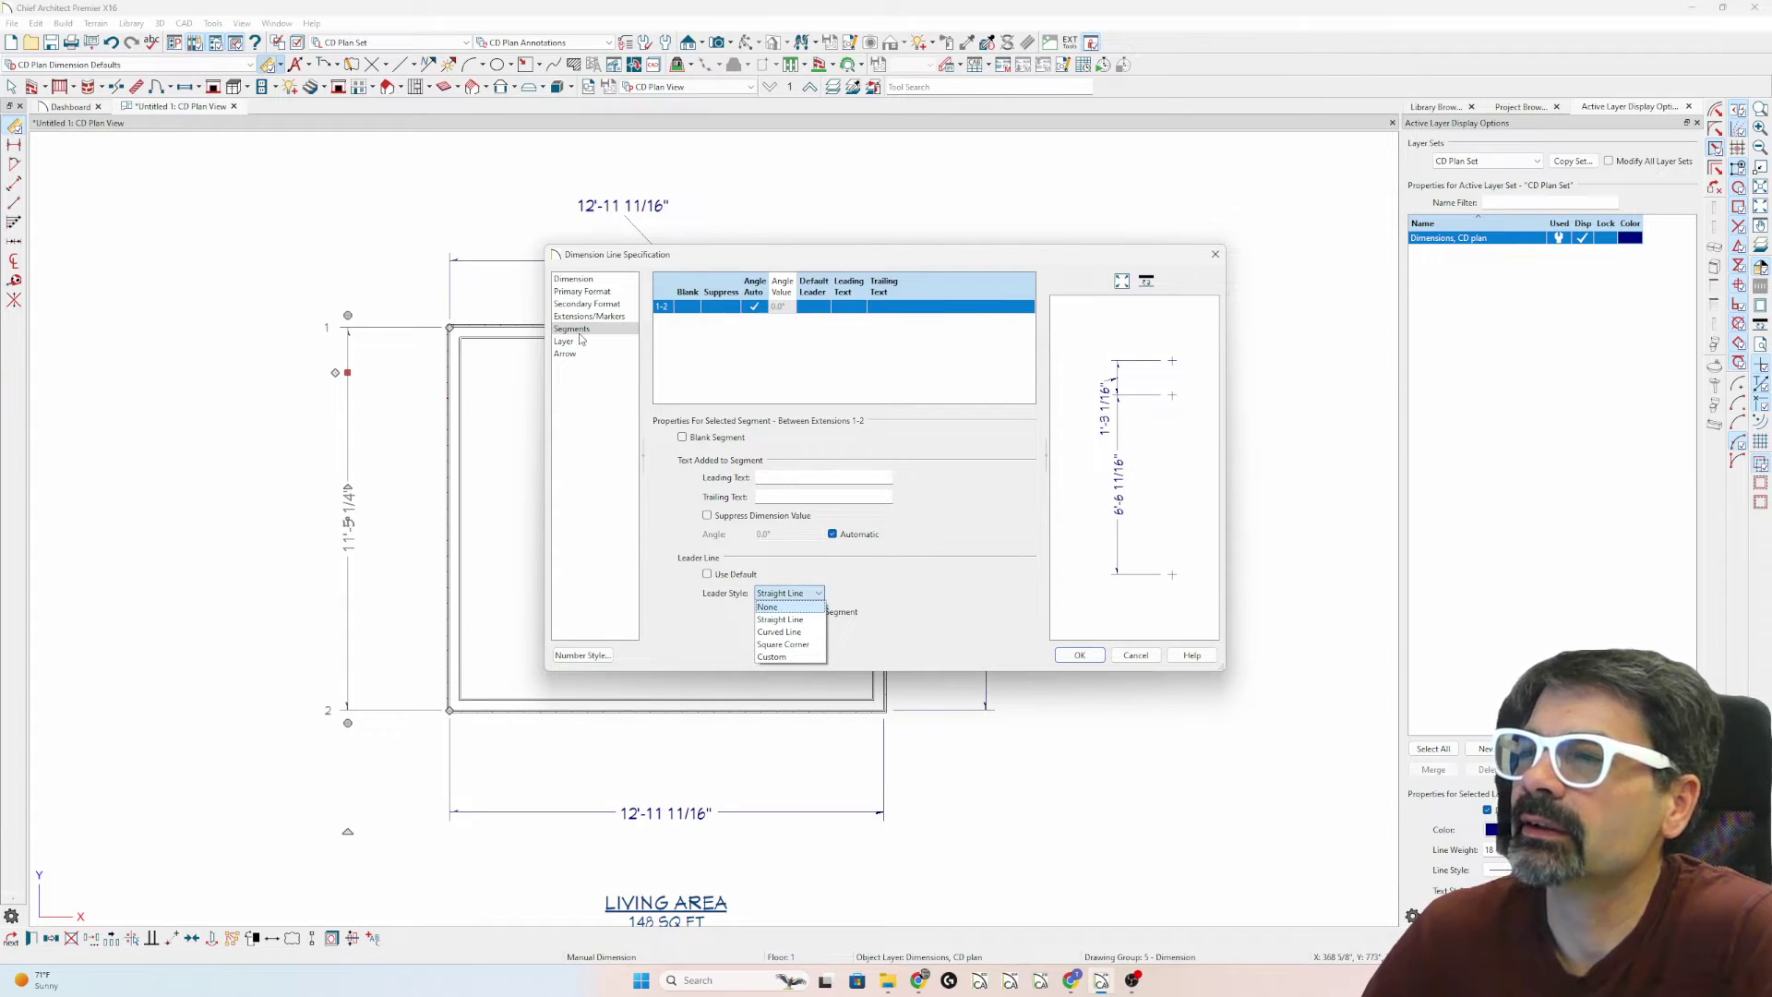
click(779, 631)
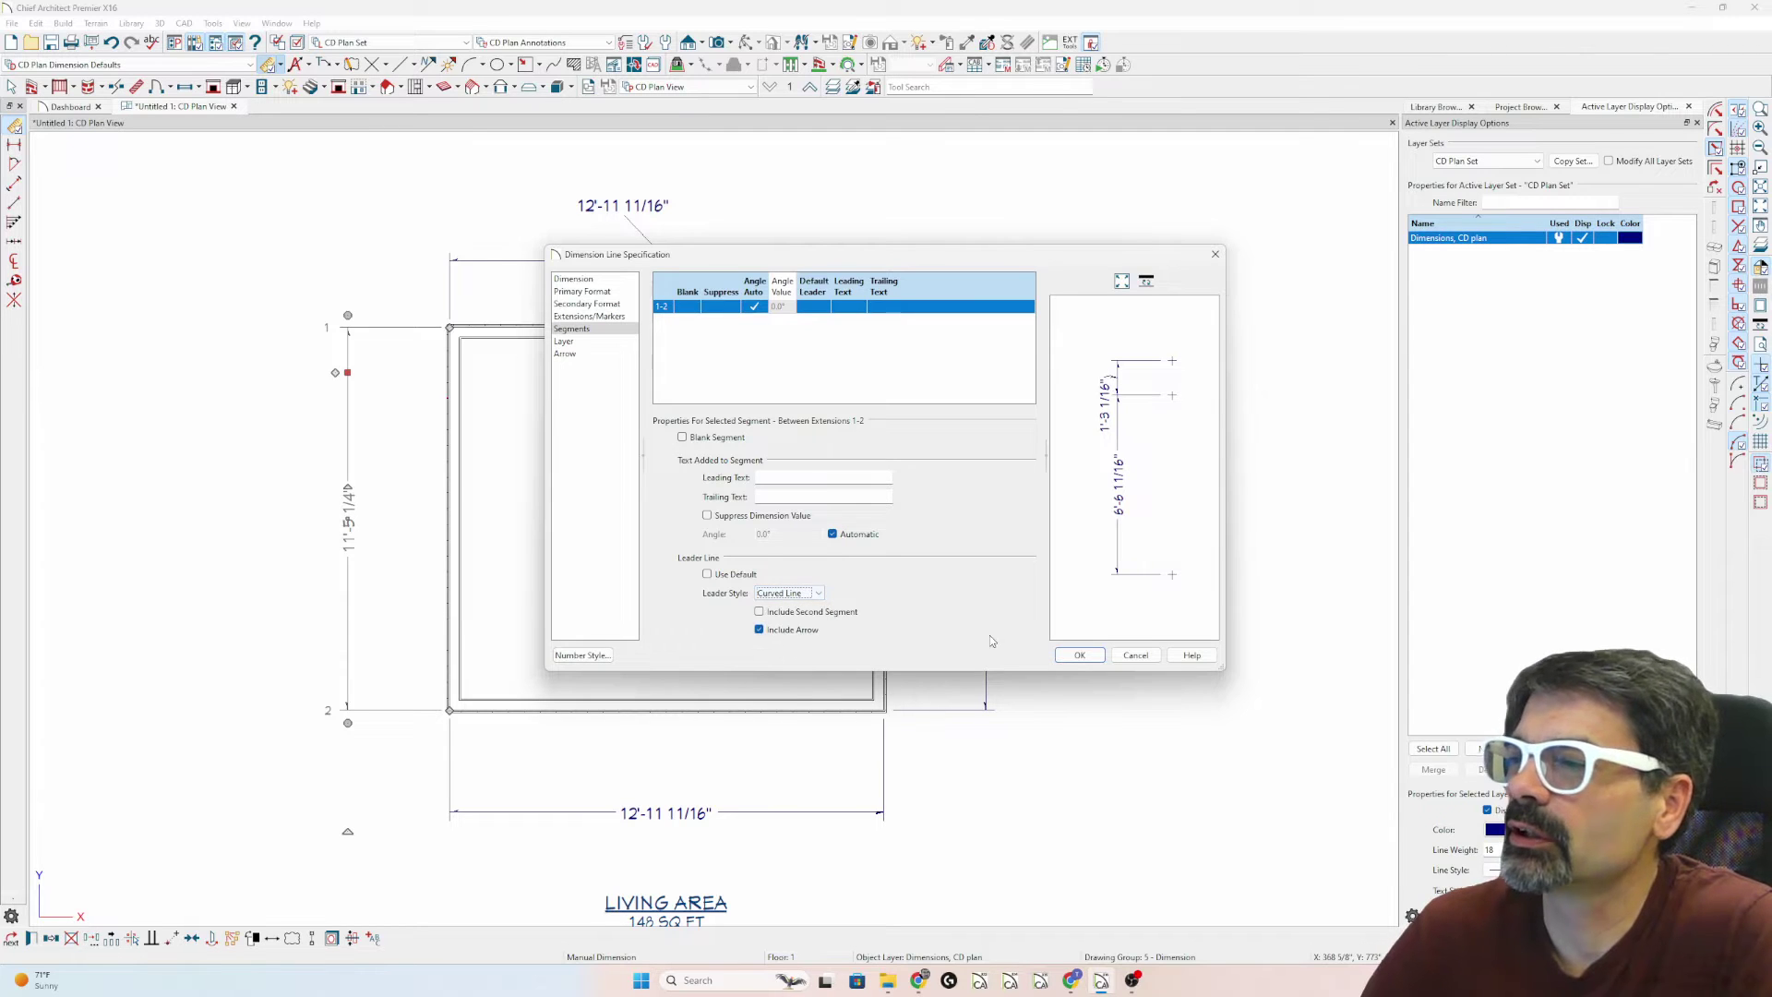
click(790, 631)
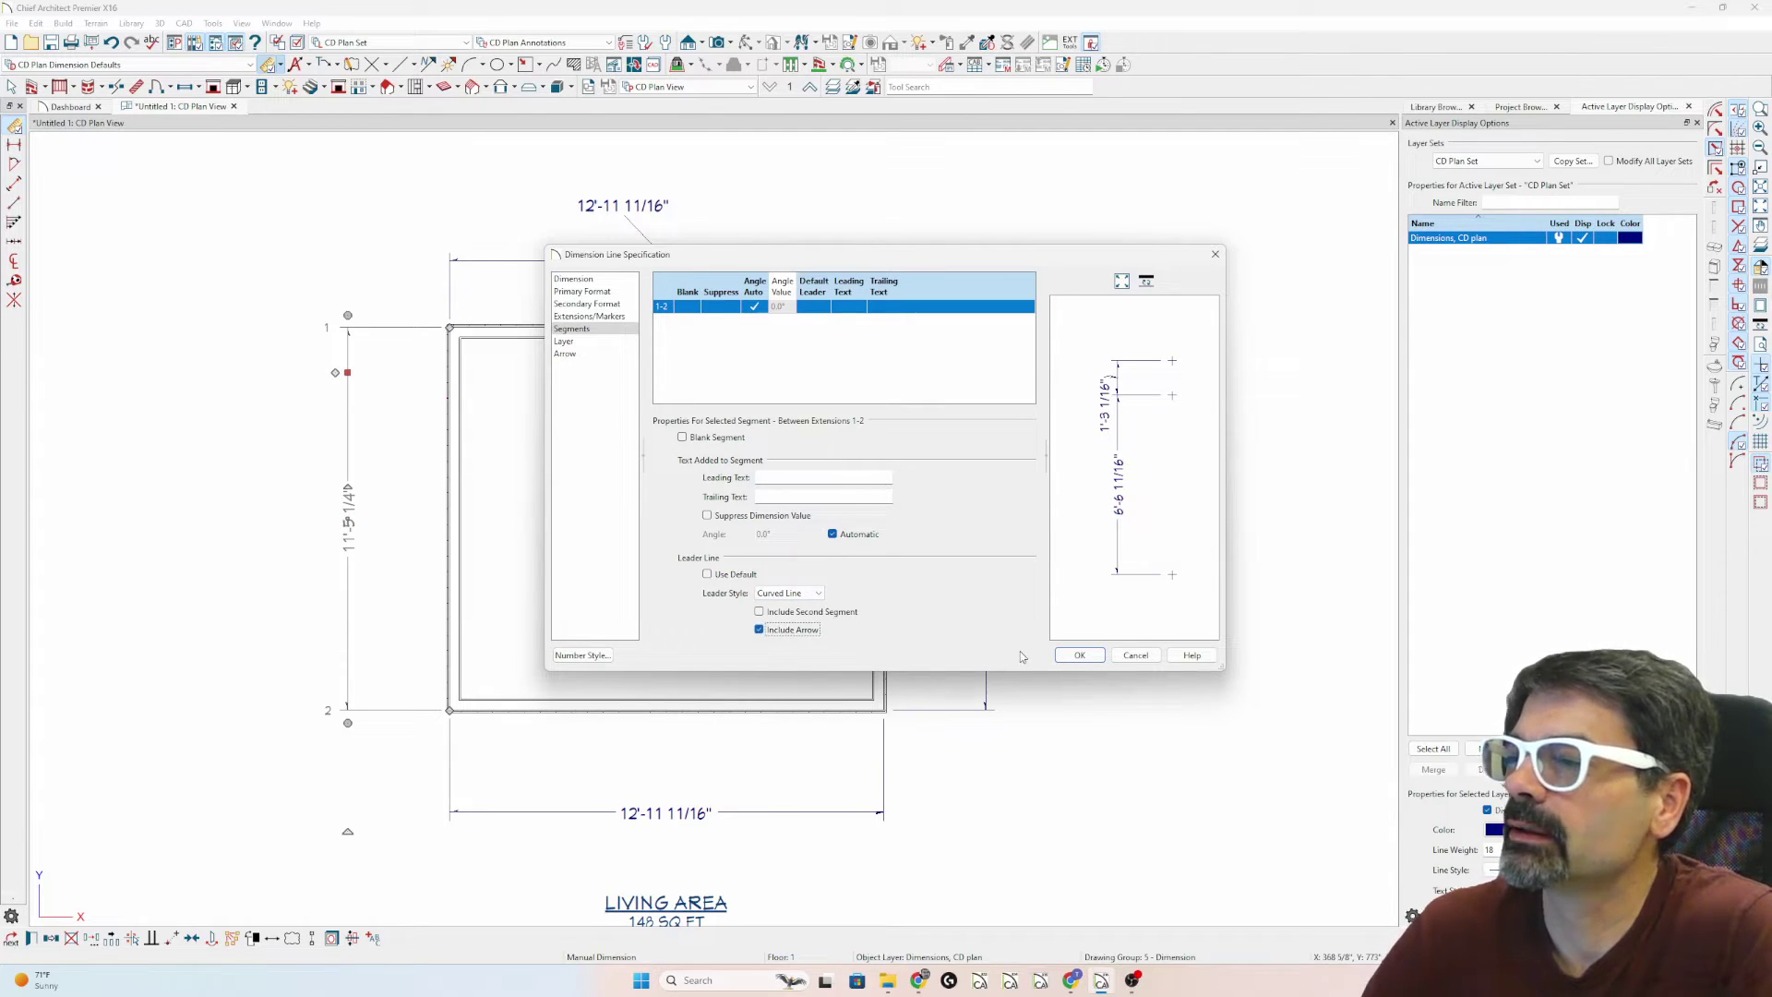
click(1076, 654)
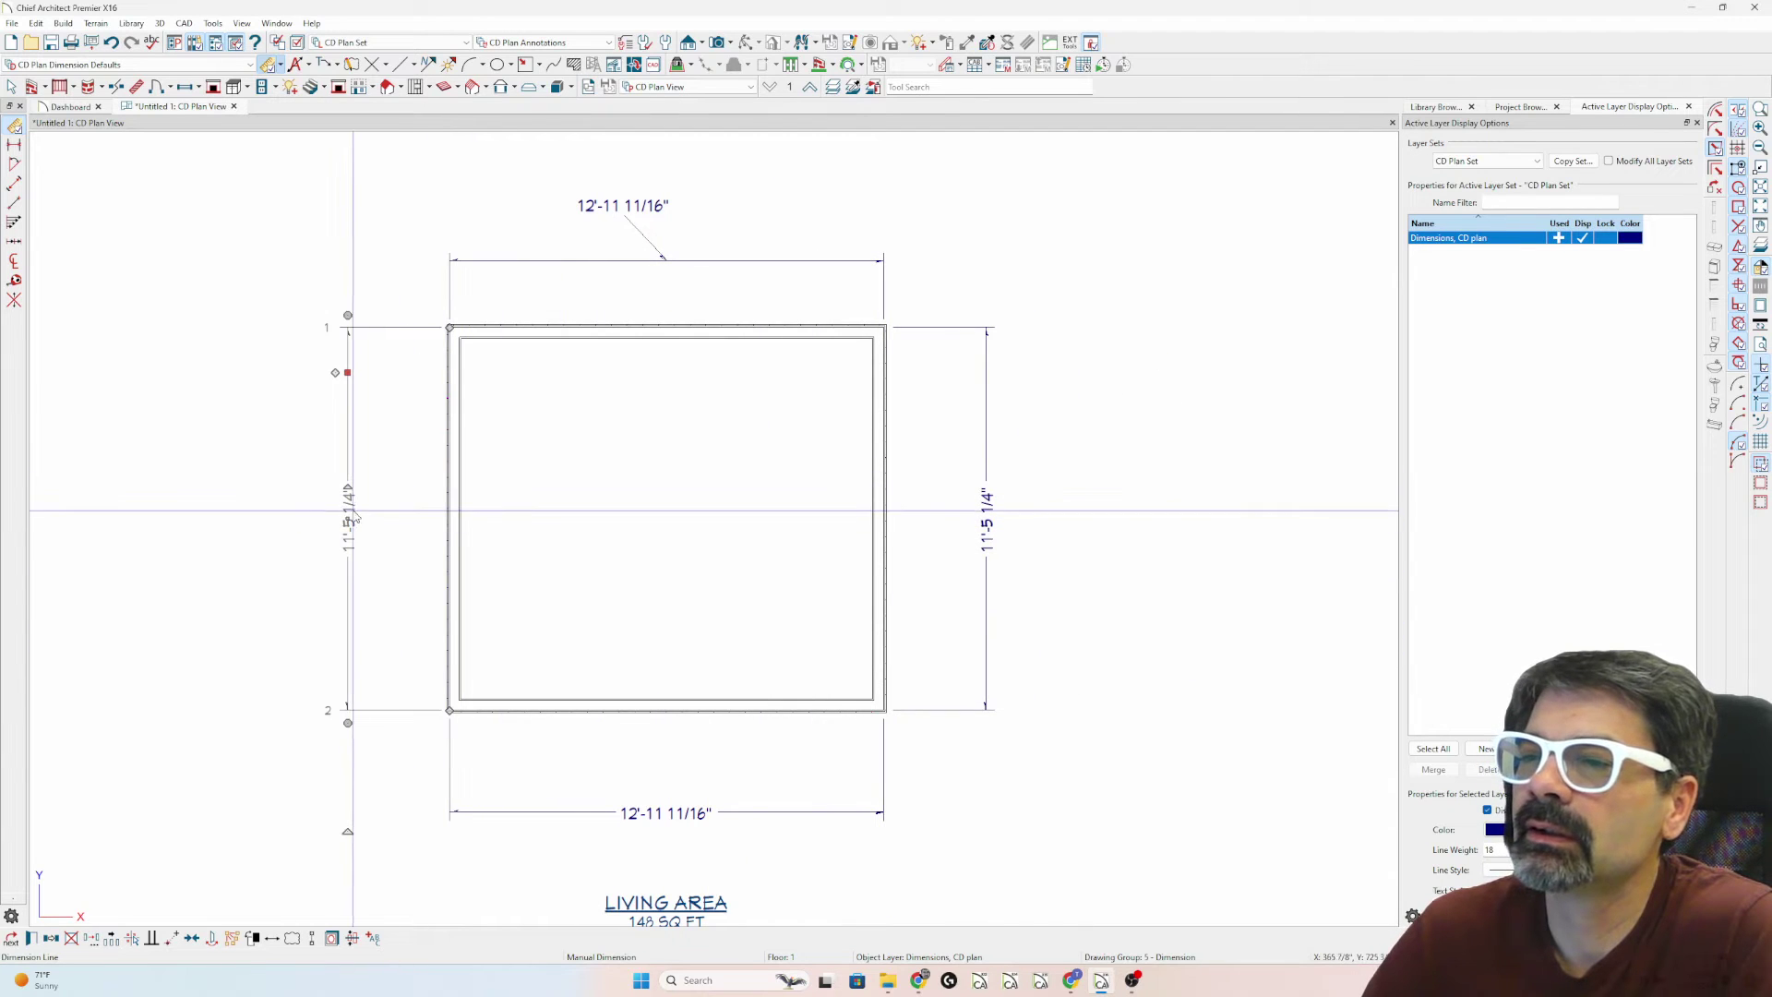
drag(348, 514, 306, 459)
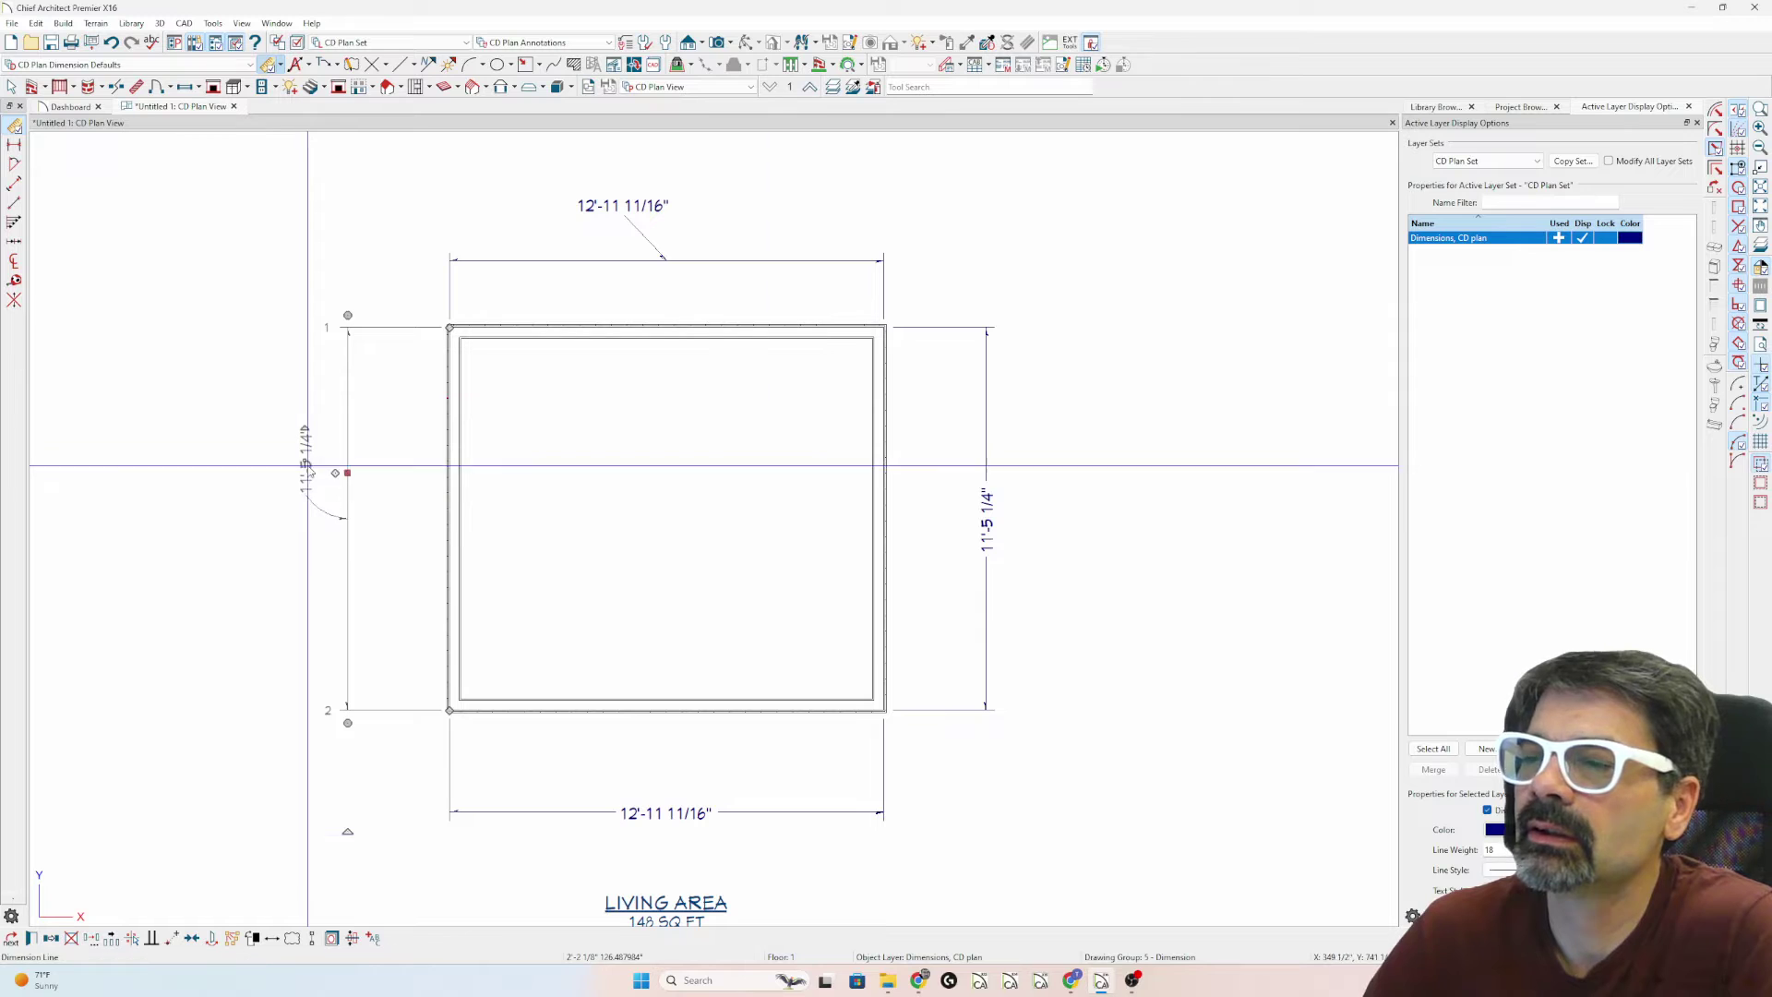
click(696, 812)
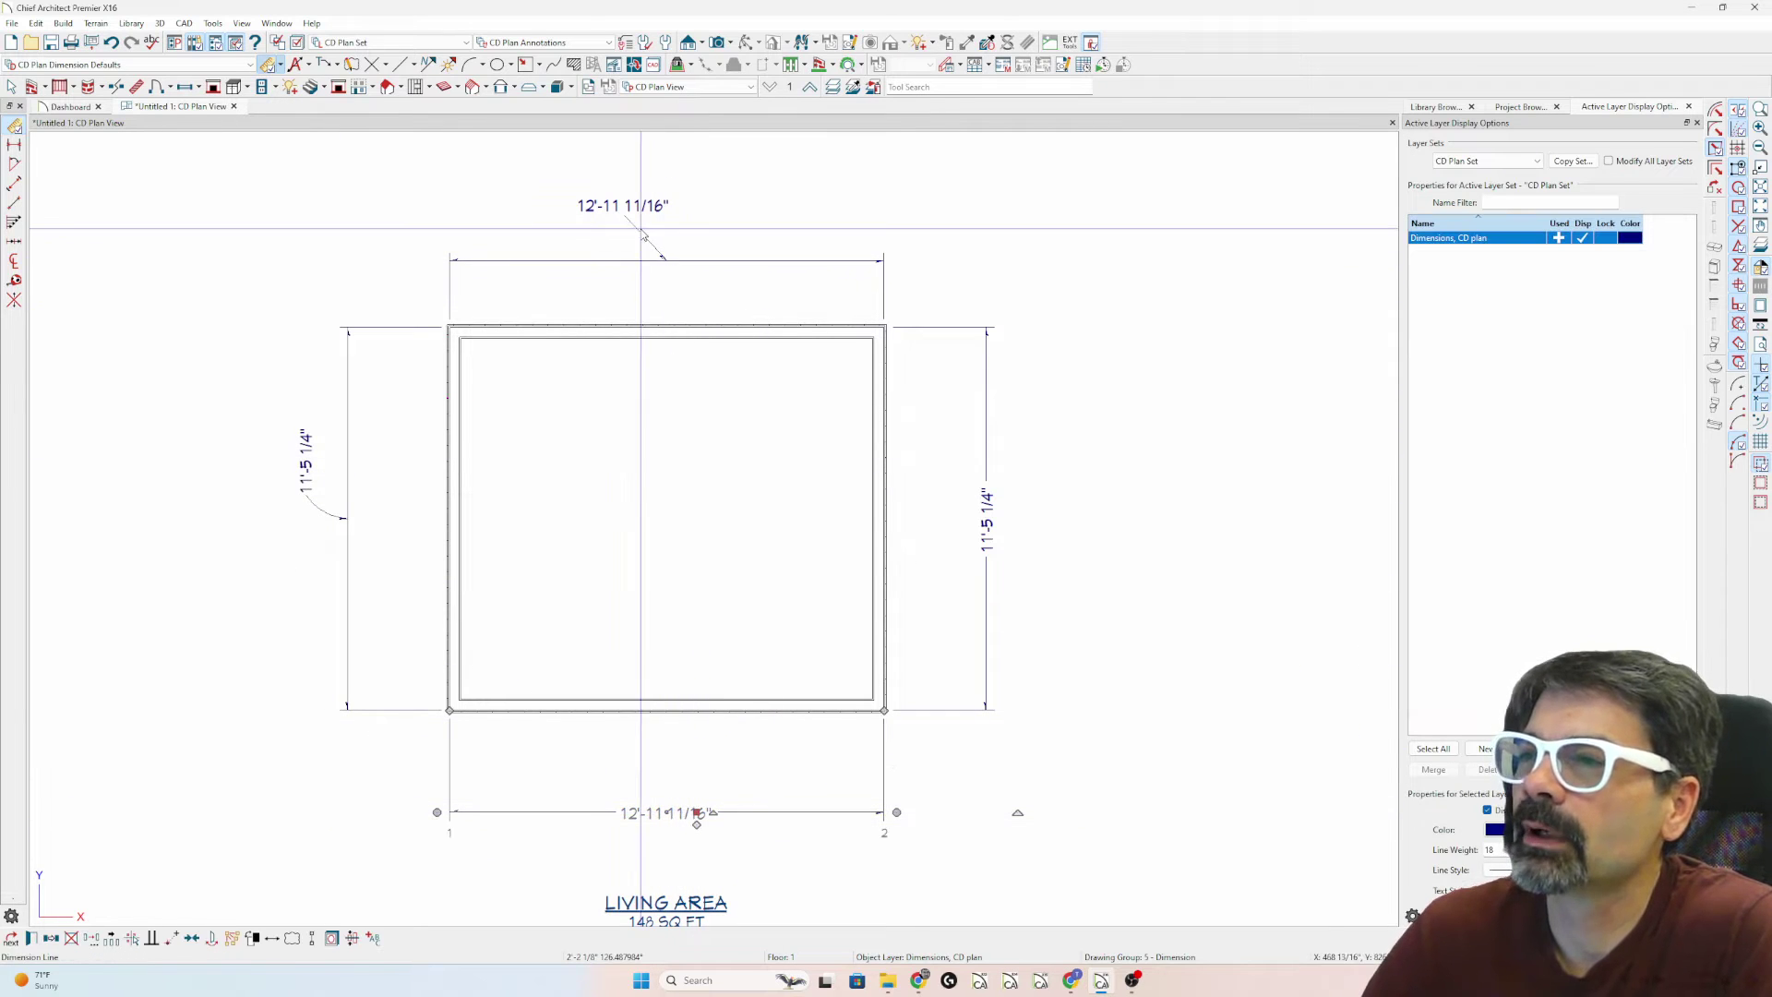
- Give the bottom dimension a square-corner leader with an arrow and raise its label
double_click(699, 795)
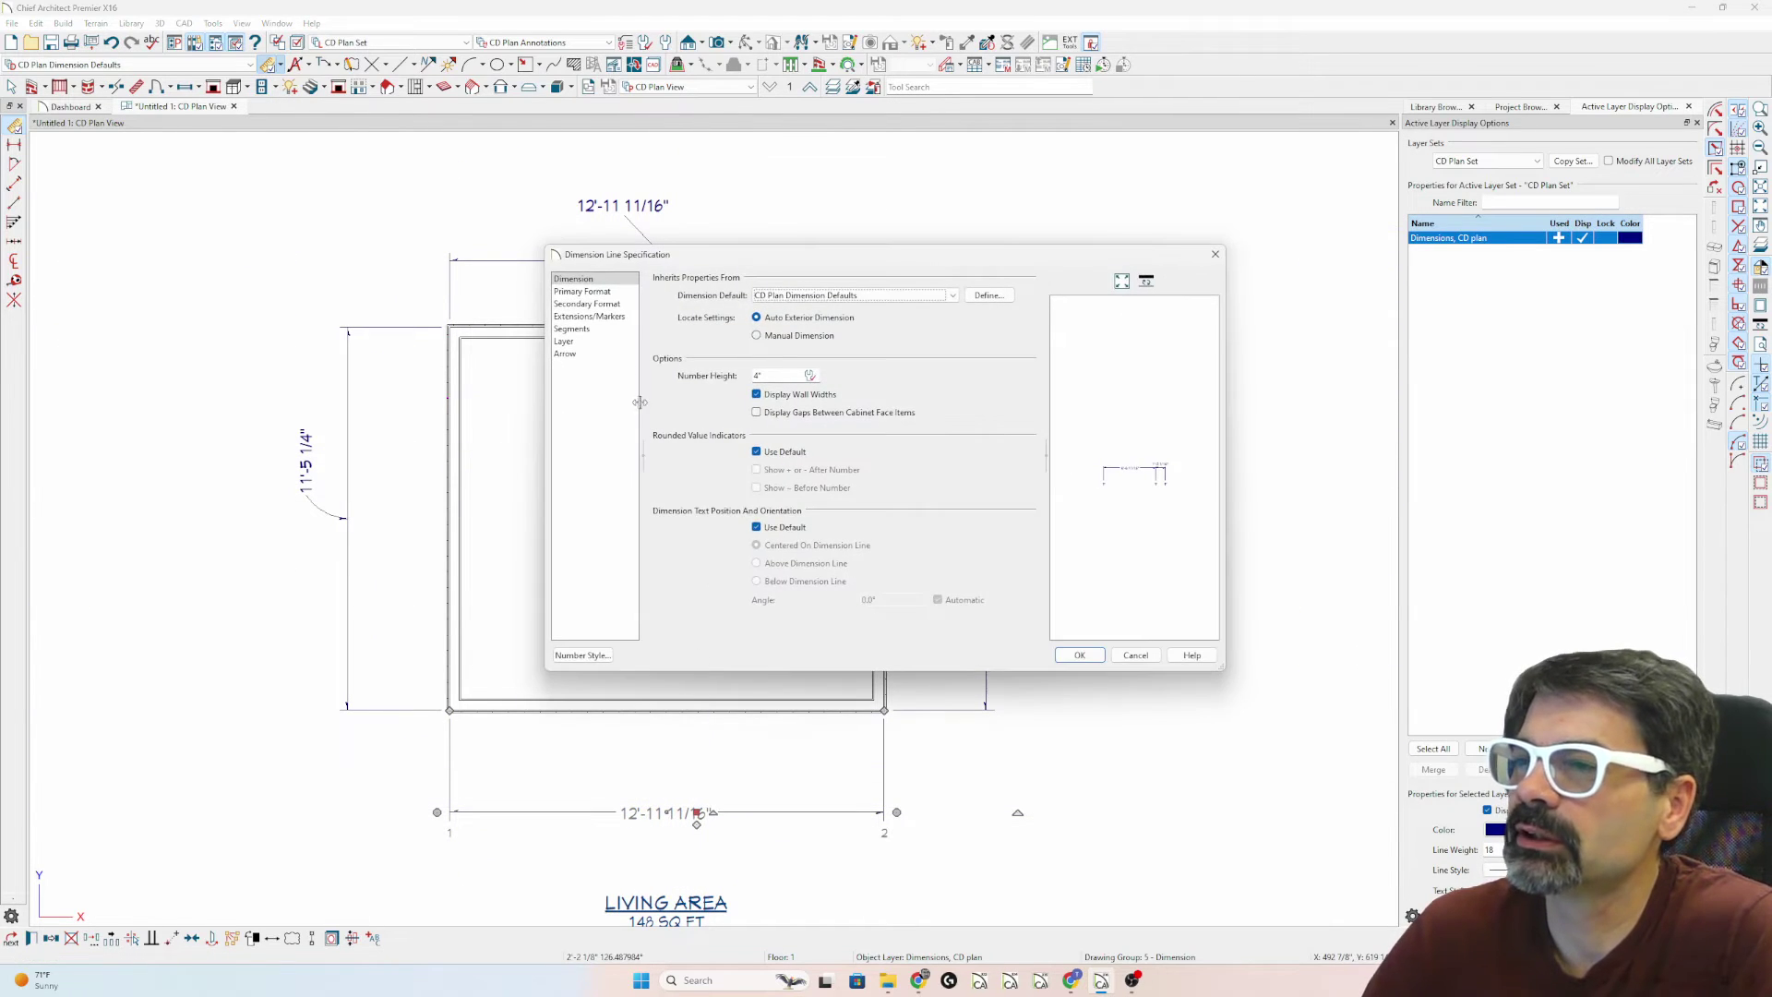
click(592, 331)
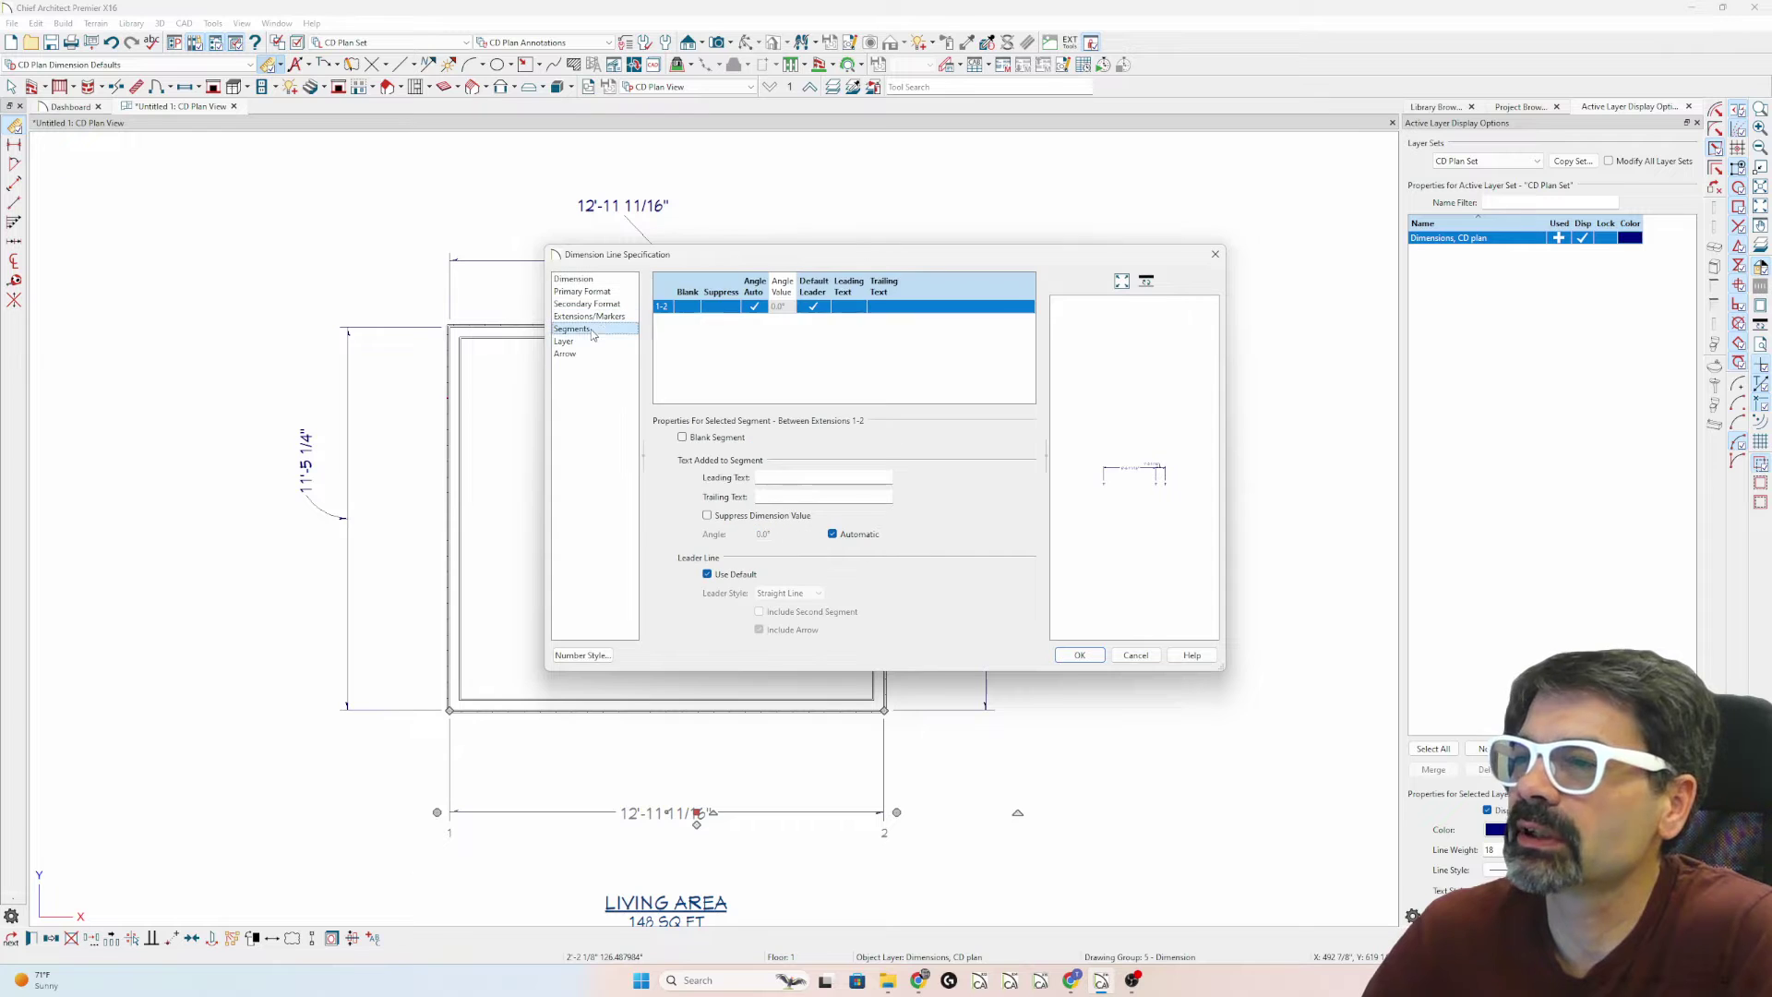
click(737, 575)
click(789, 592)
click(803, 643)
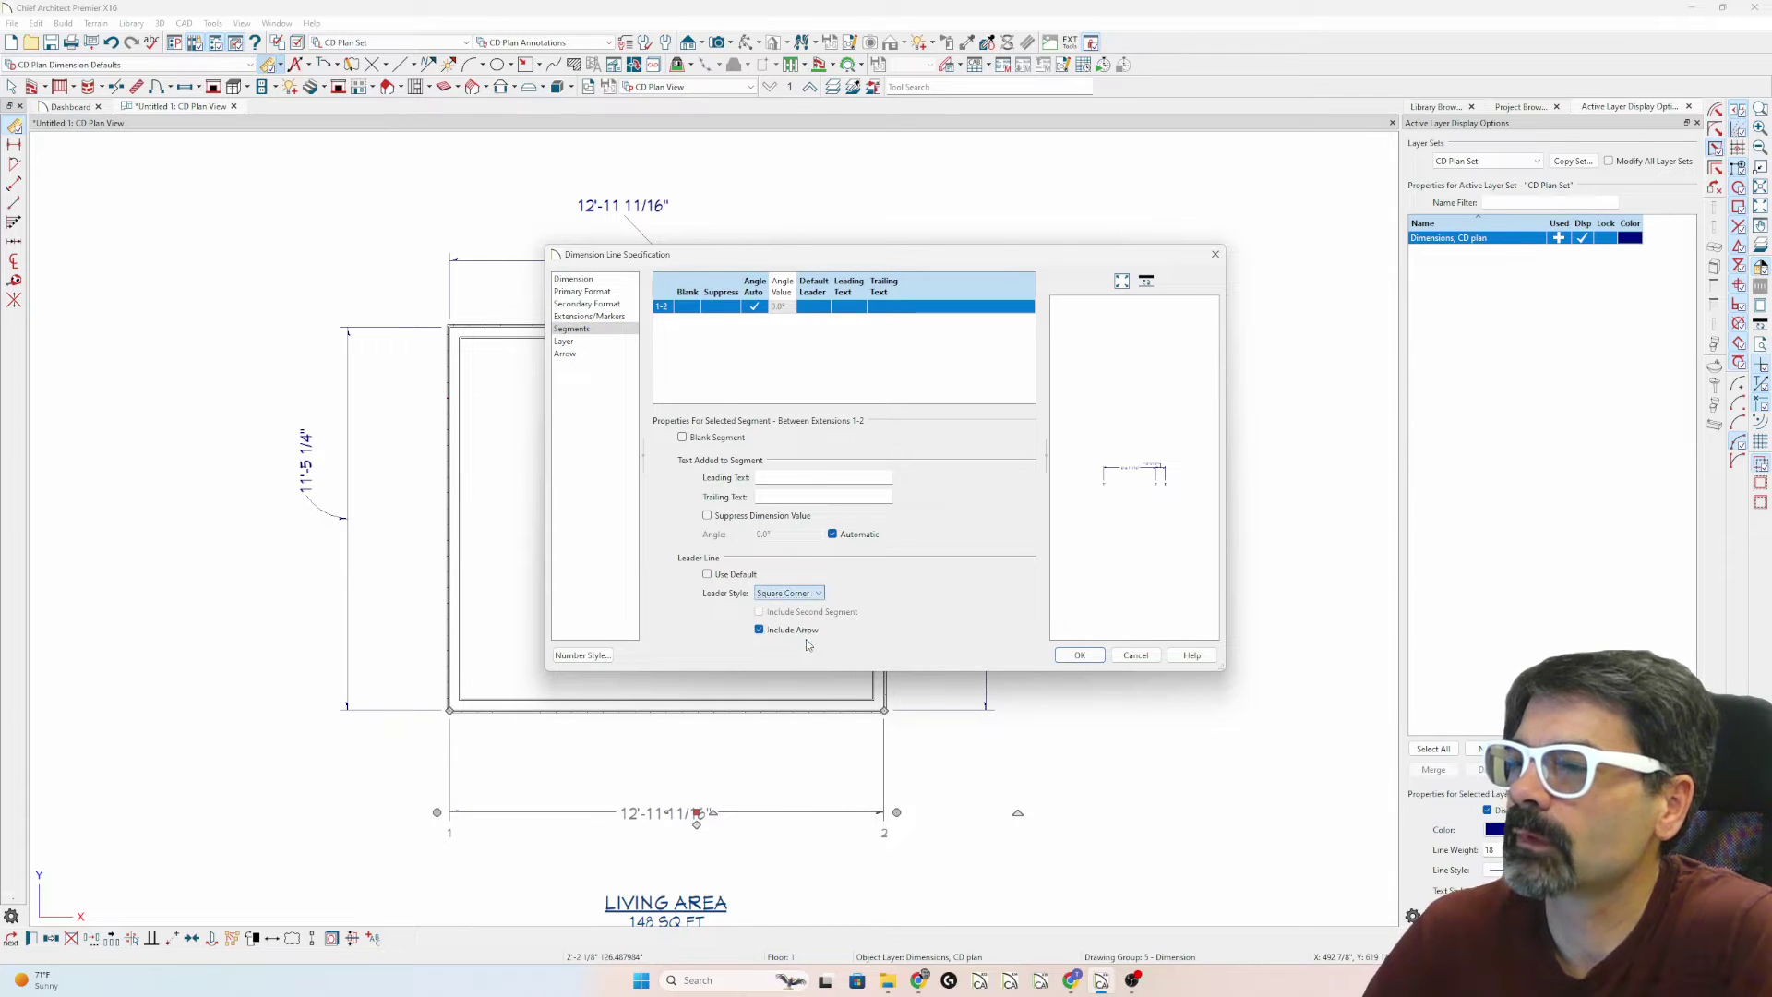
click(804, 630)
key(Return)
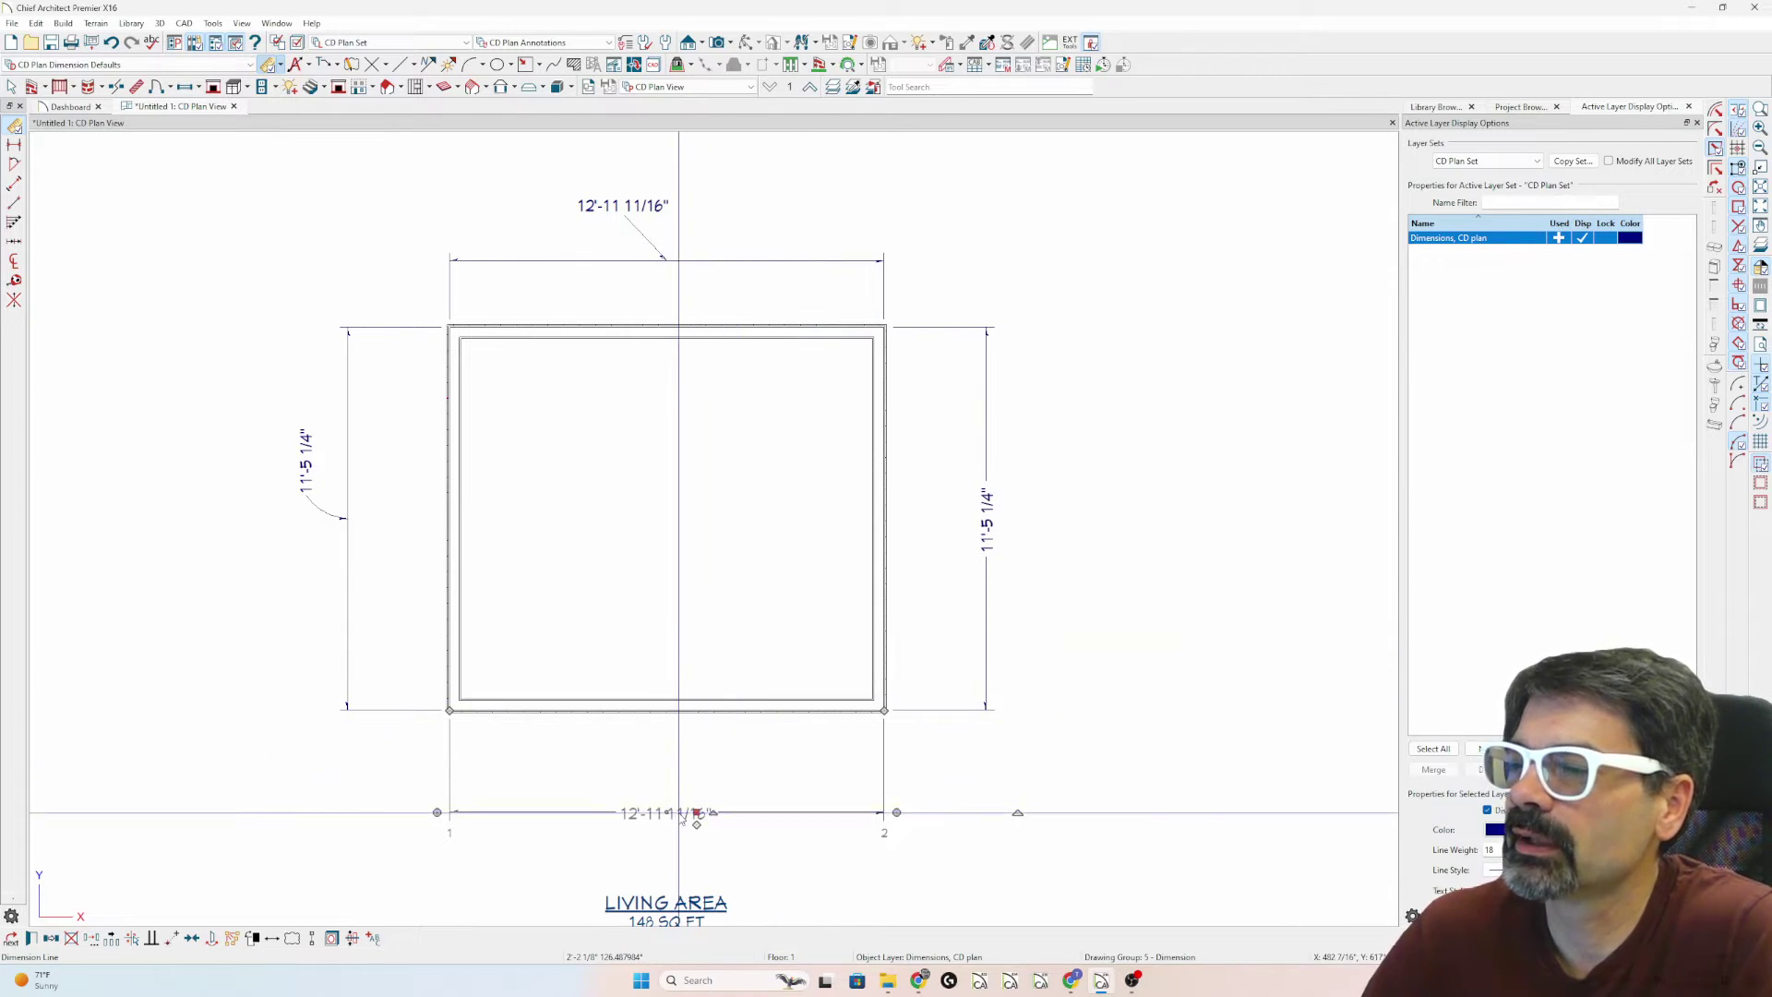
drag(674, 812, 709, 778)
- Give the top dimension a two-segment leader and move its label down toward the line
click(613, 216)
double_click(620, 261)
click(572, 328)
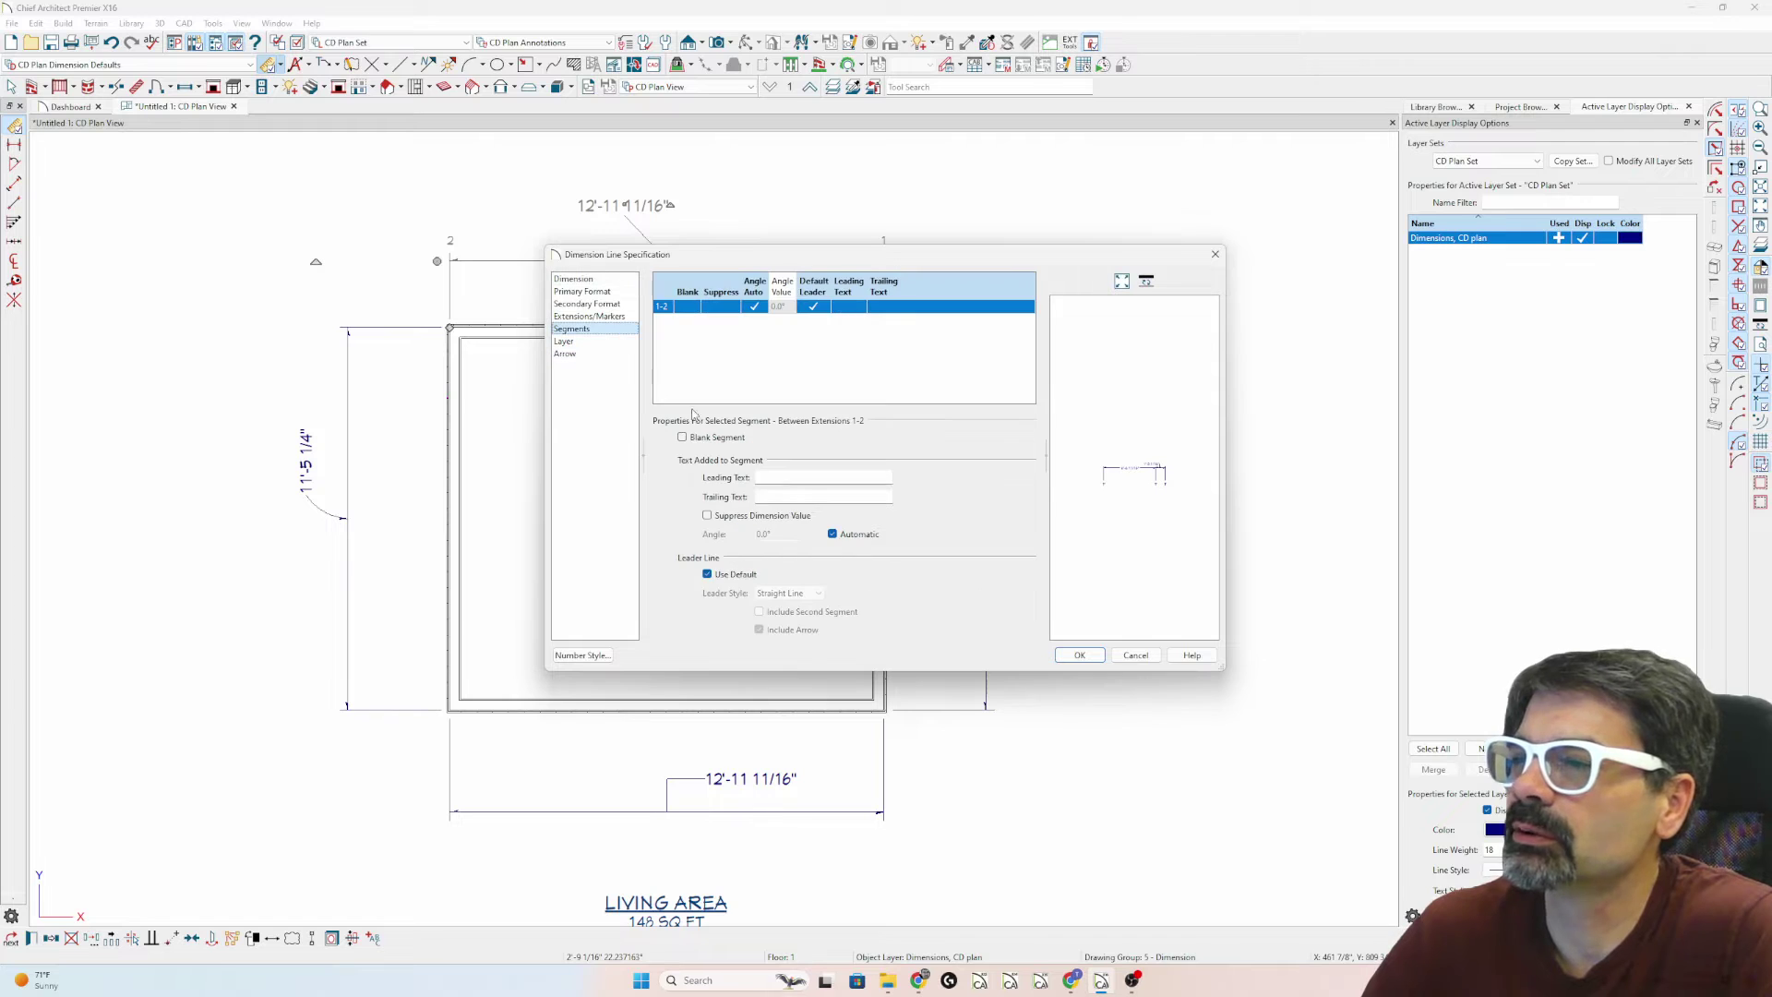
click(736, 573)
click(810, 610)
key(Return)
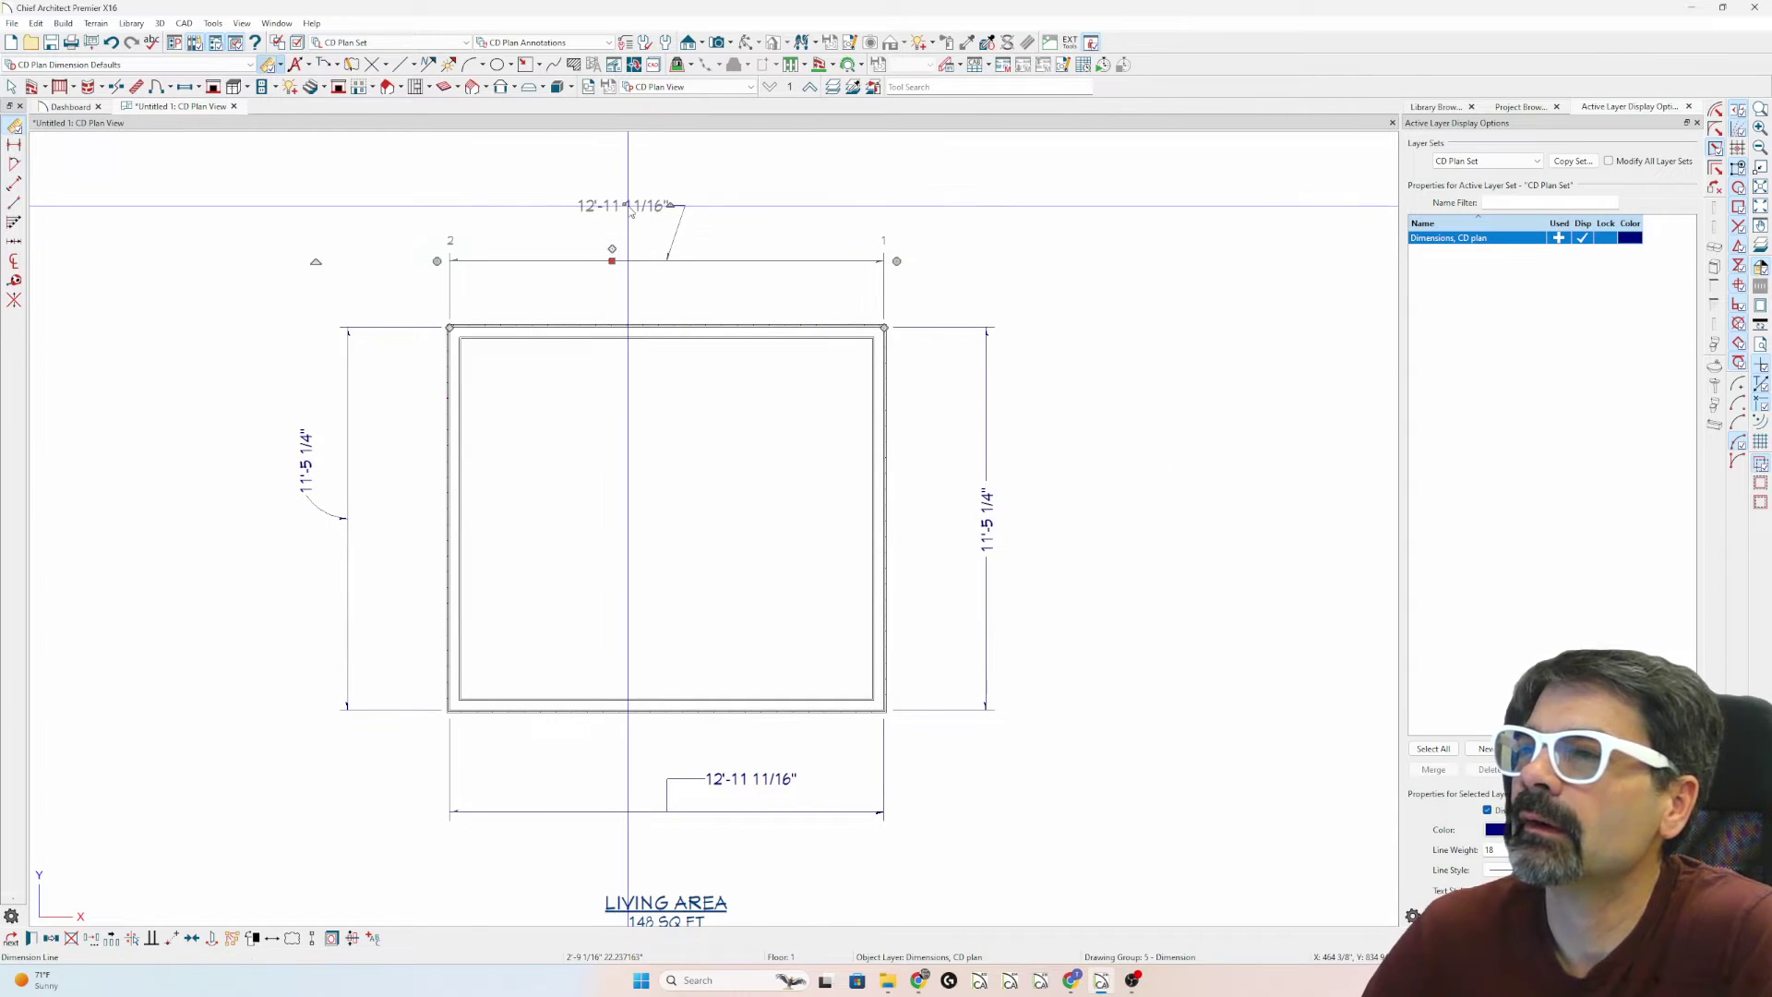
drag(626, 204, 640, 229)
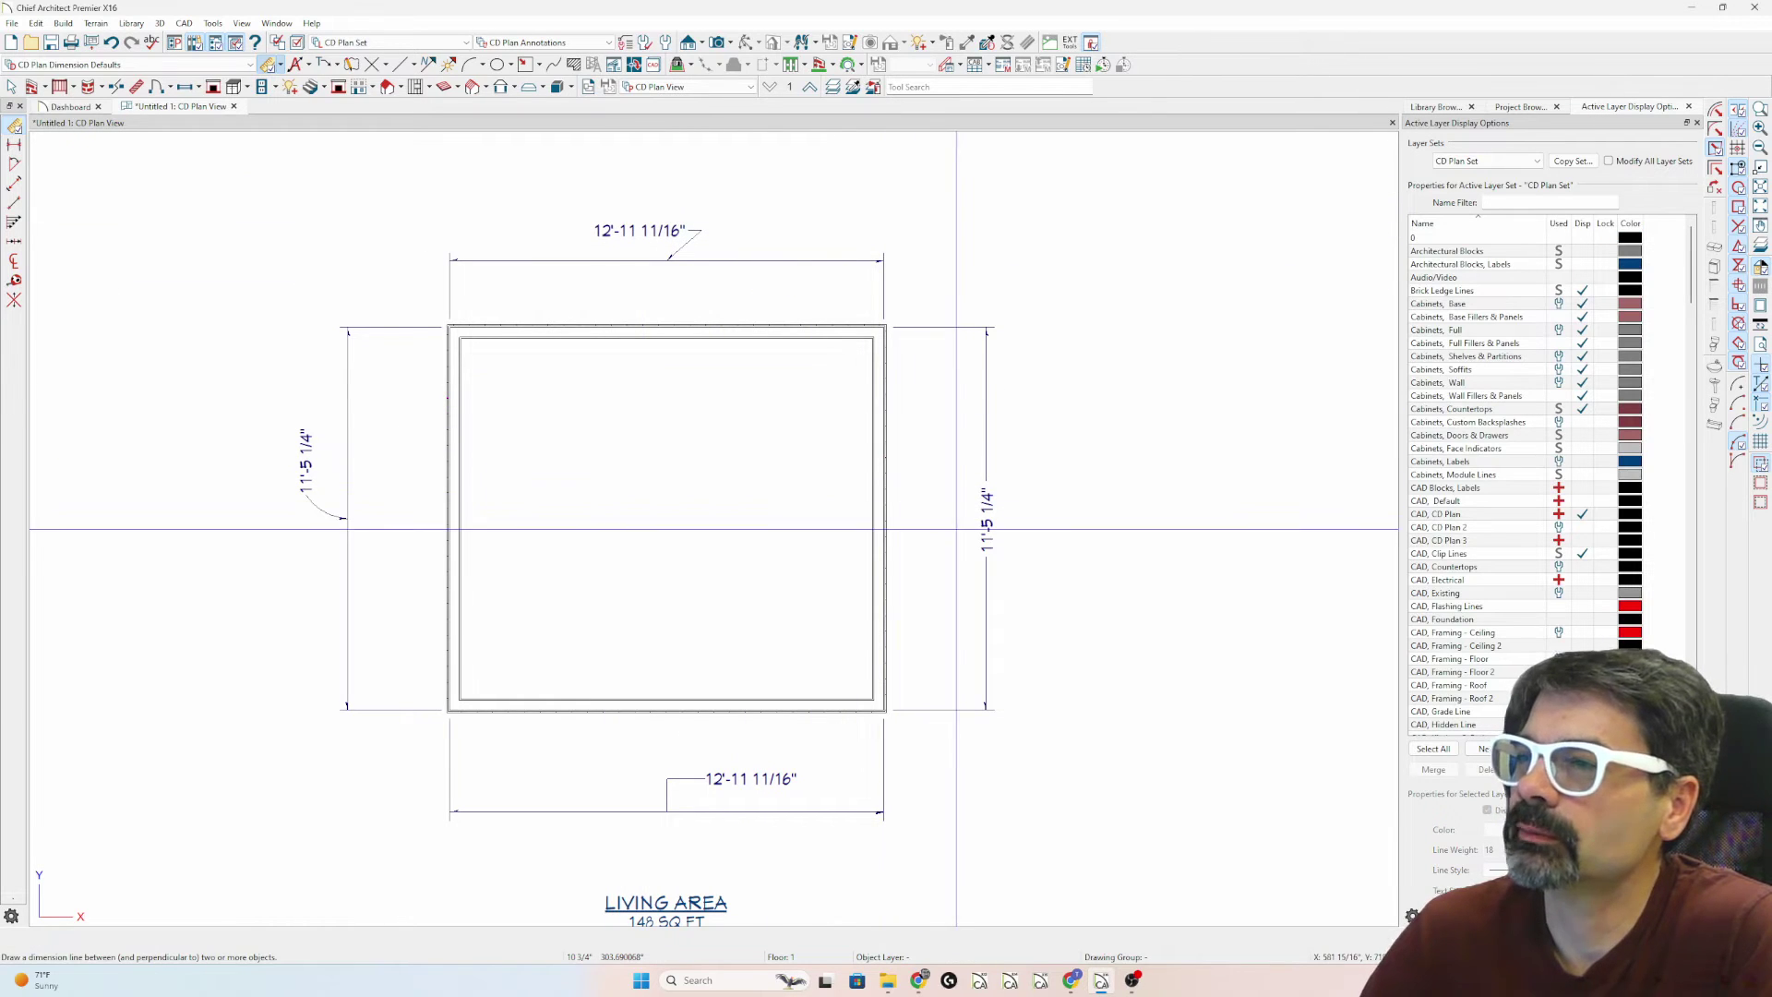
- Set the right 11'-5 1/4" dimension to a Custom leader without arrow and drag its text right
double_click(986, 554)
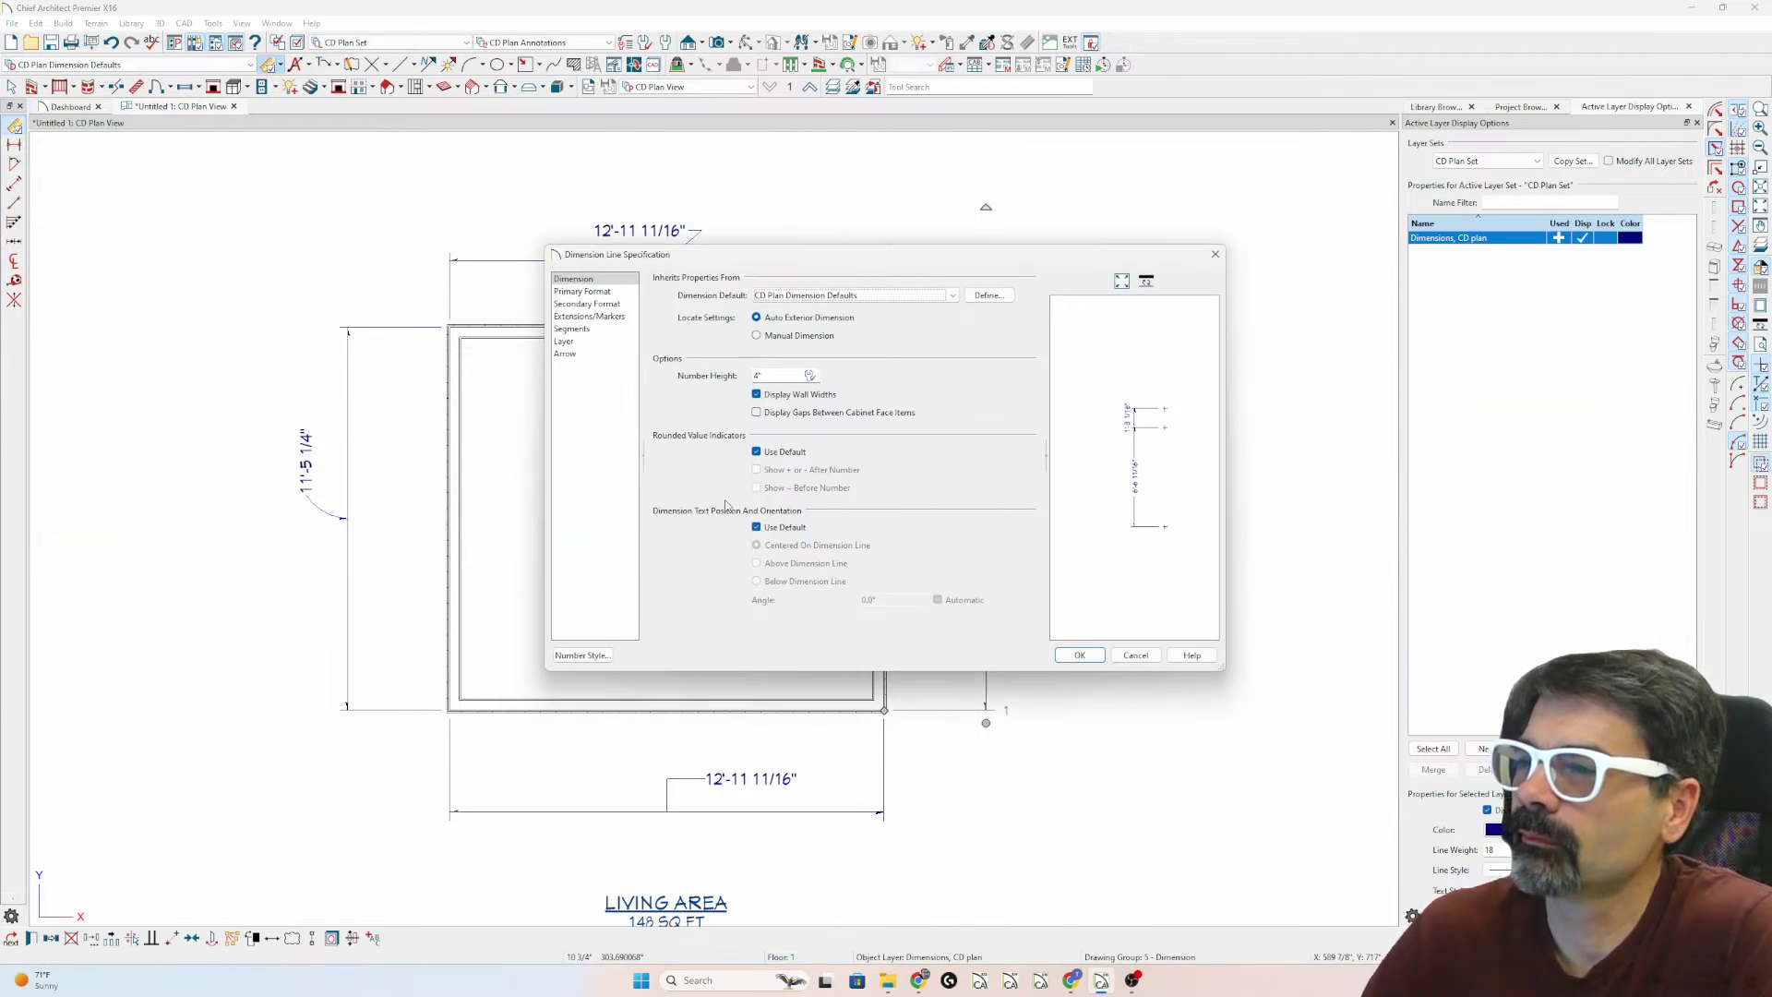
click(573, 329)
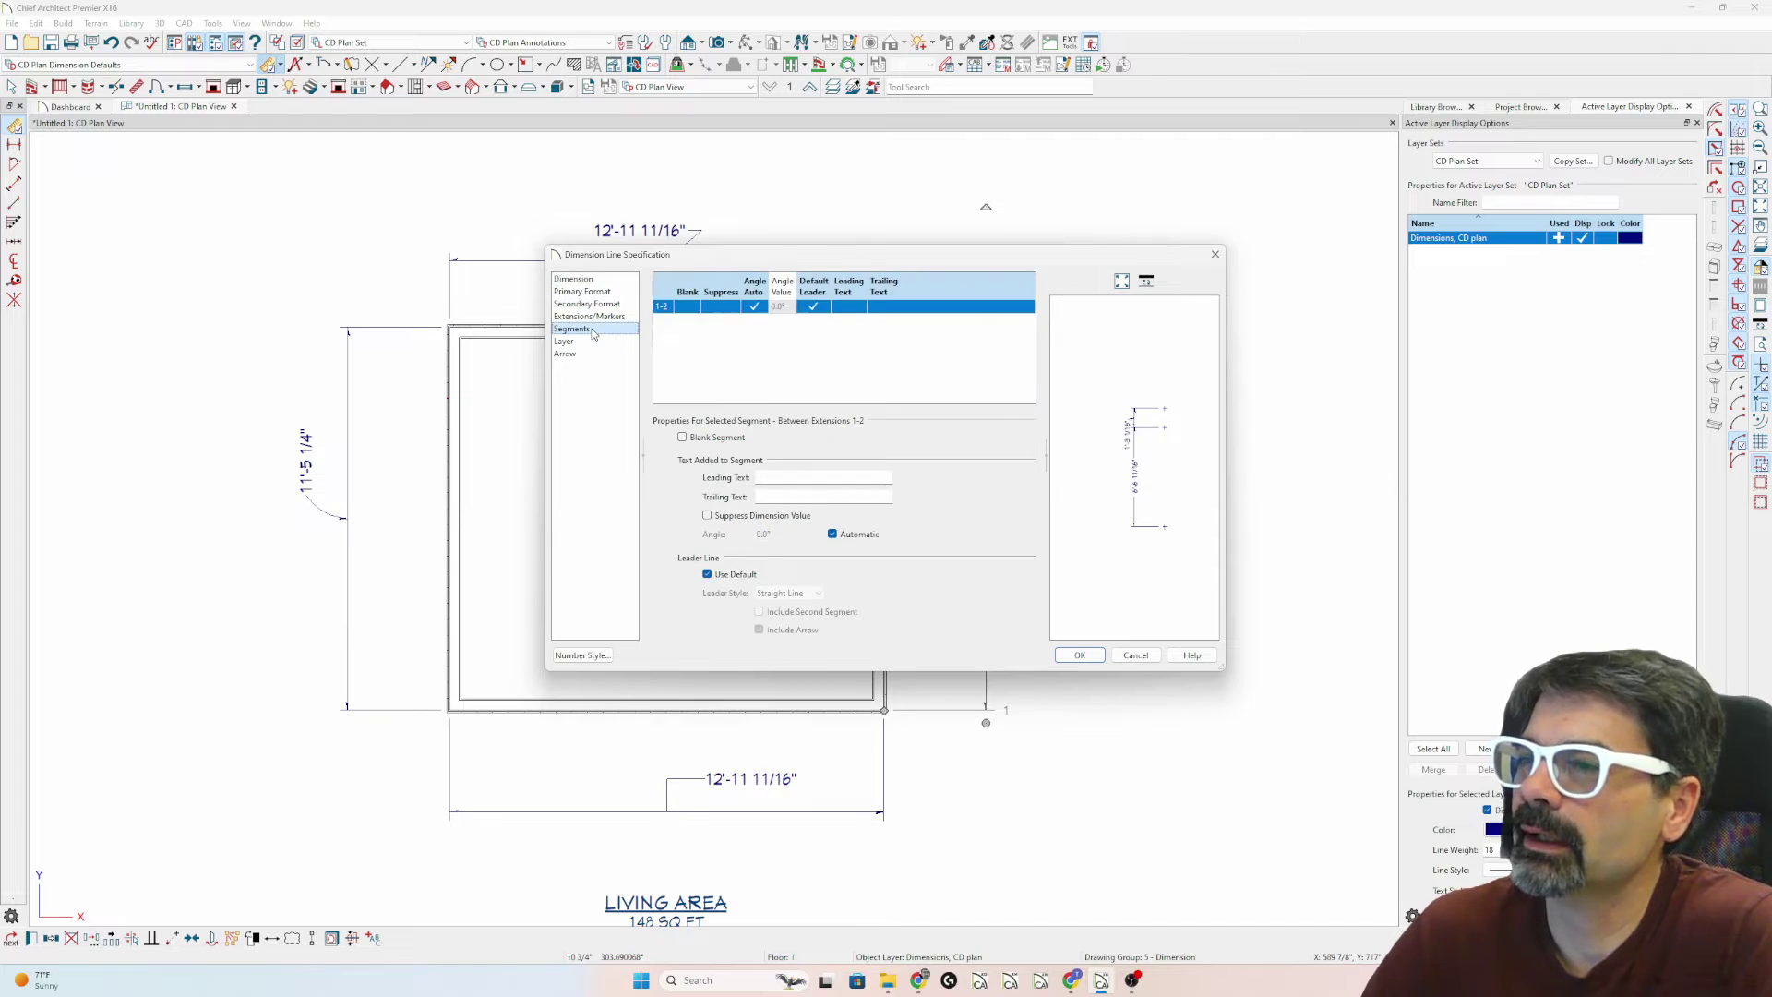
click(738, 574)
click(789, 593)
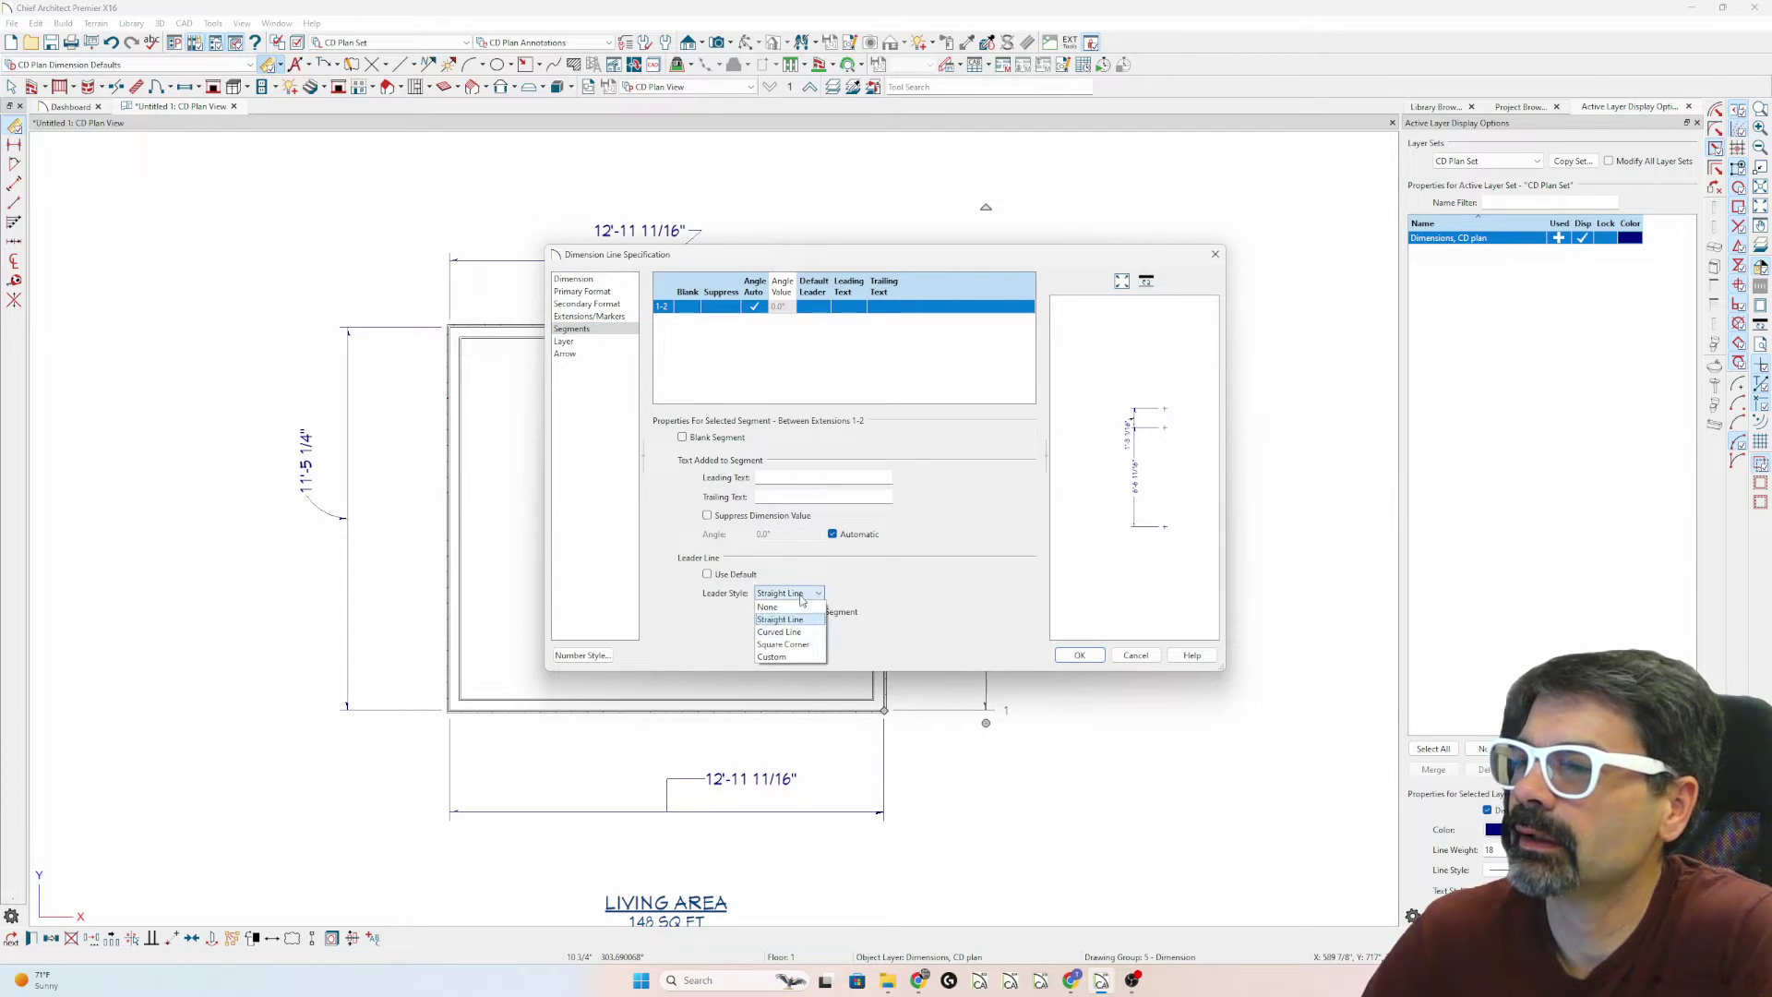
click(805, 656)
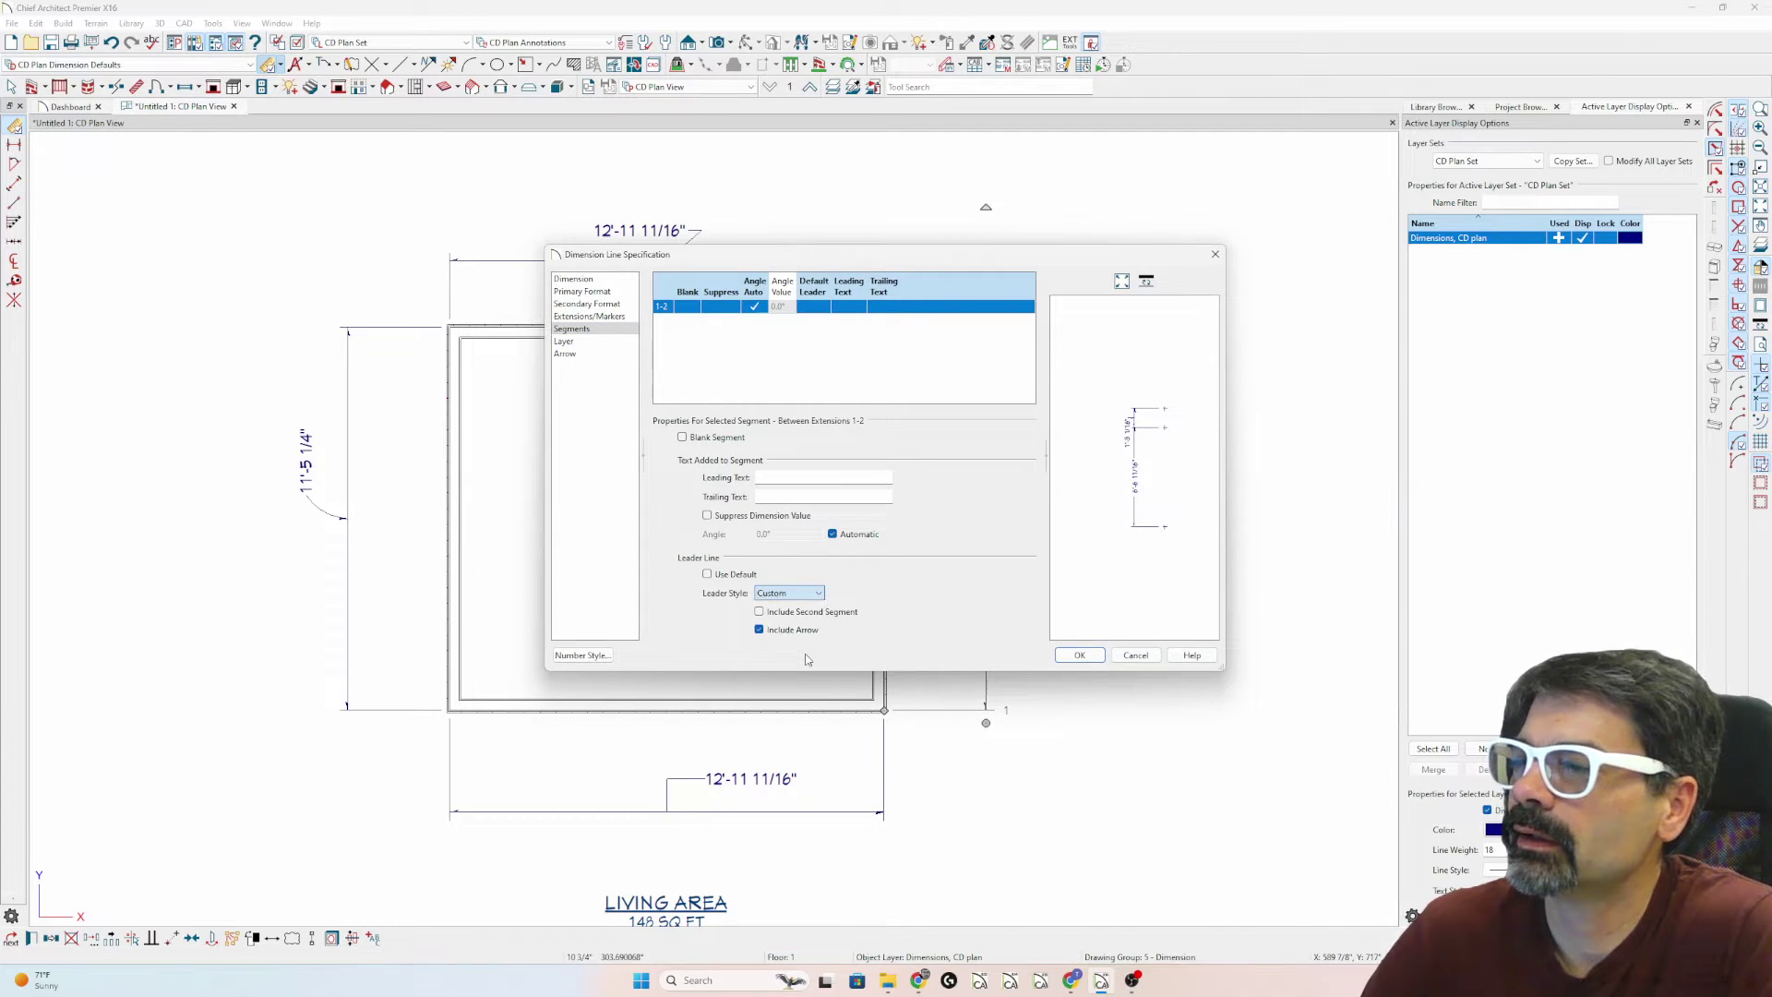
click(801, 593)
click(793, 657)
click(792, 629)
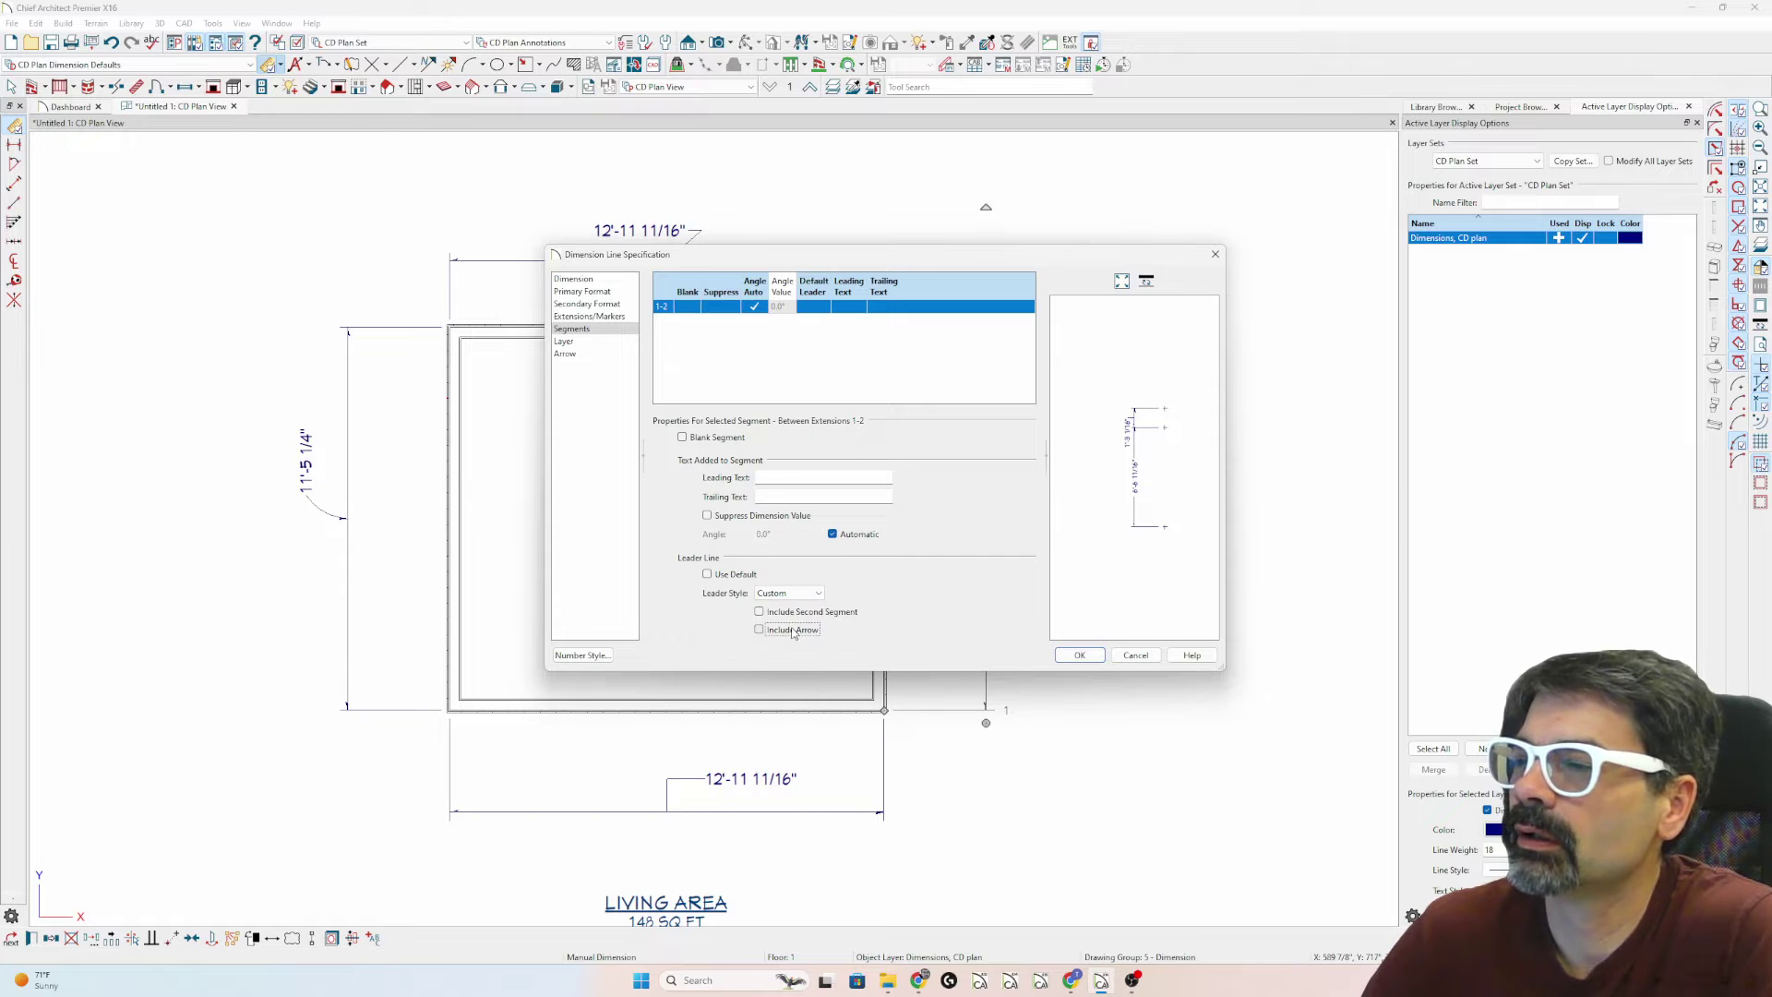
click(1079, 654)
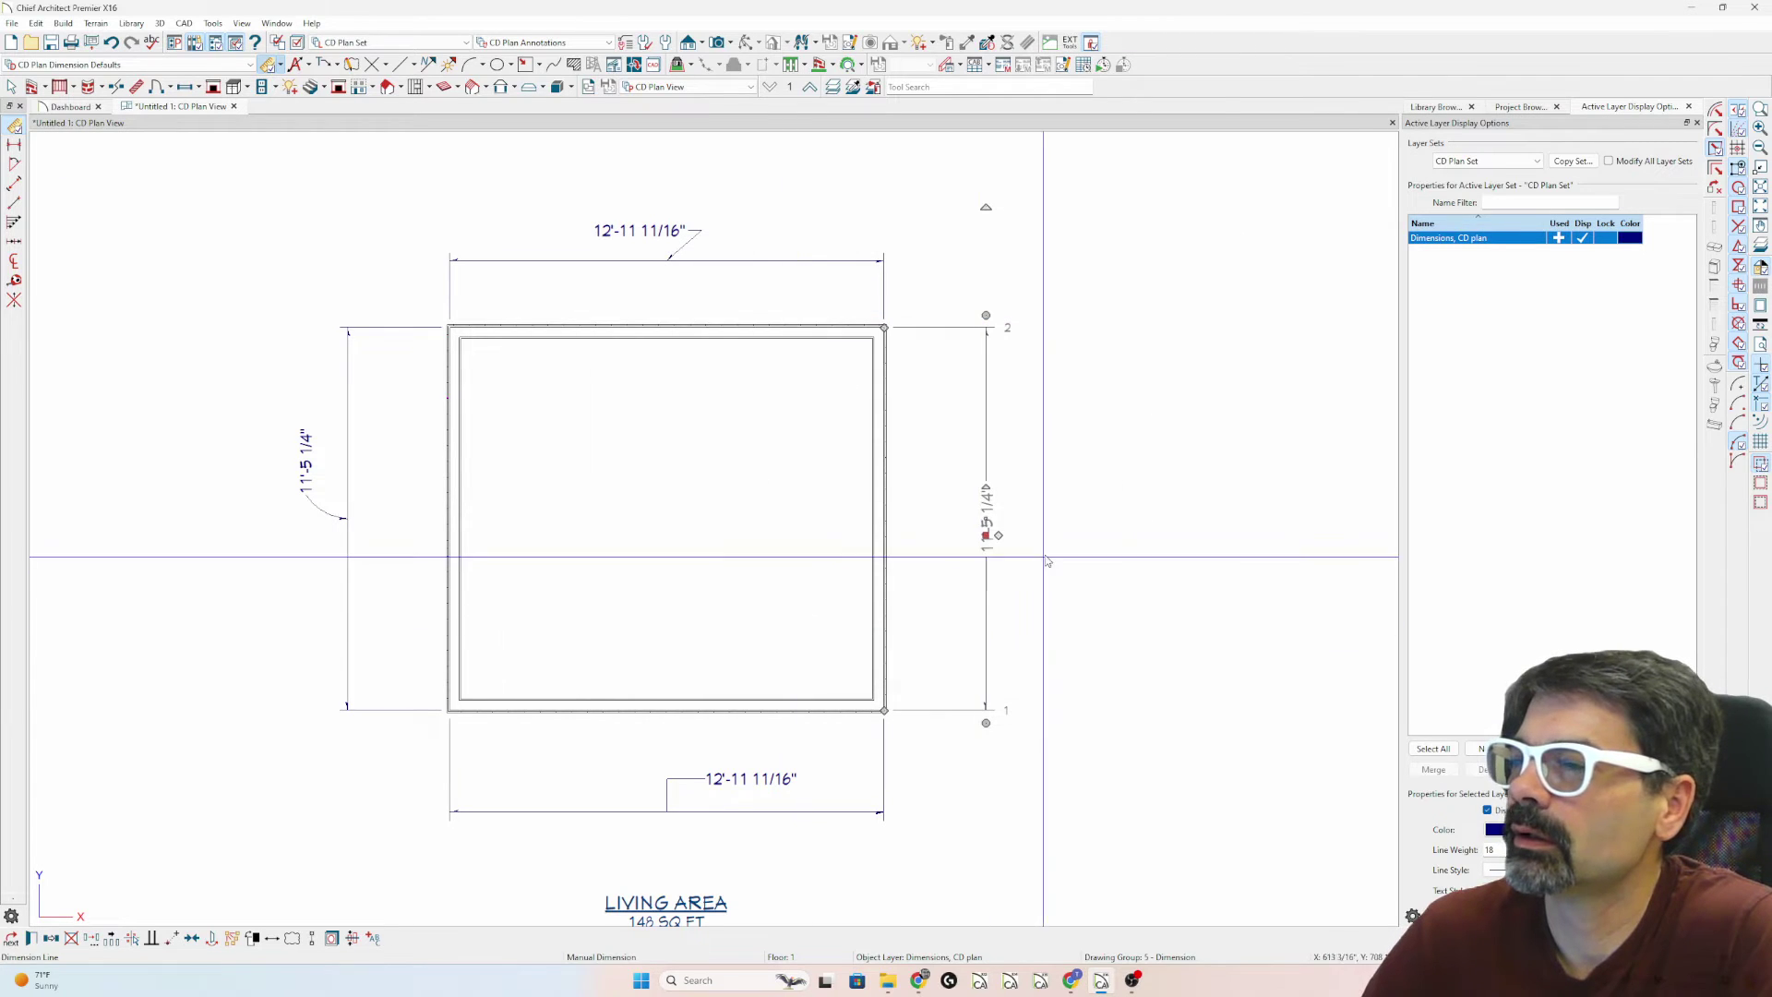
mouse_move(984, 519)
mouse_down()
mouse_move(1052, 518)
mouse_move(1018, 522)
mouse_up()
- Set default dimension leaders to Curved Line with filled triangle arrowheads
click(1053, 560)
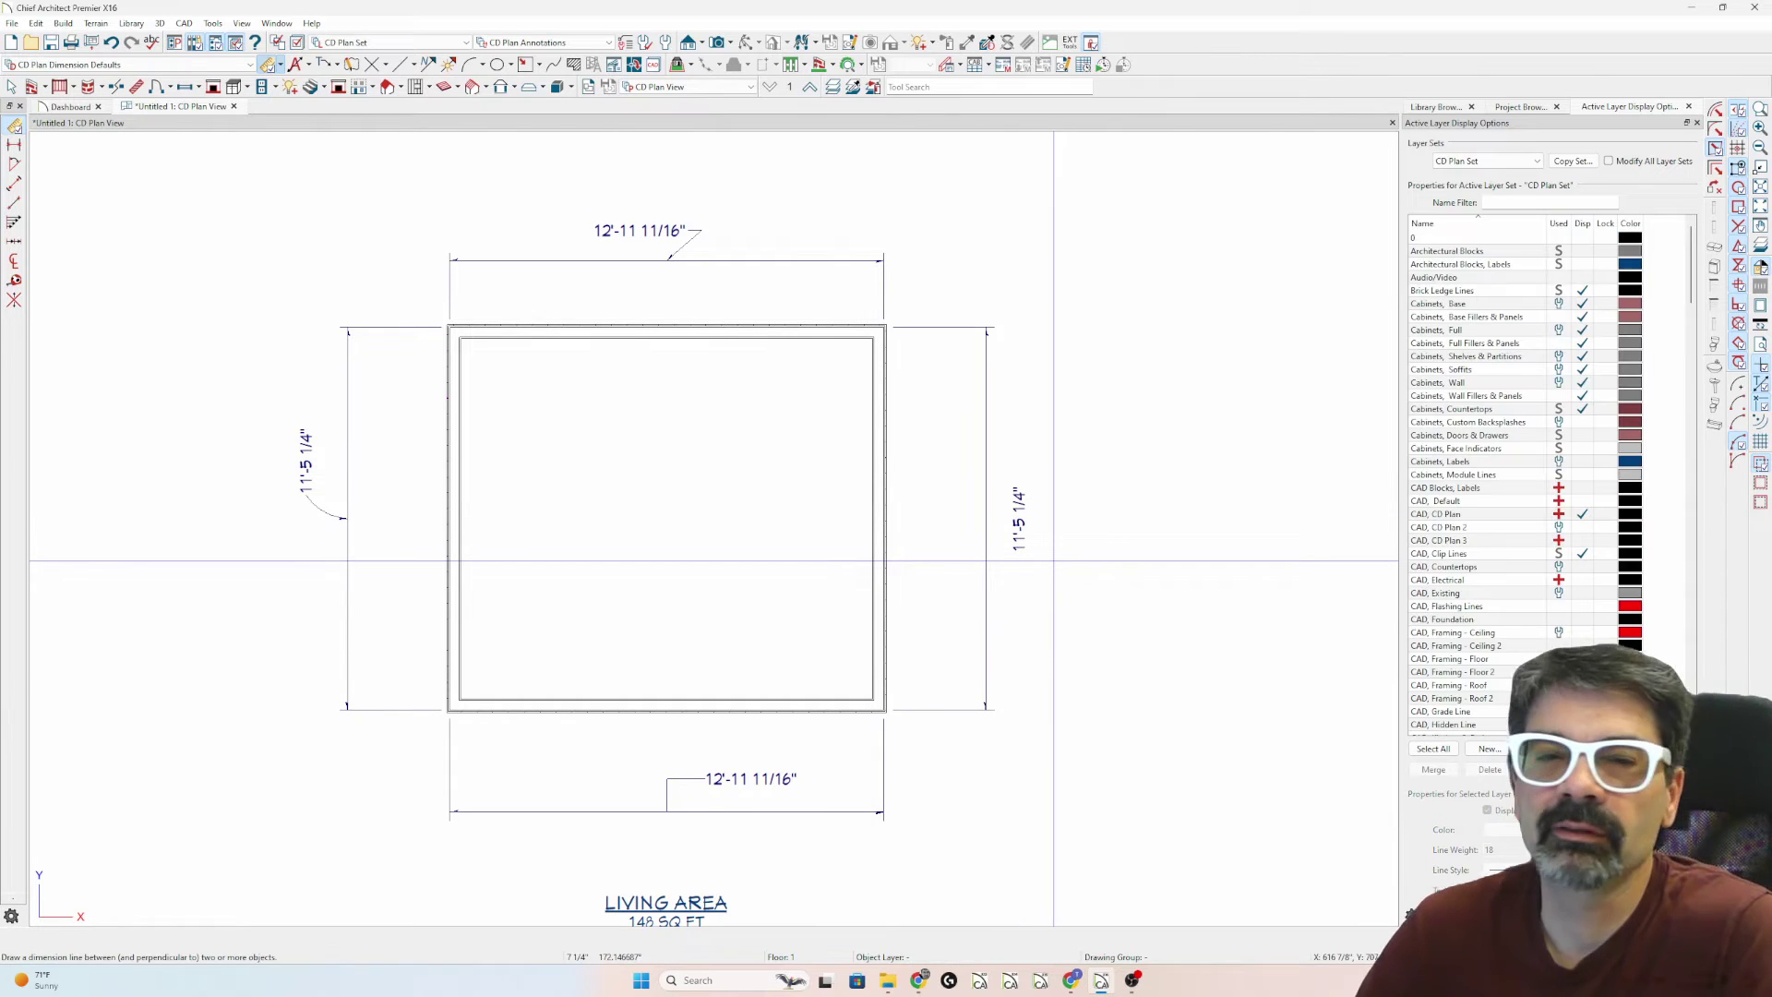
double_click(269, 67)
click(561, 150)
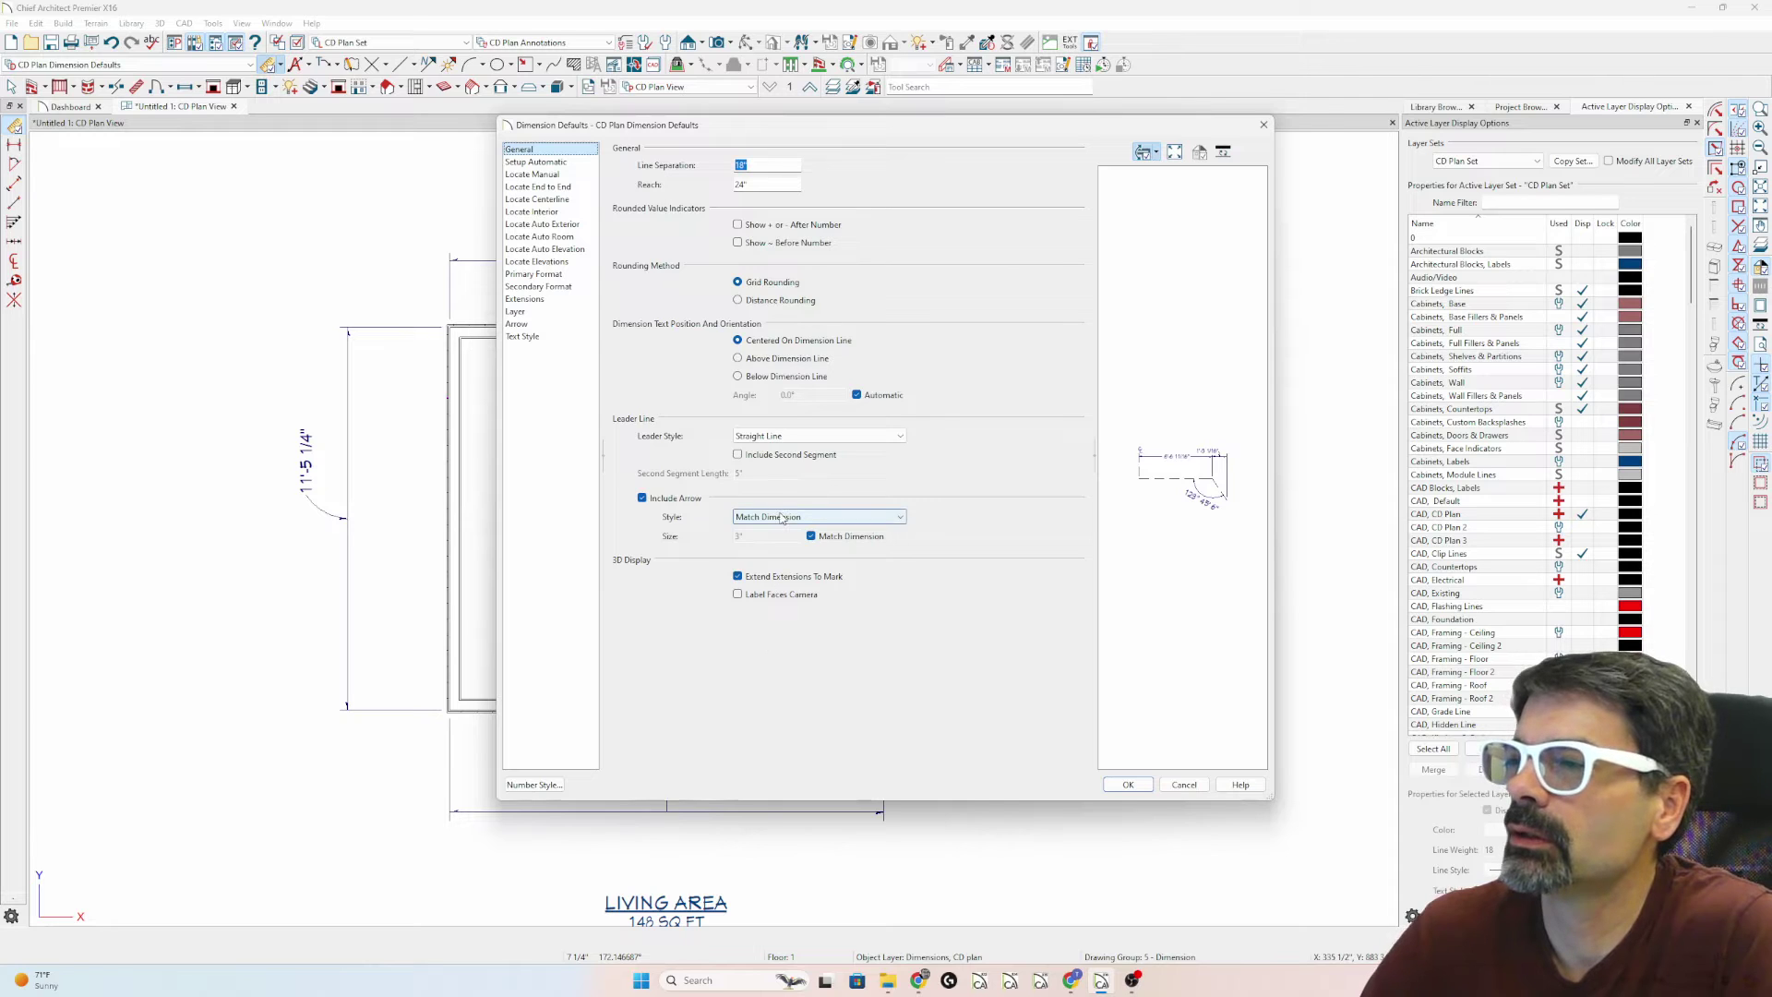
click(797, 435)
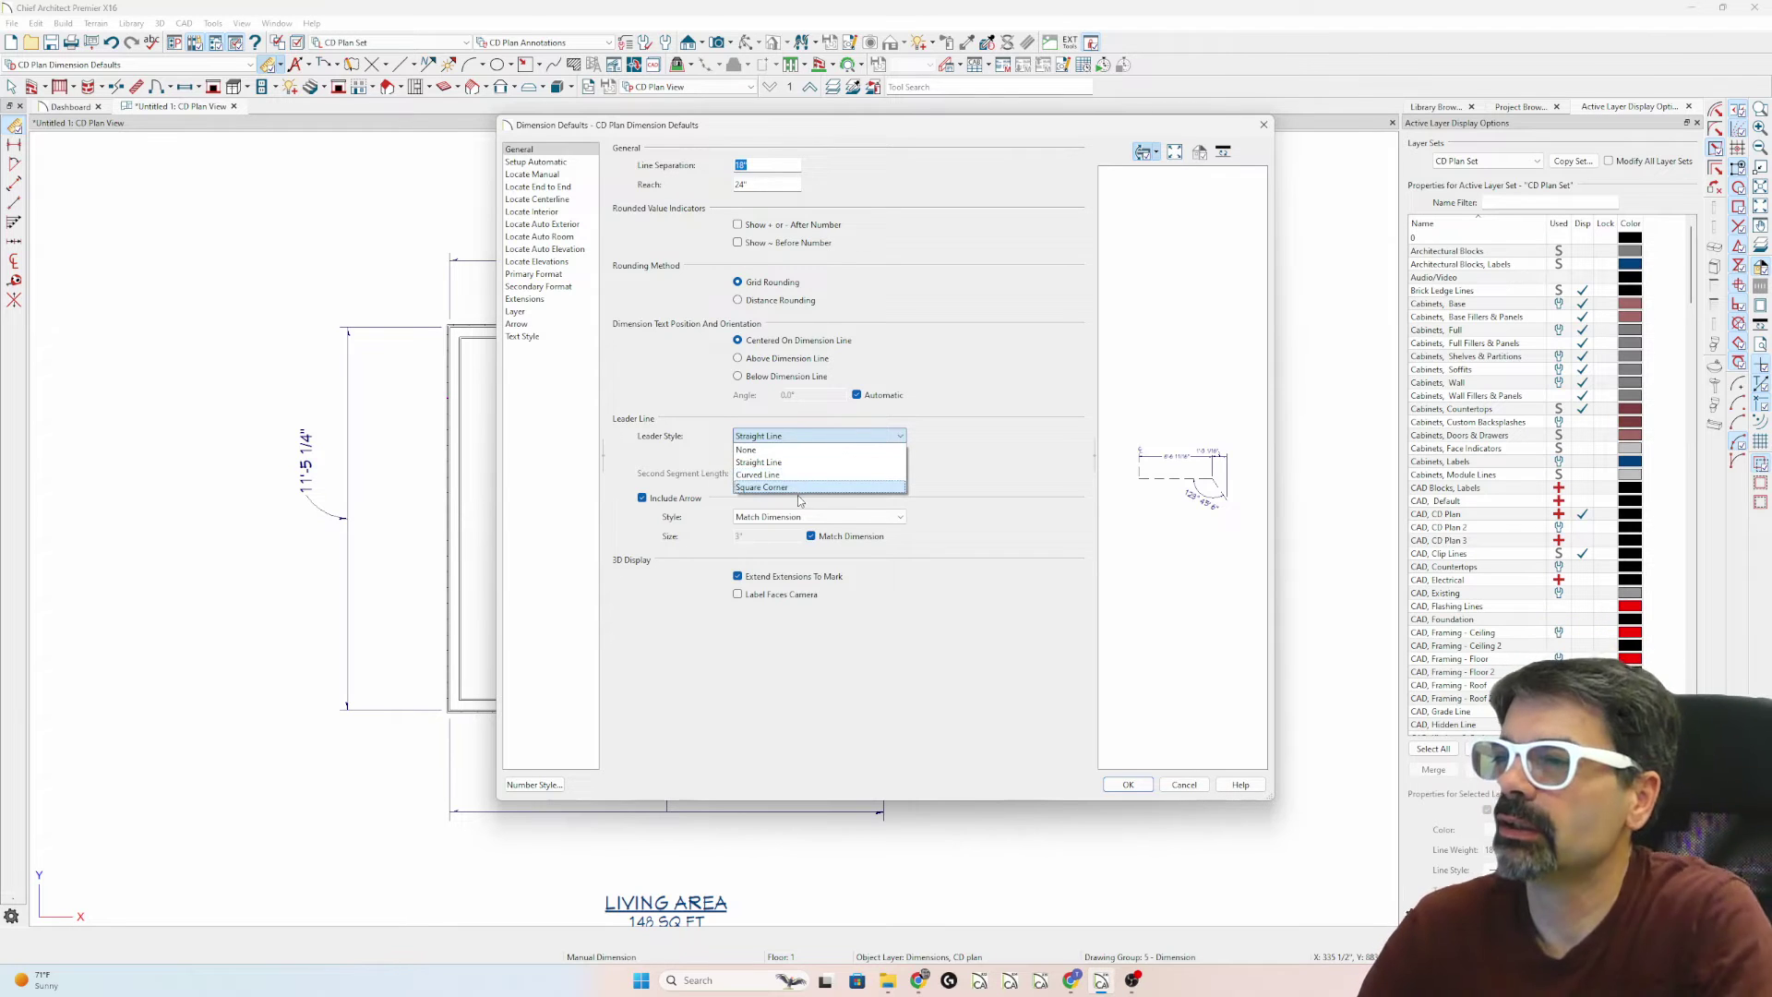
click(801, 460)
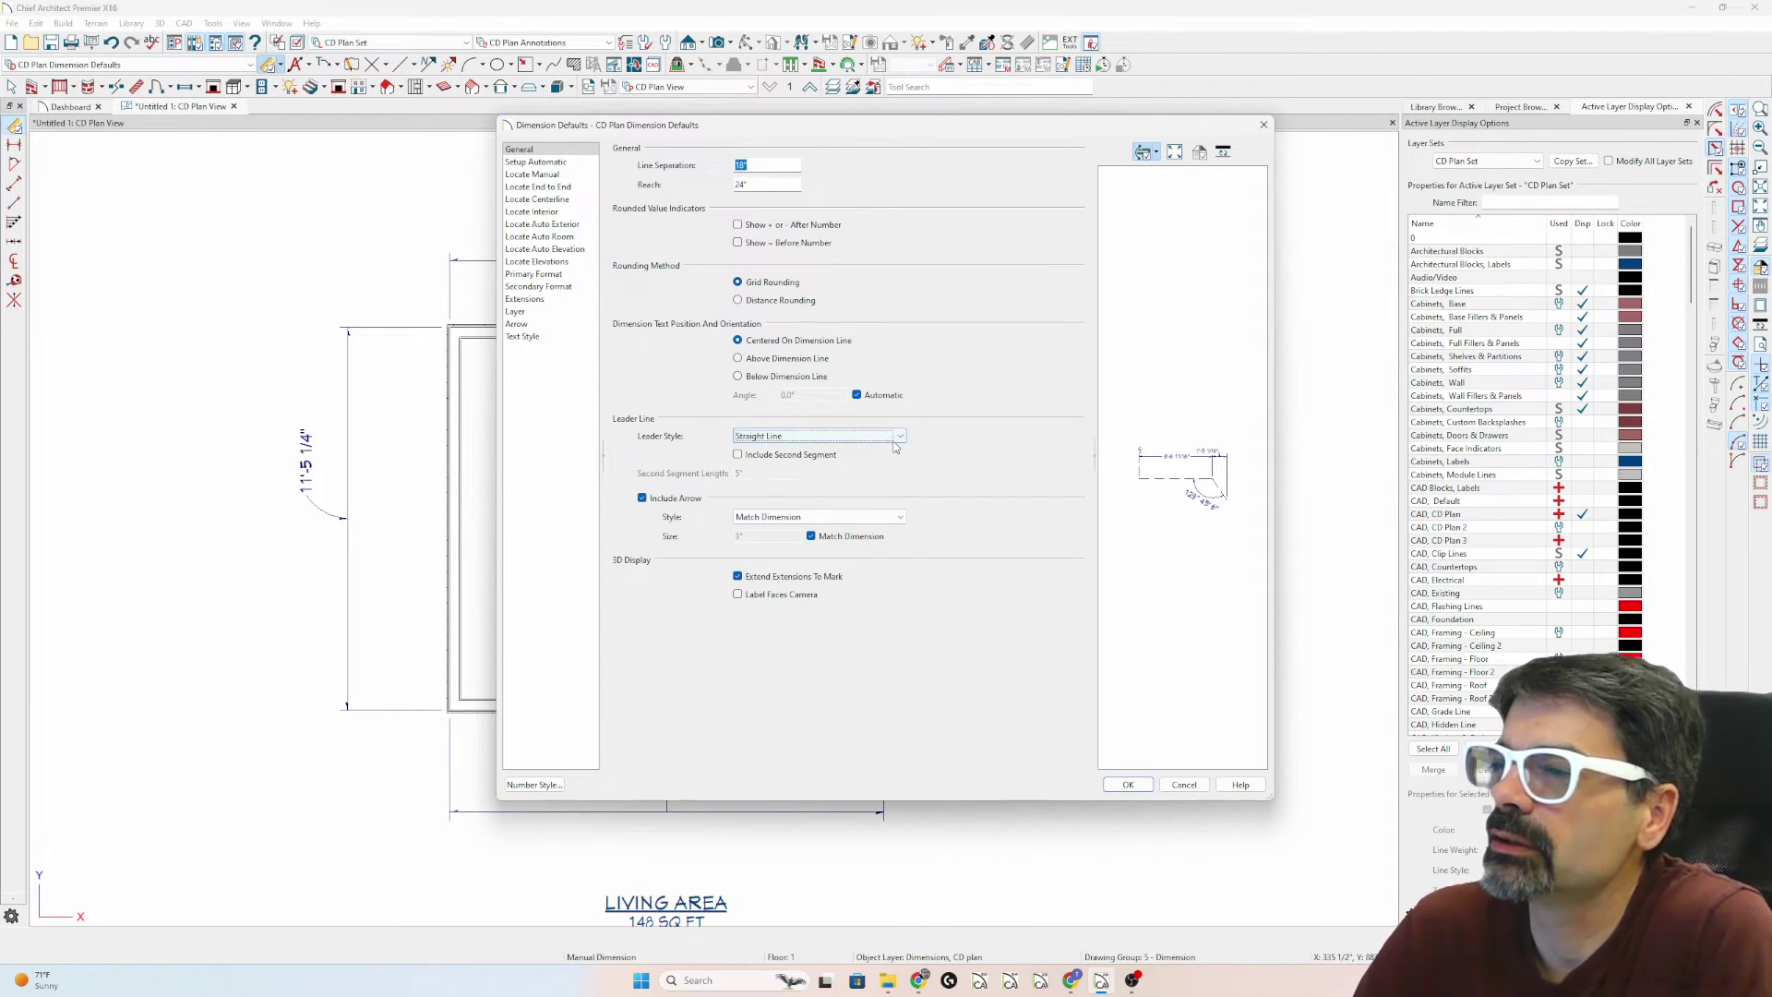
click(801, 436)
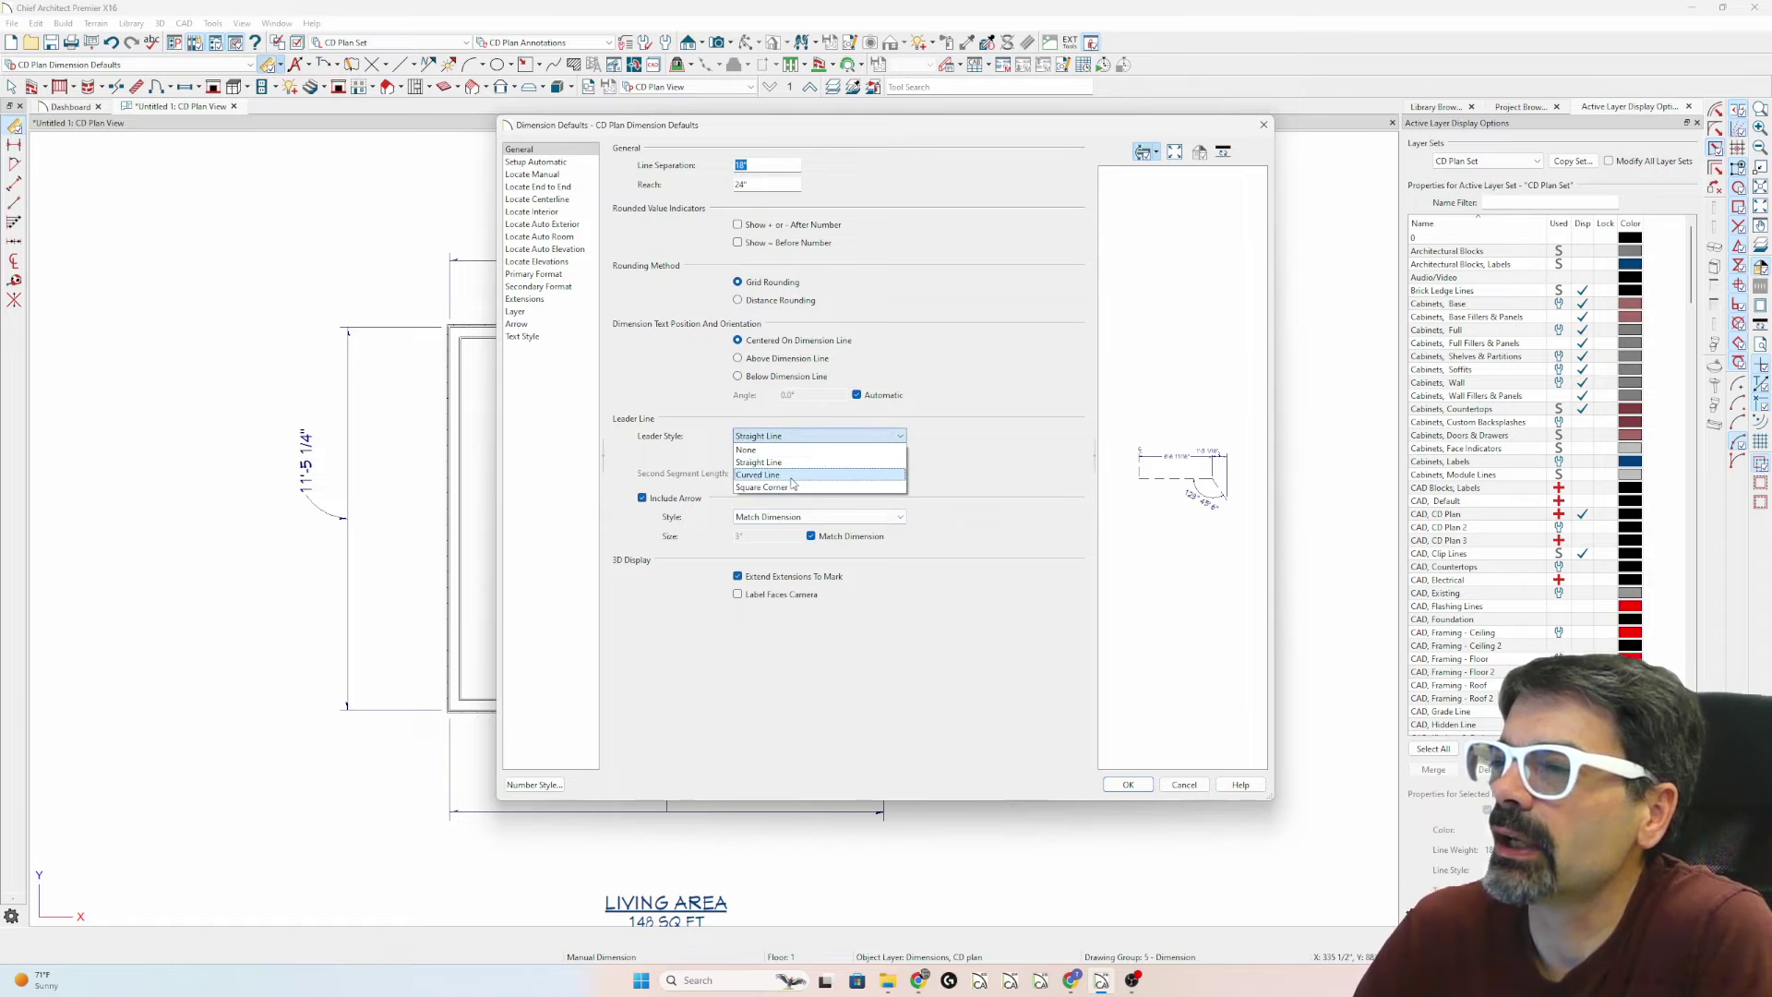
click(792, 462)
click(790, 517)
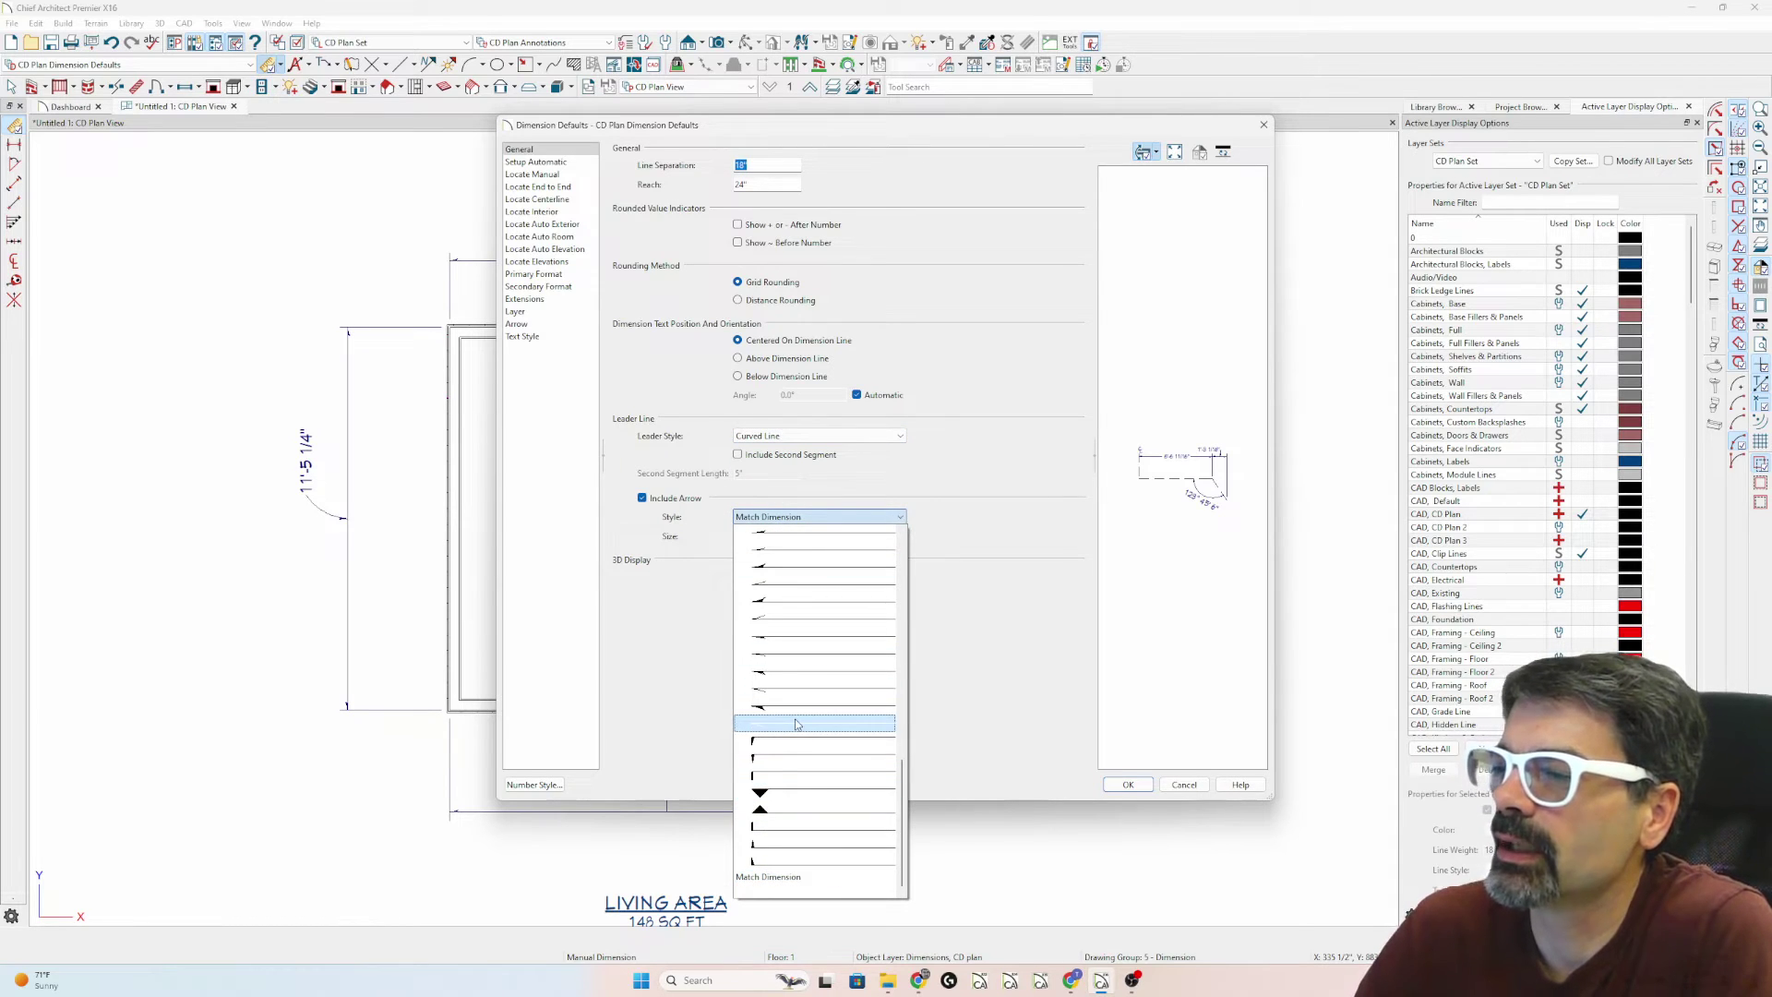
click(818, 809)
click(1127, 784)
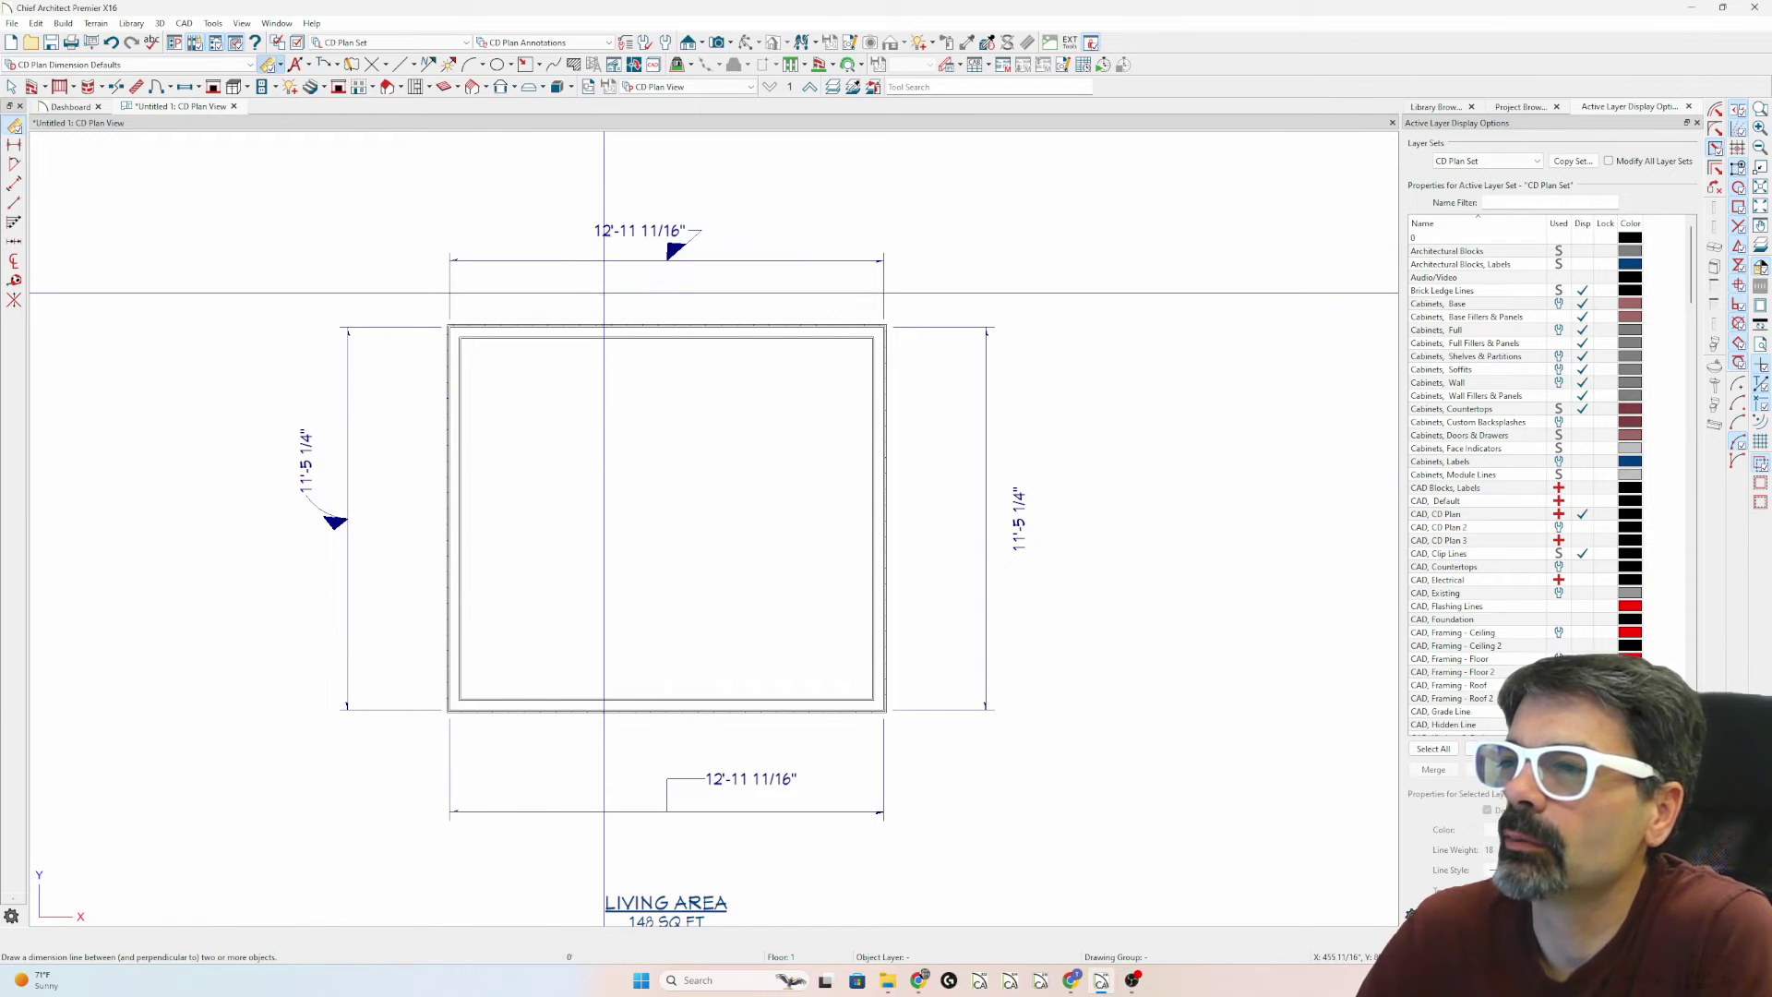
- Set the top dimension's arrow style to square end markers
double_click(600, 267)
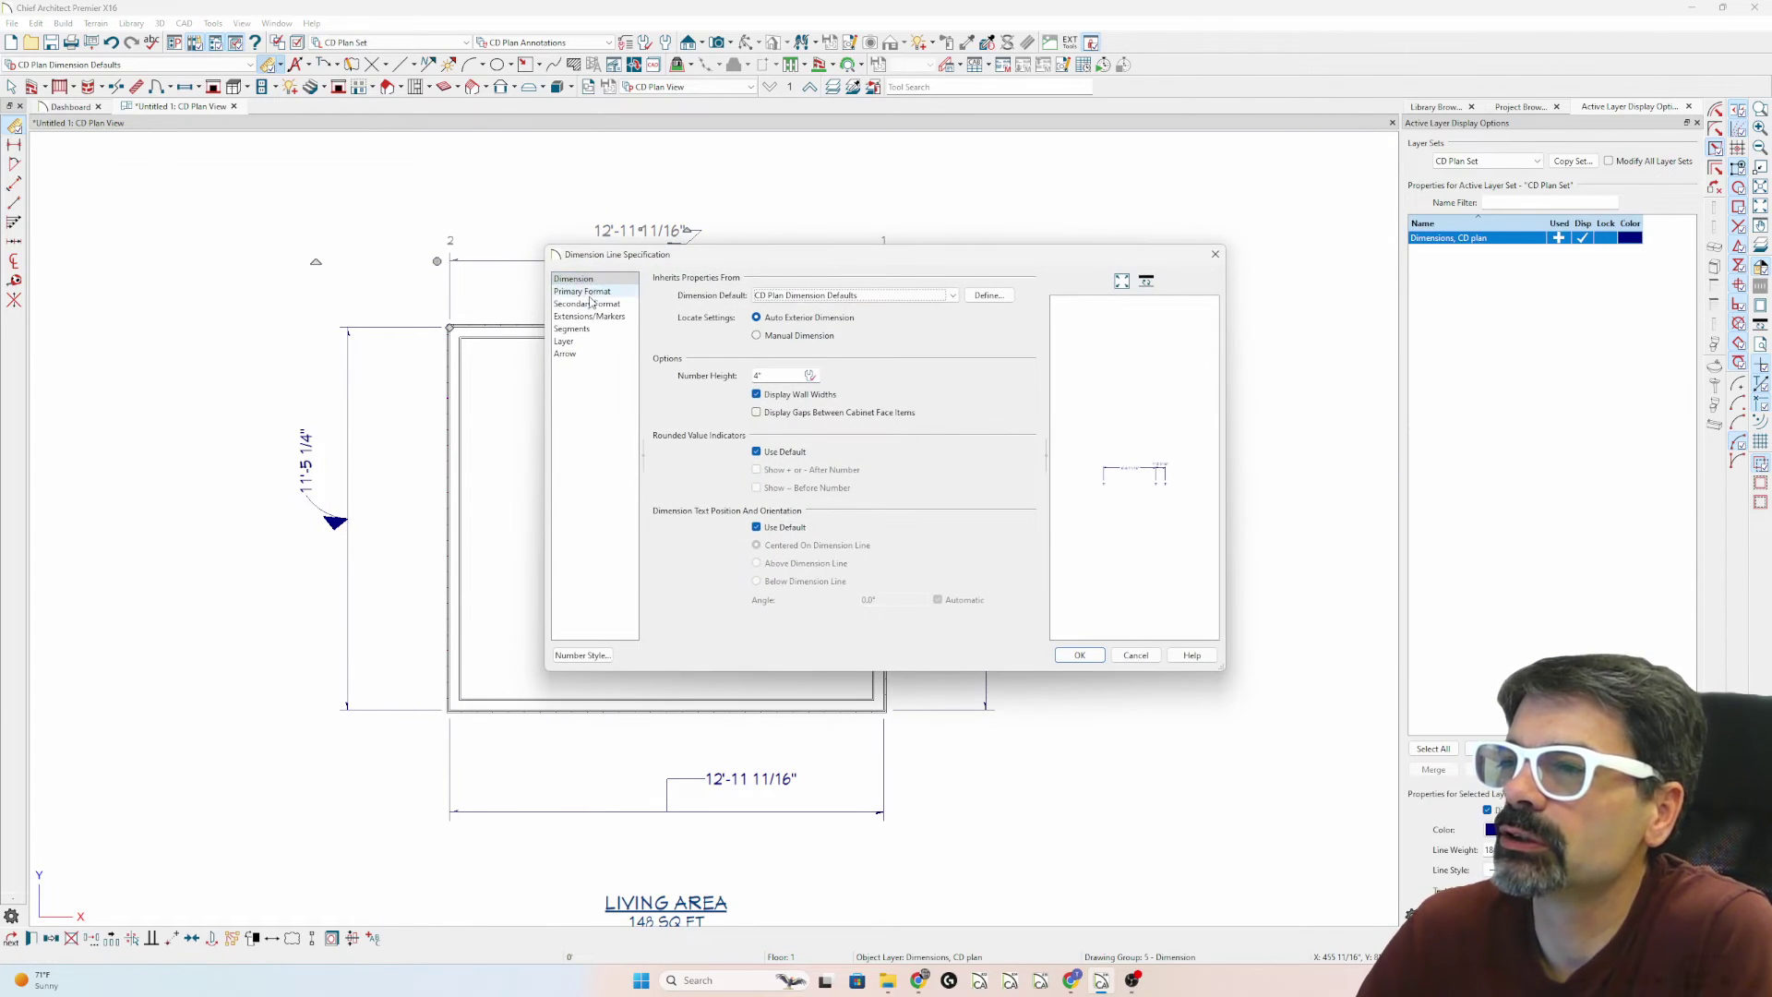
click(572, 329)
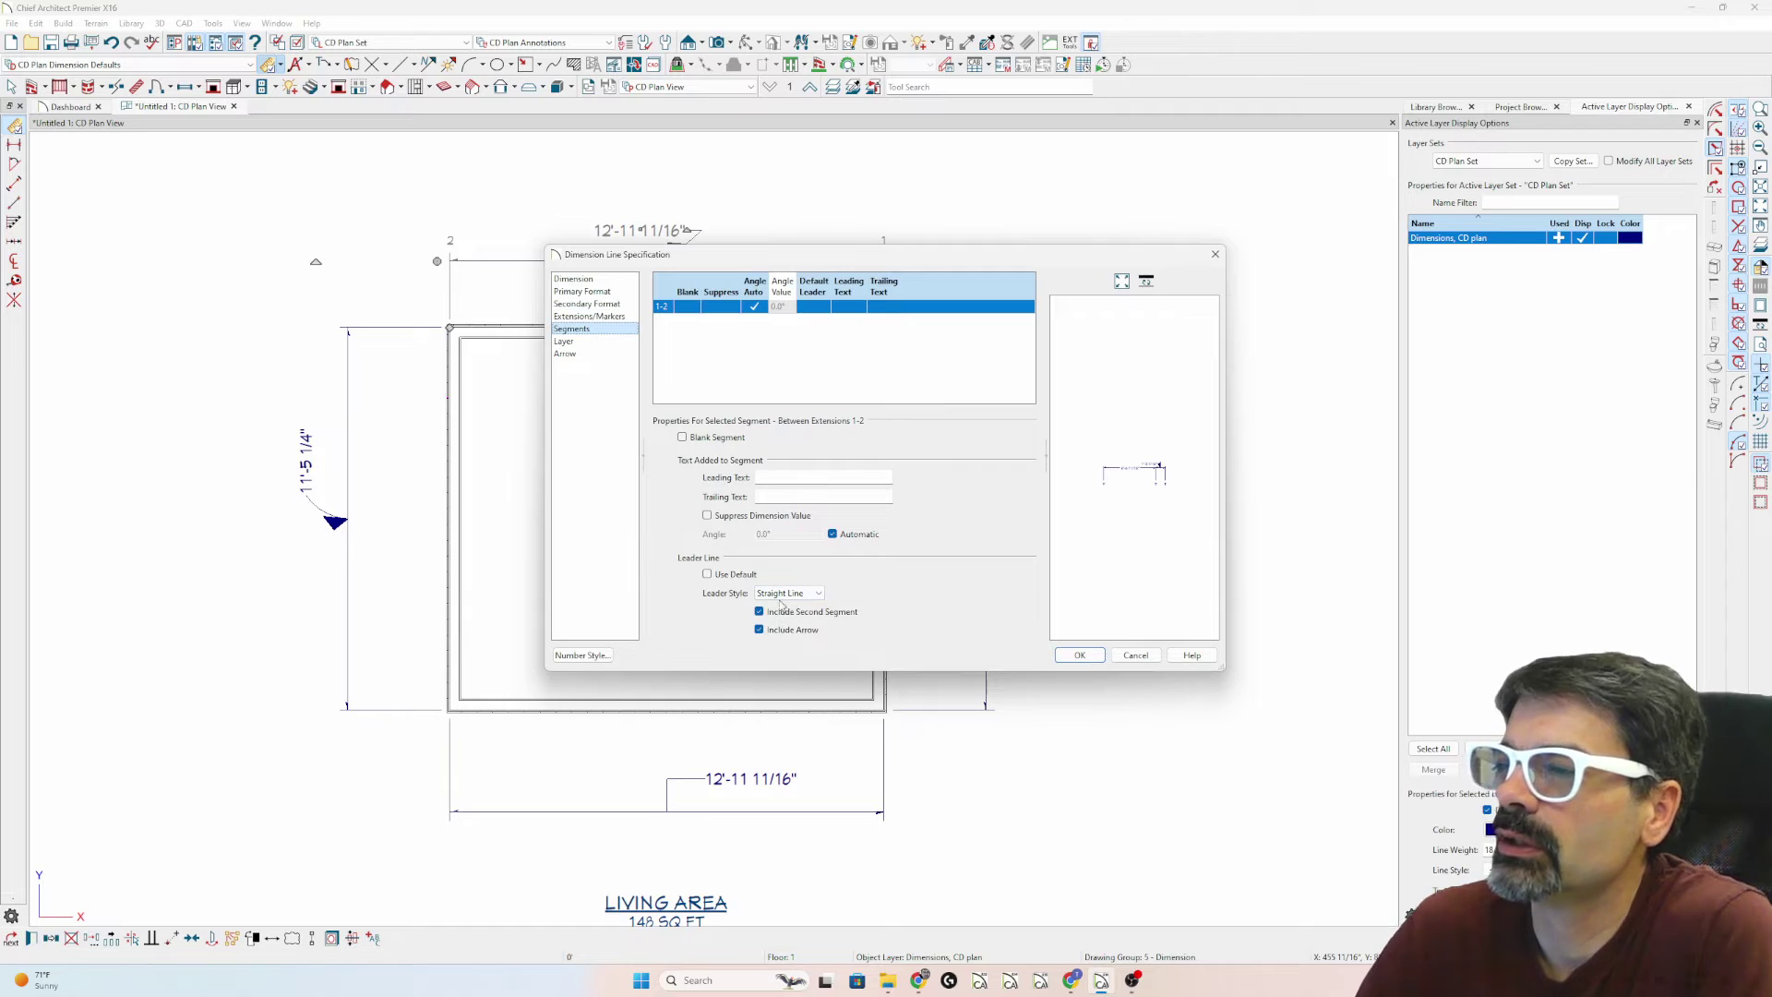
click(596, 341)
click(609, 353)
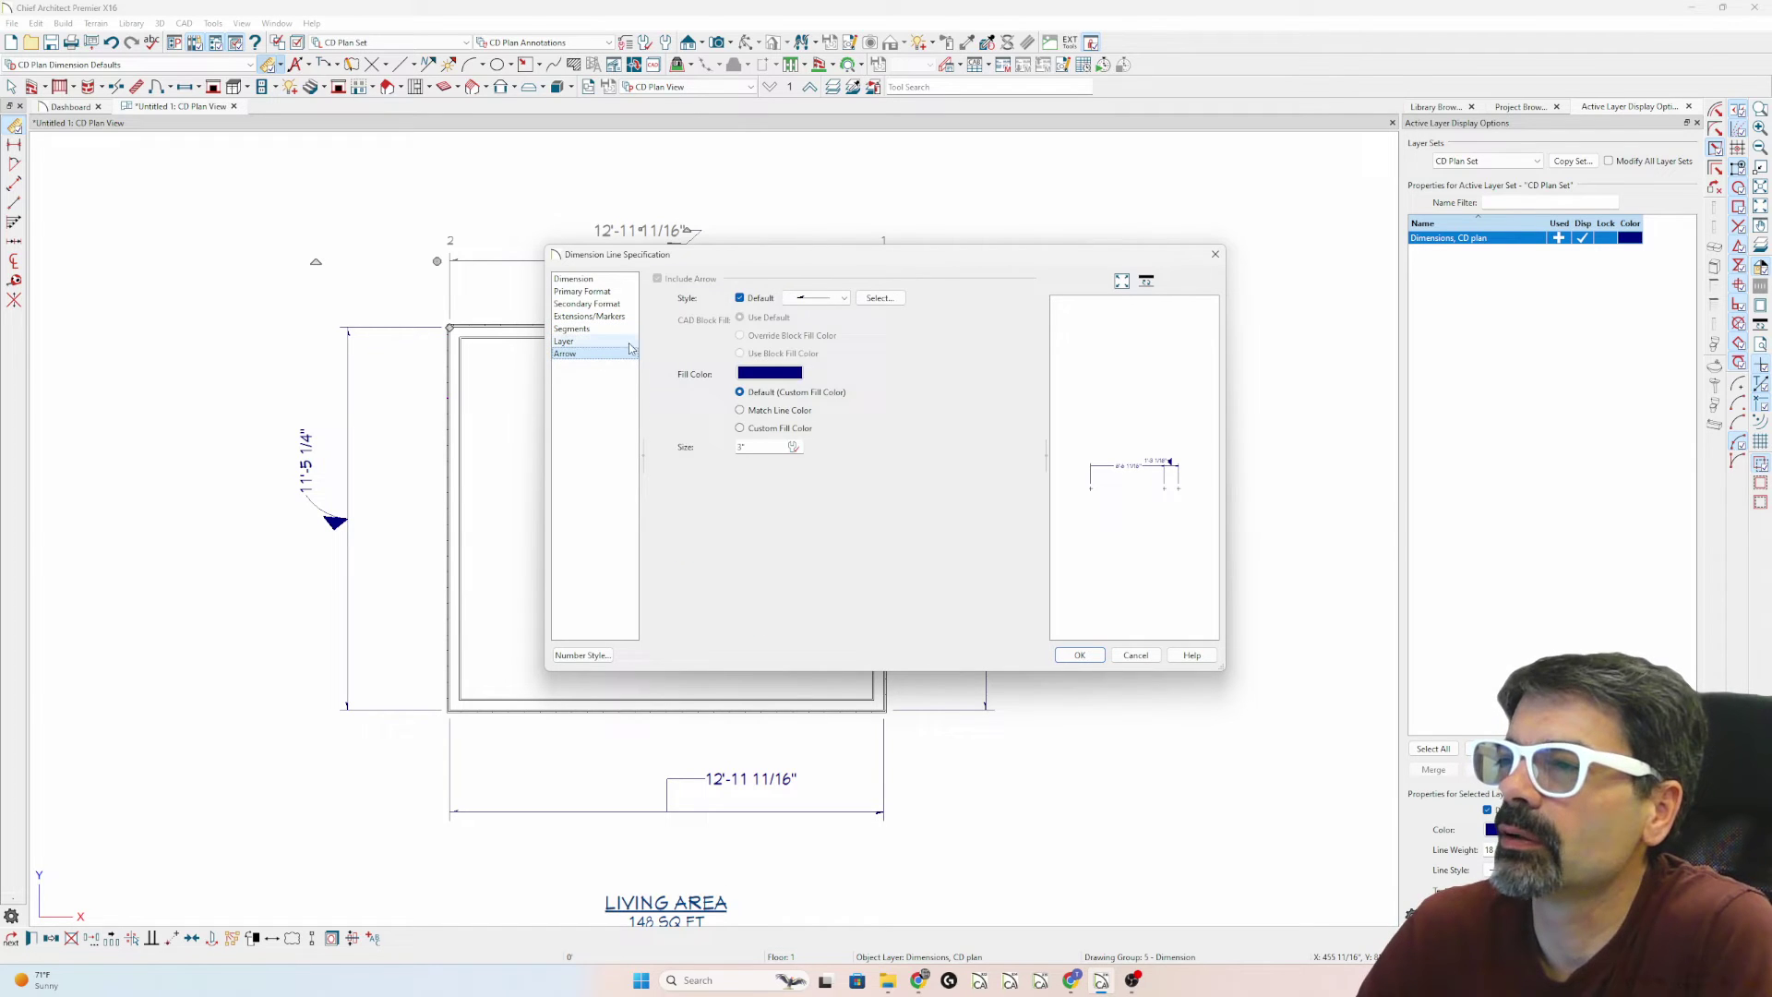
click(826, 298)
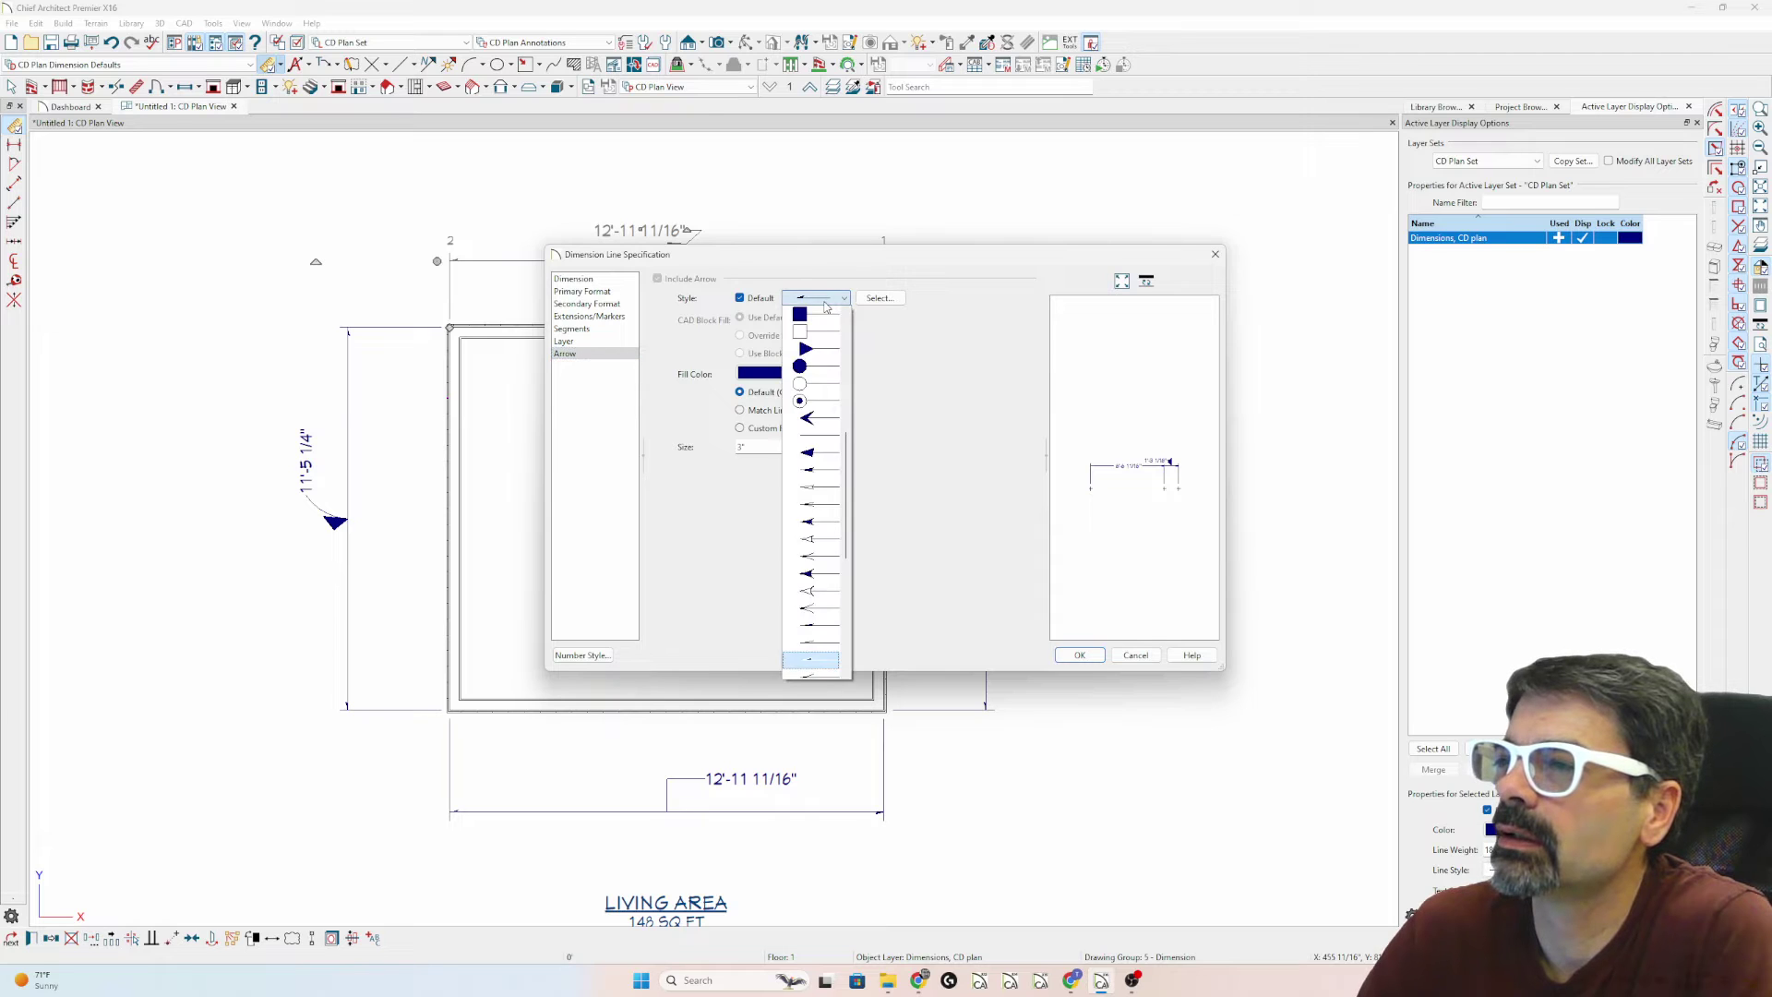
click(817, 331)
key(Return)
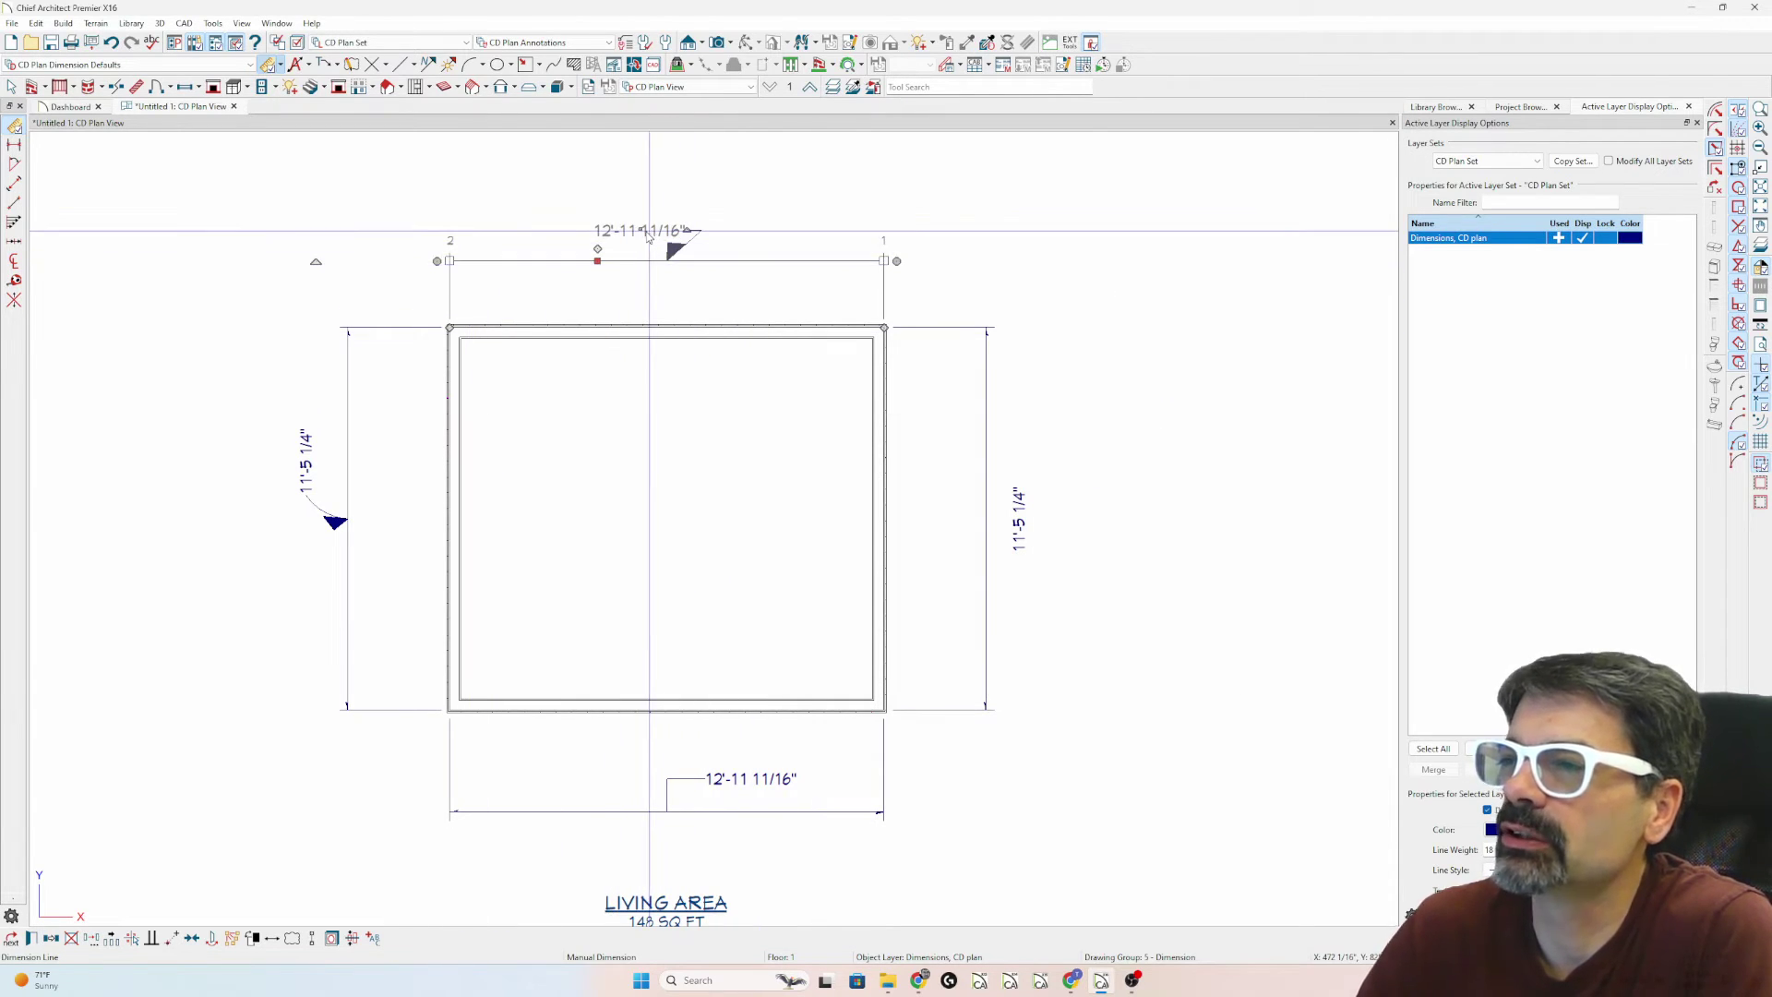
click(266, 64)
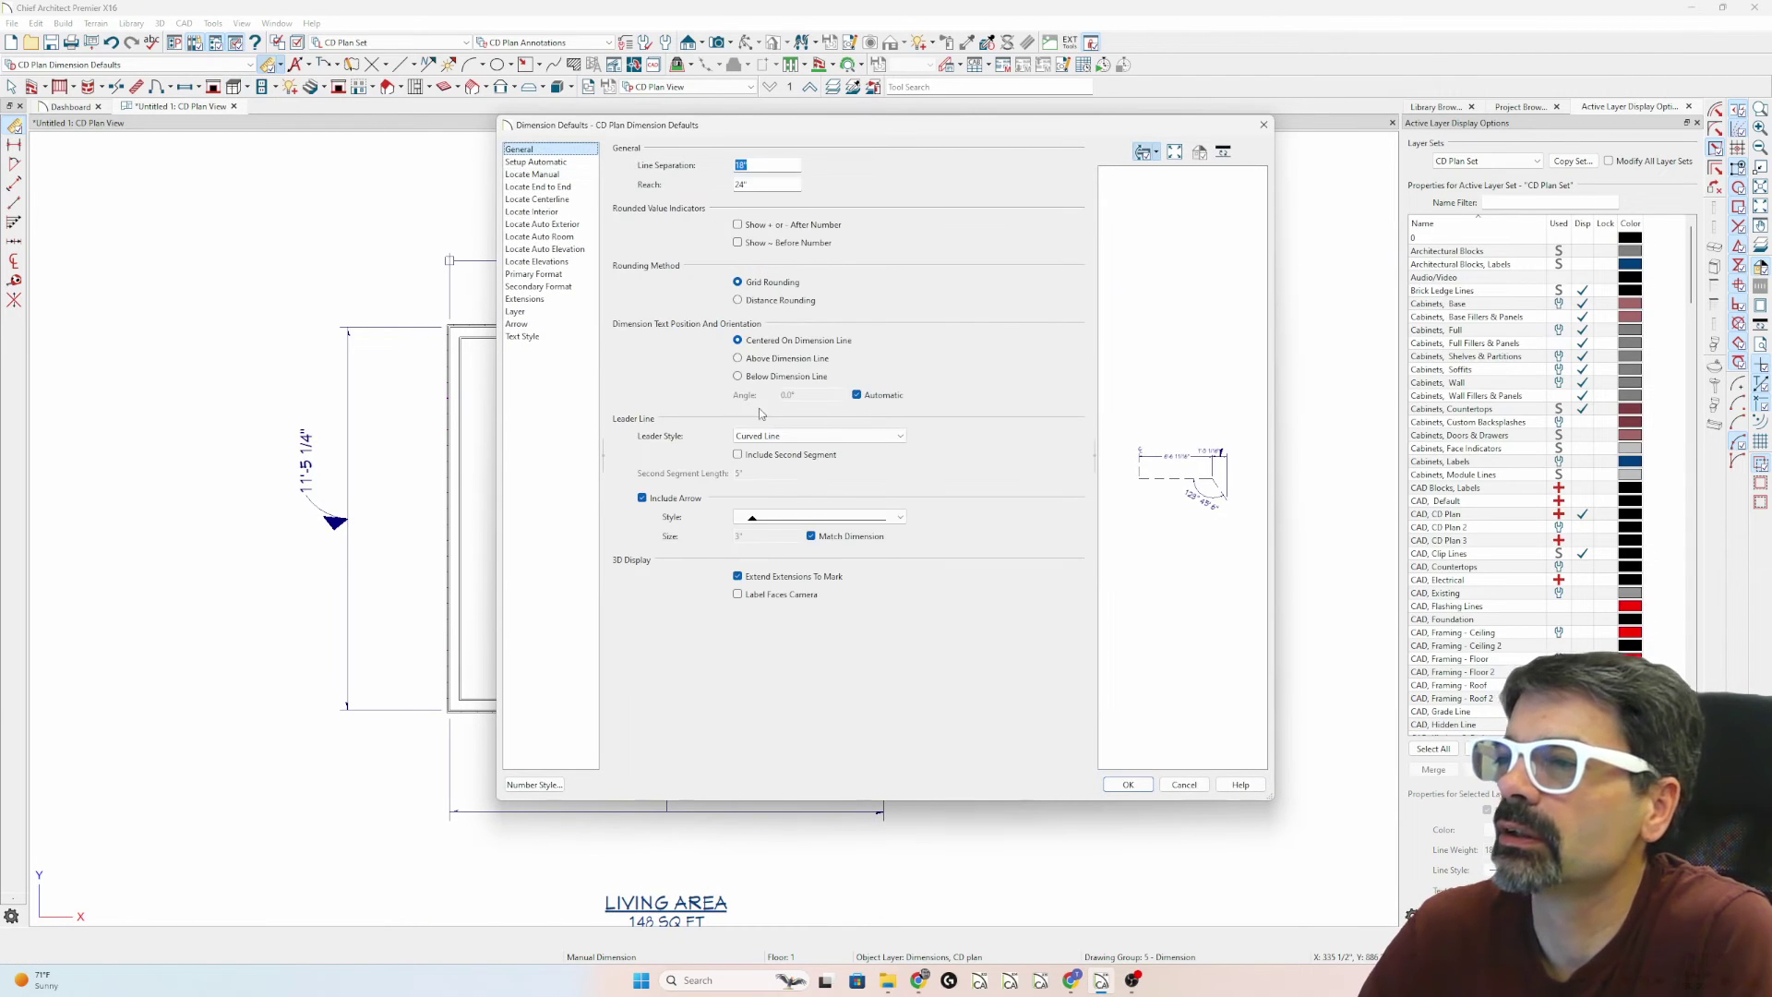
- Change the default Leader Line arrow style to Match Dimension and apply
click(809, 519)
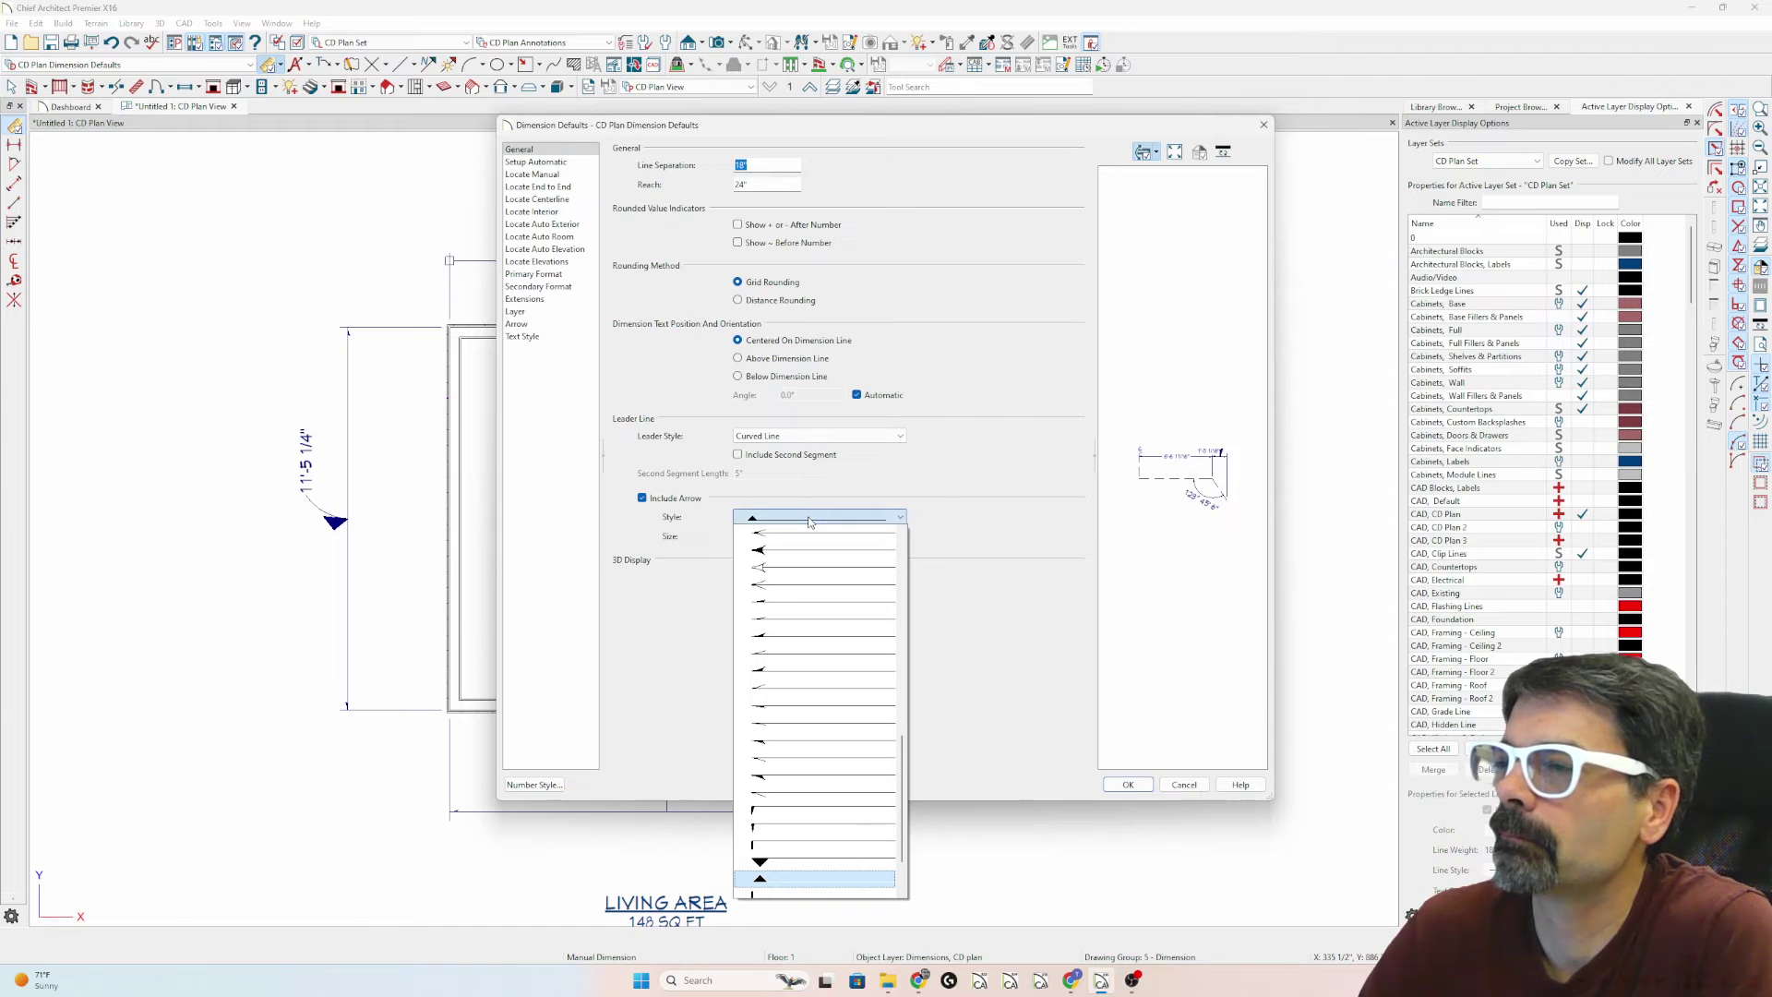
click(797, 514)
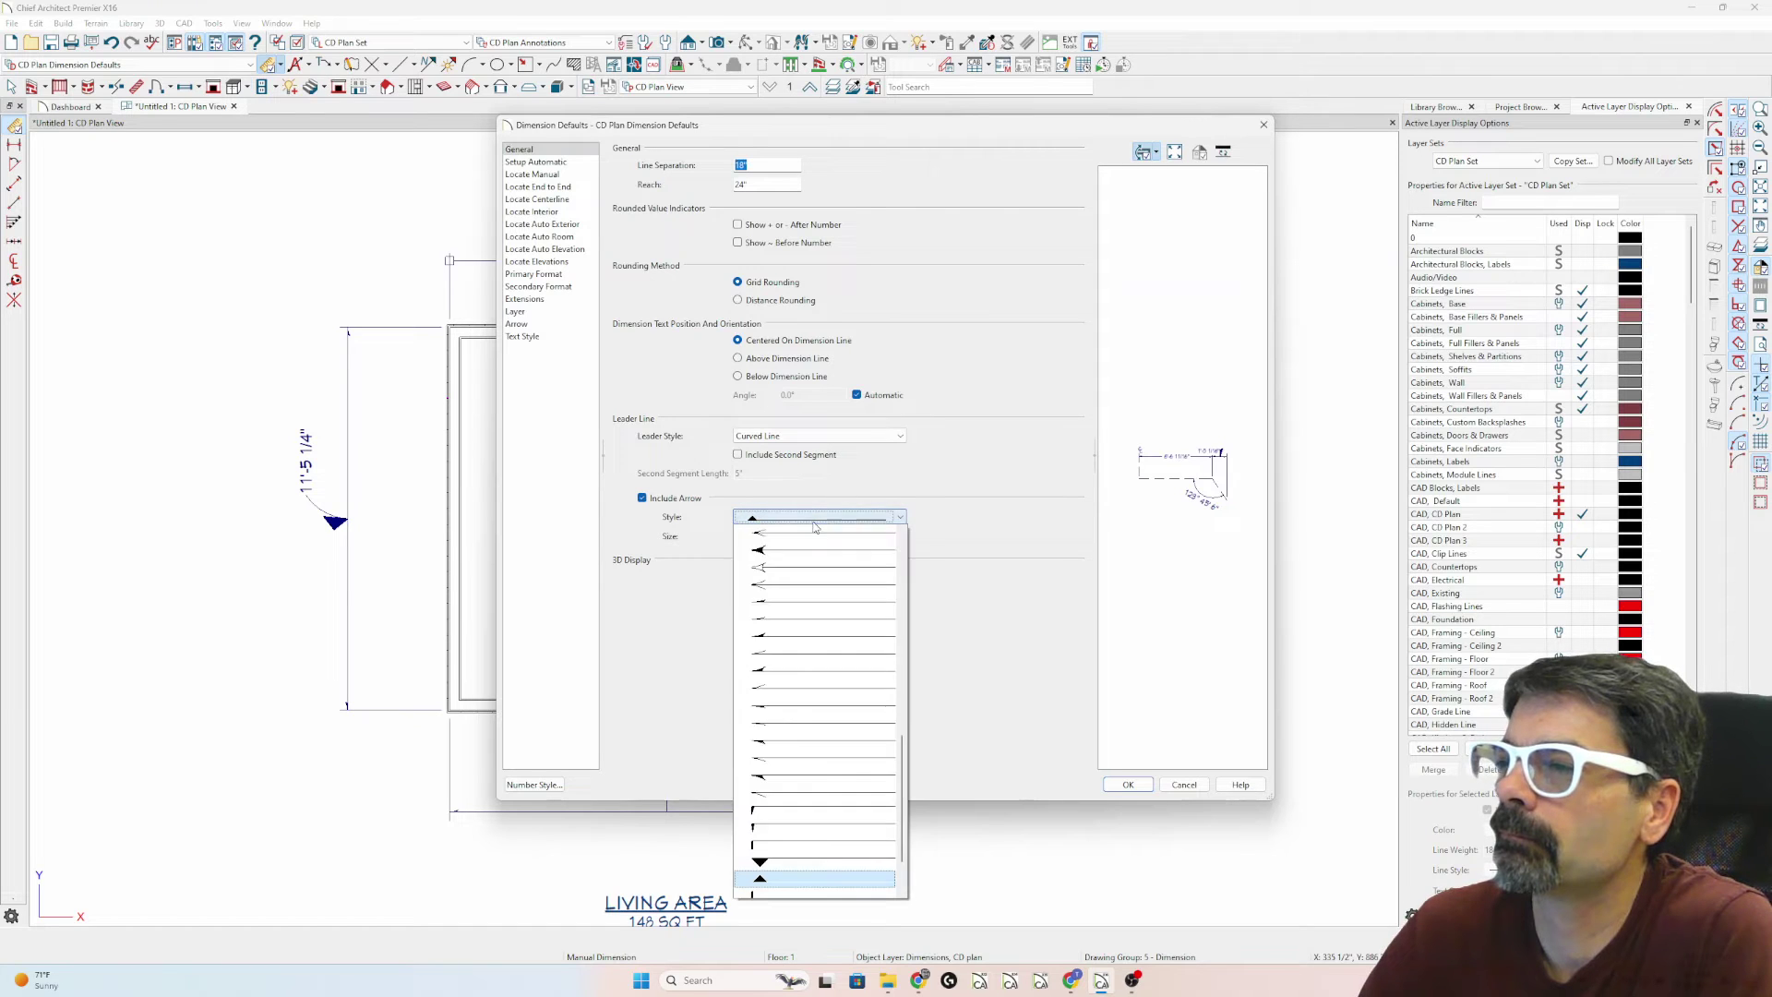
scroll(807, 554, up, 10)
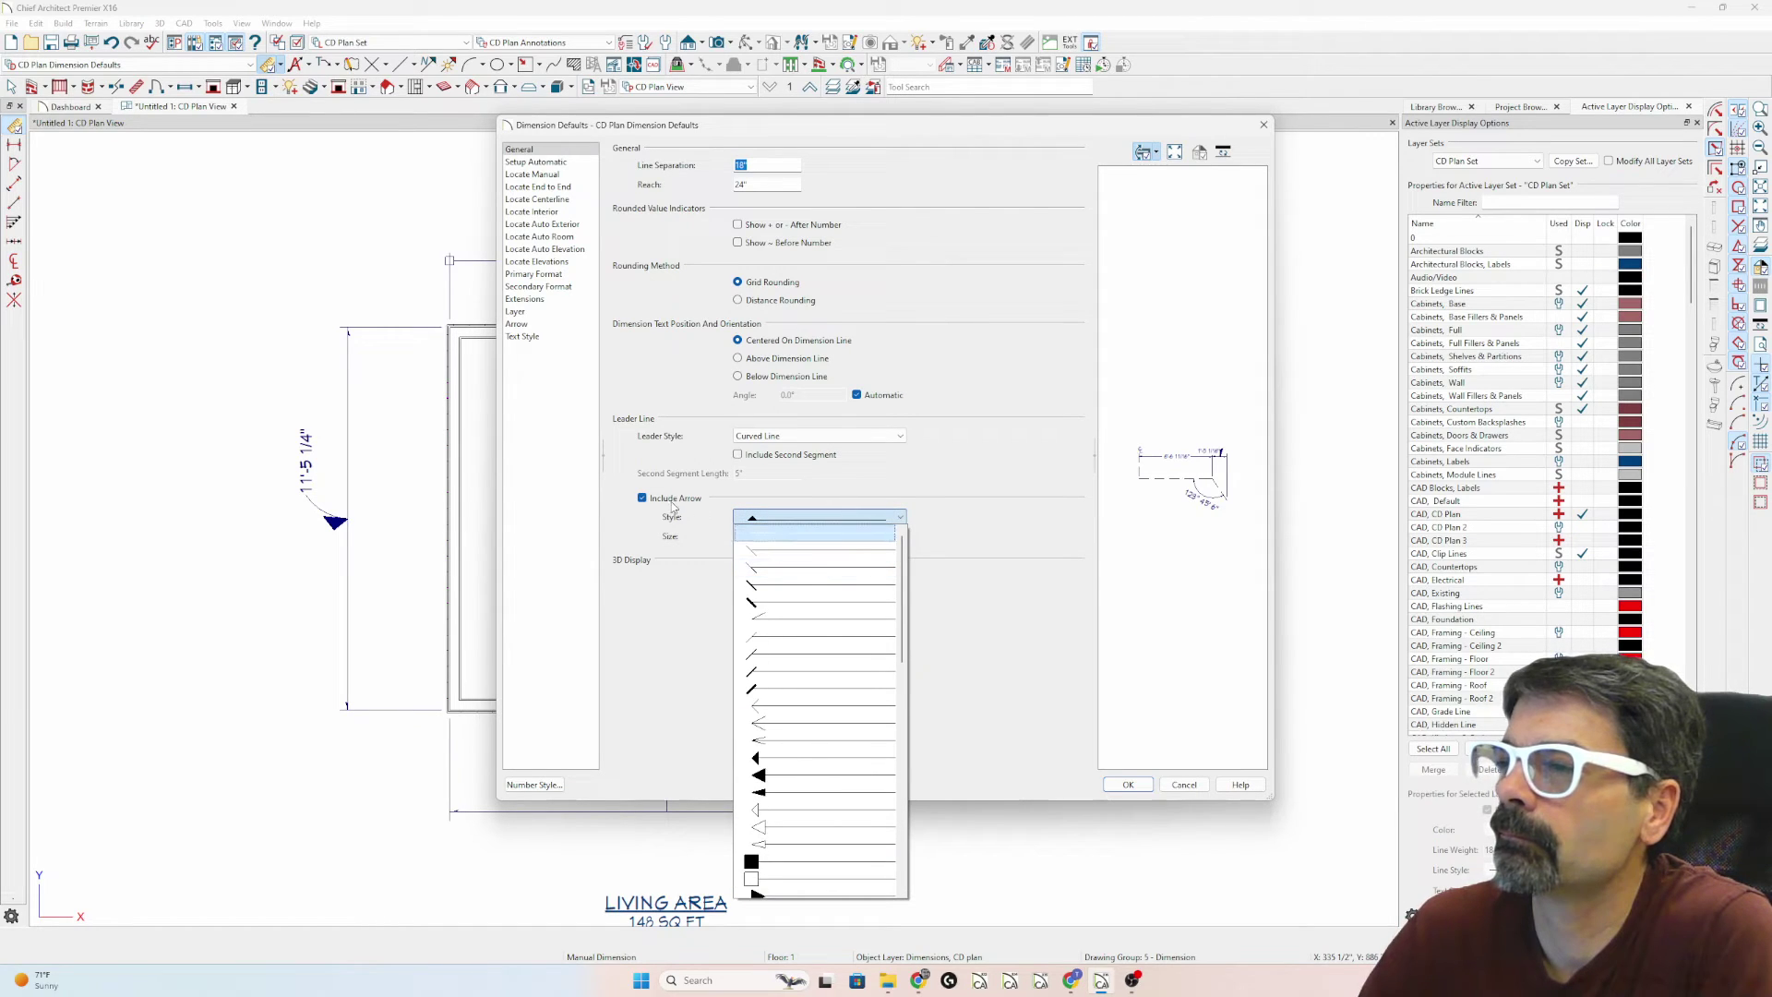
scroll(785, 784, down, 10)
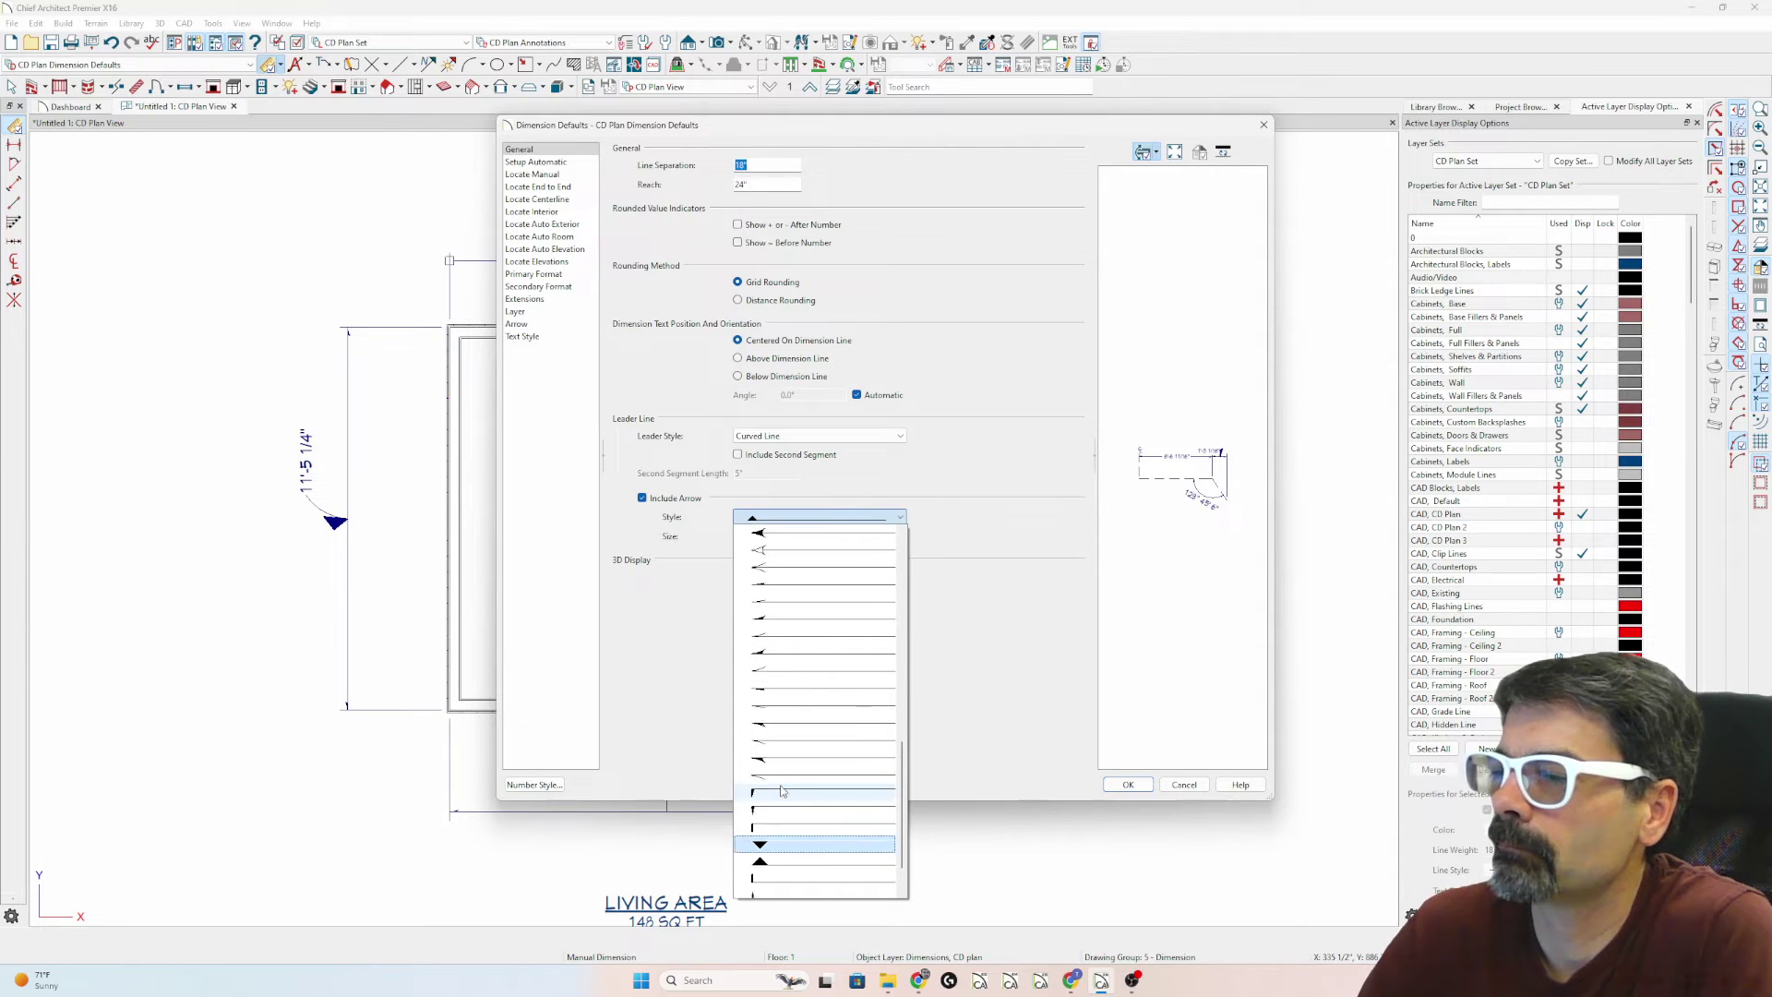
click(780, 879)
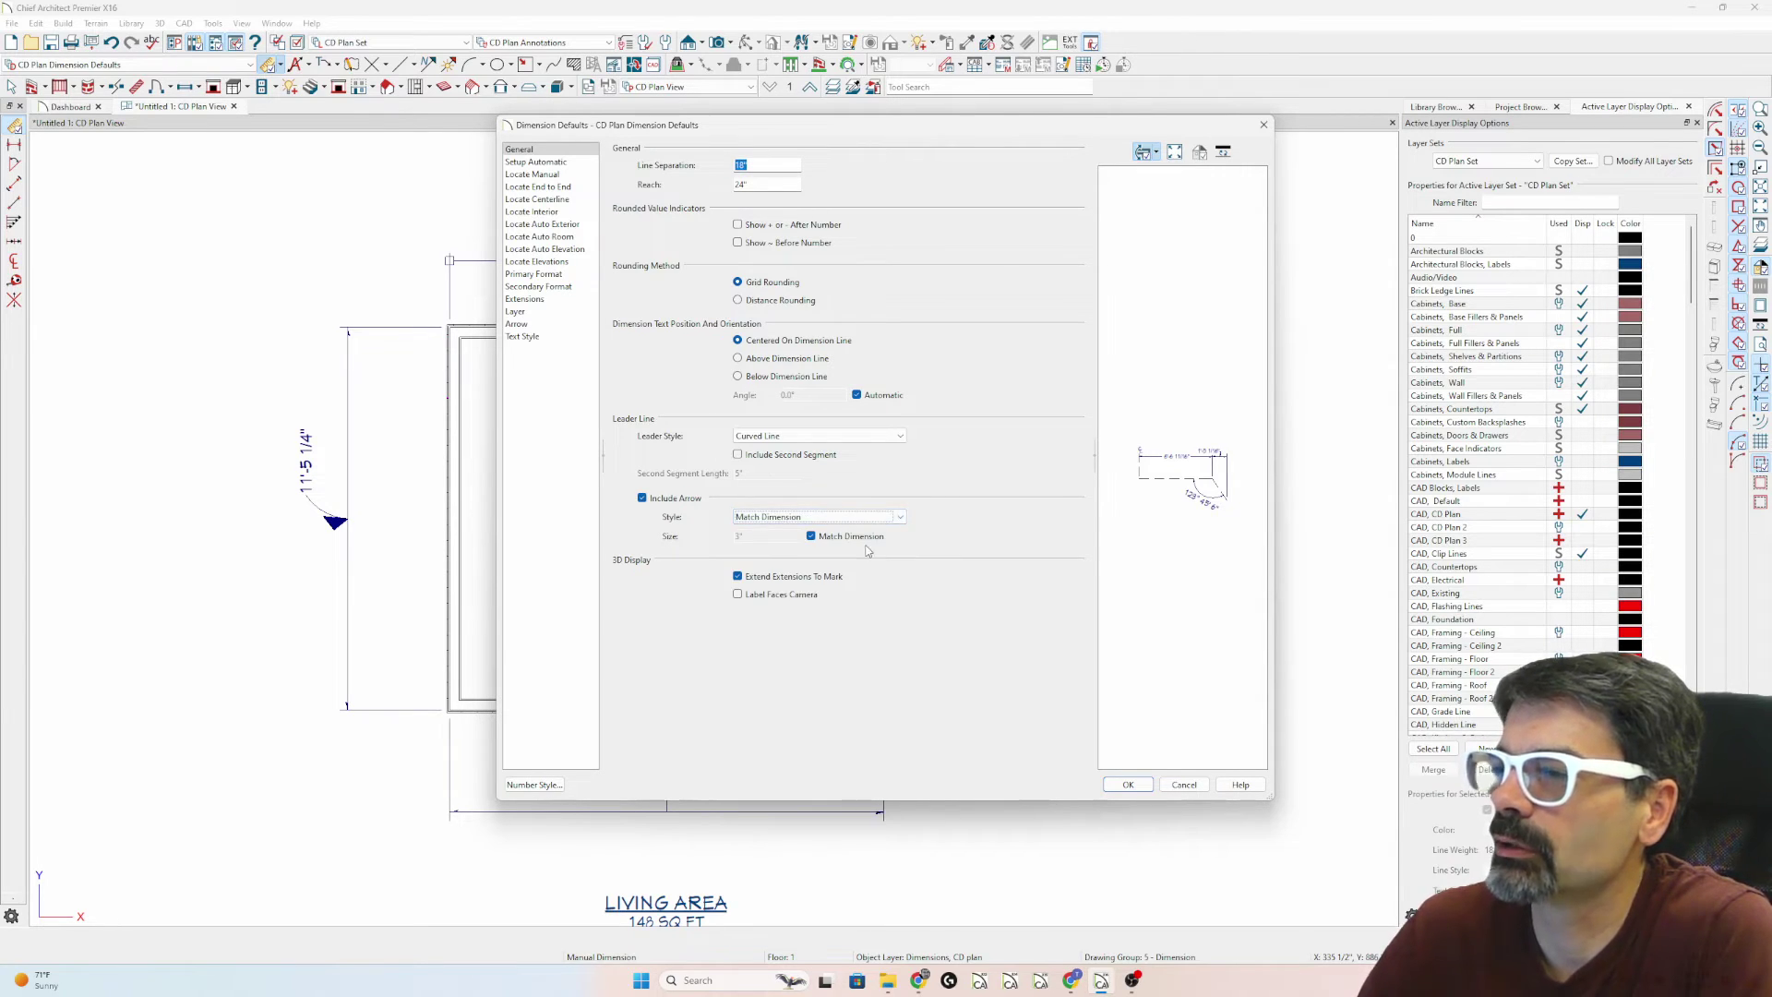
click(870, 515)
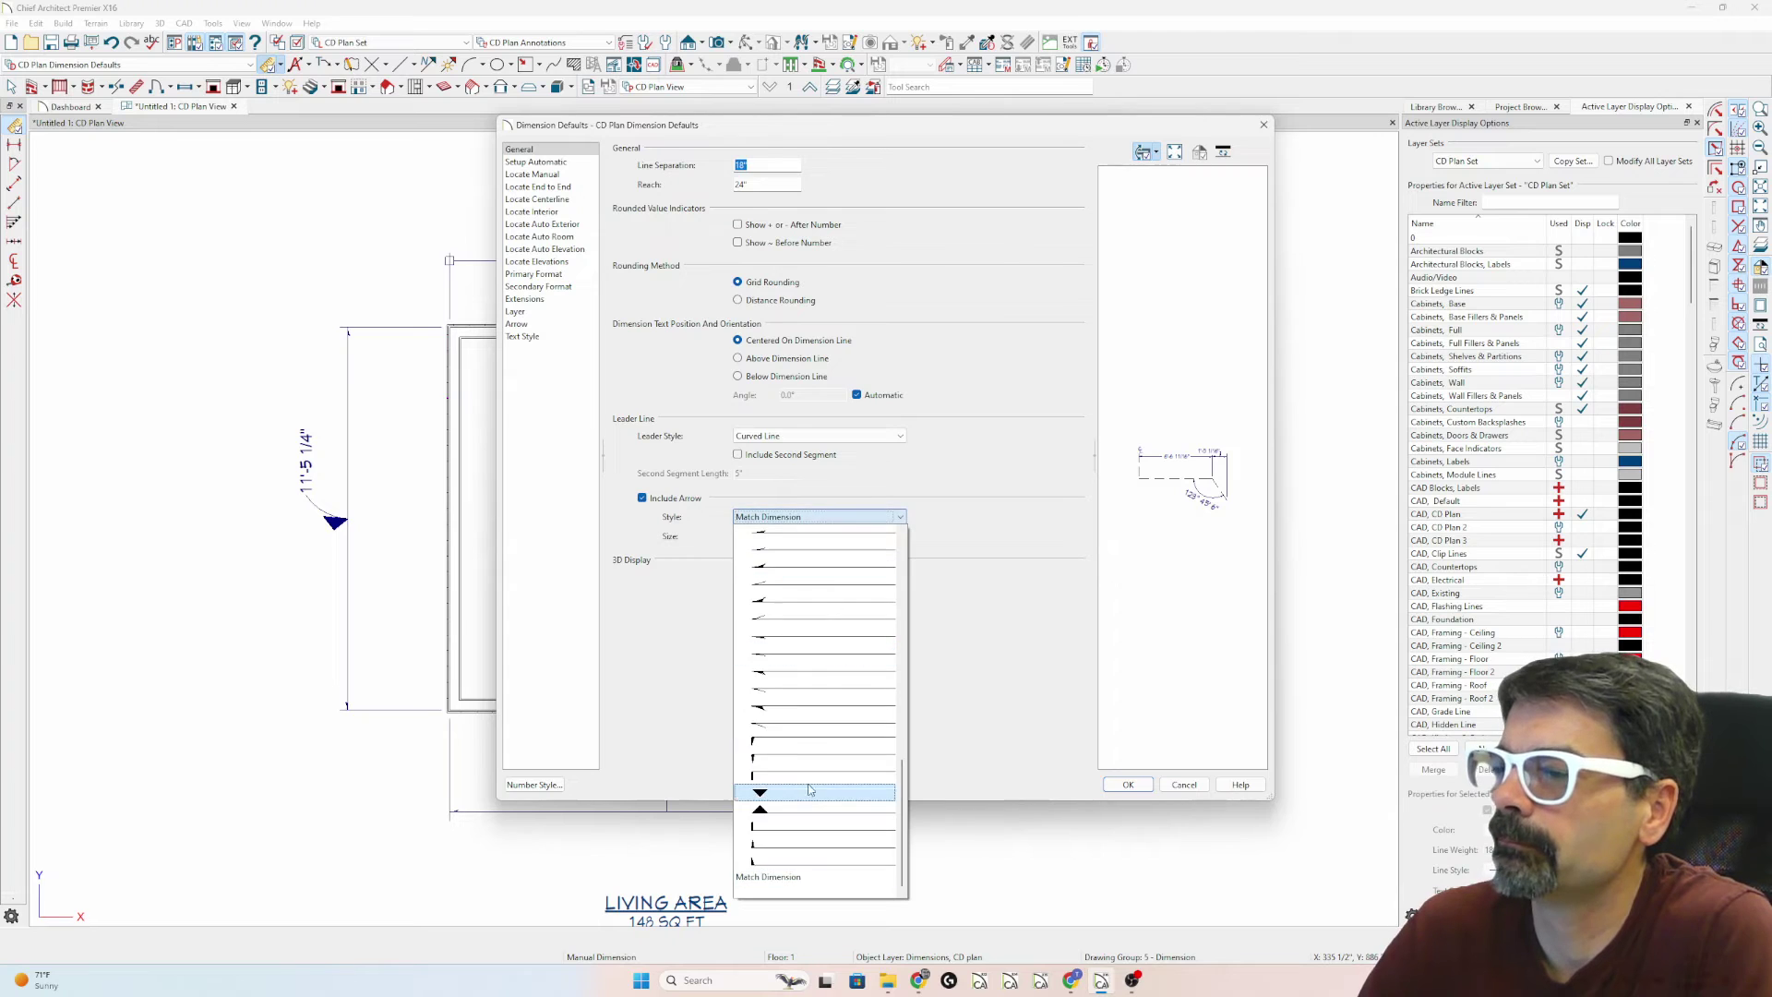
click(824, 880)
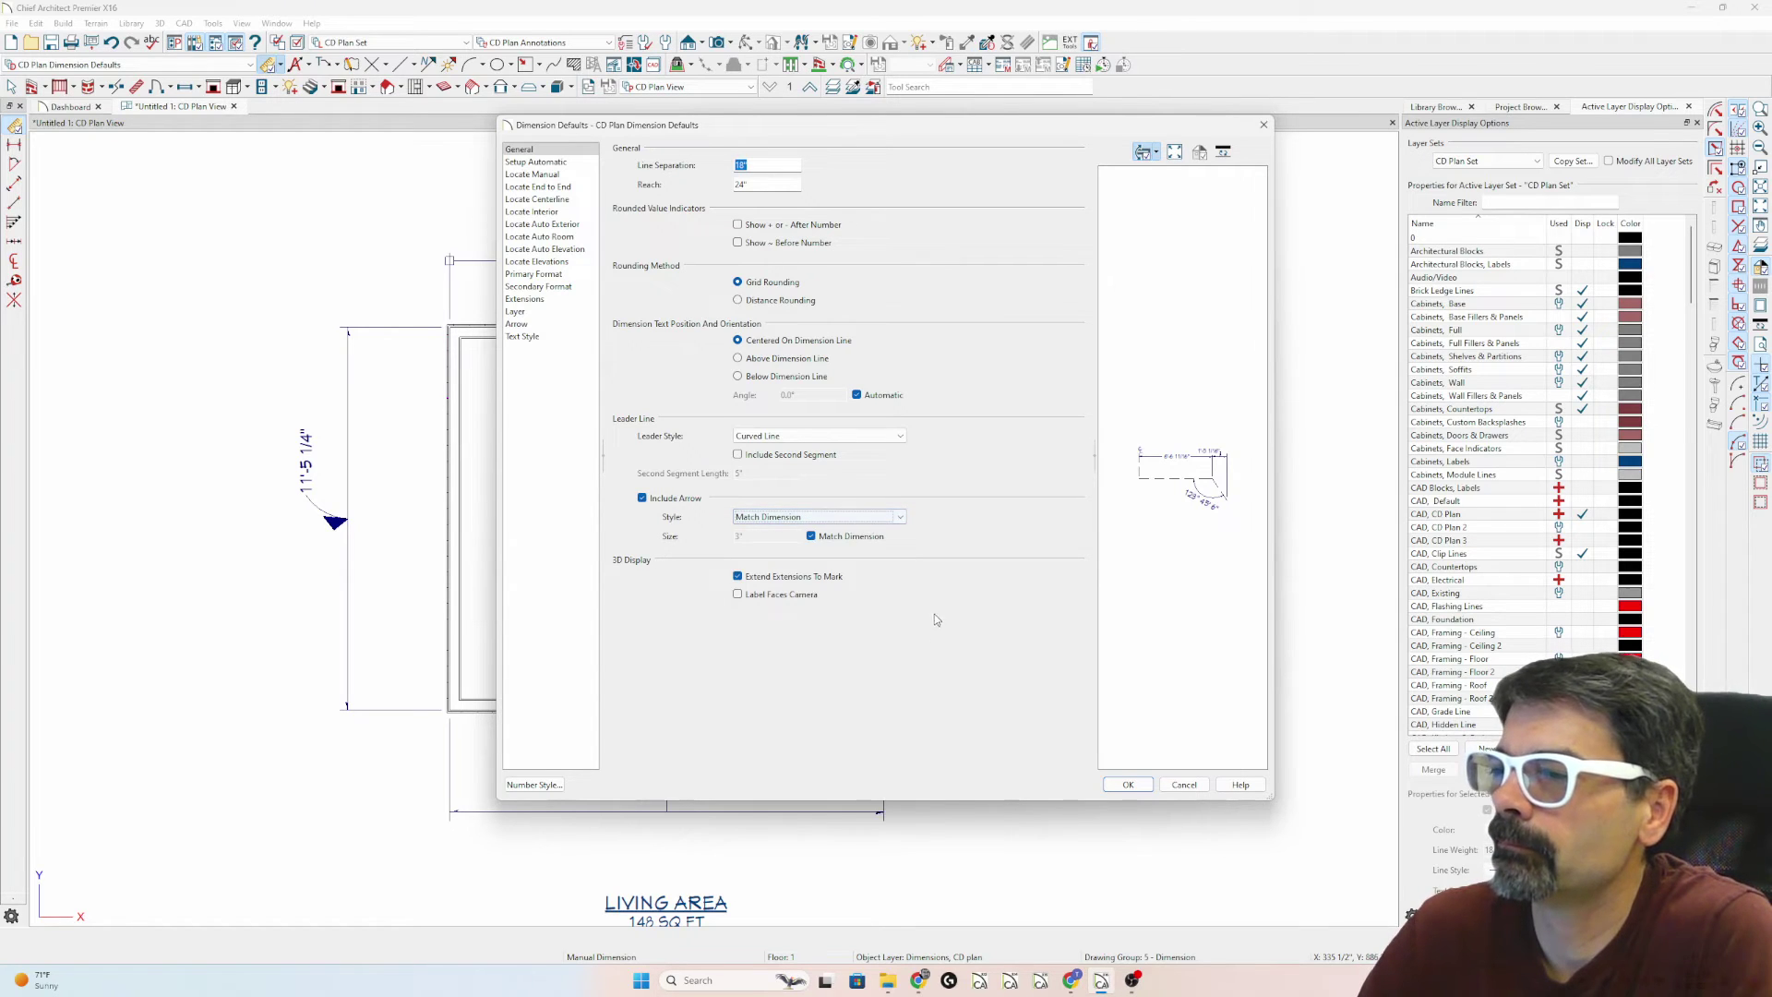
click(1127, 785)
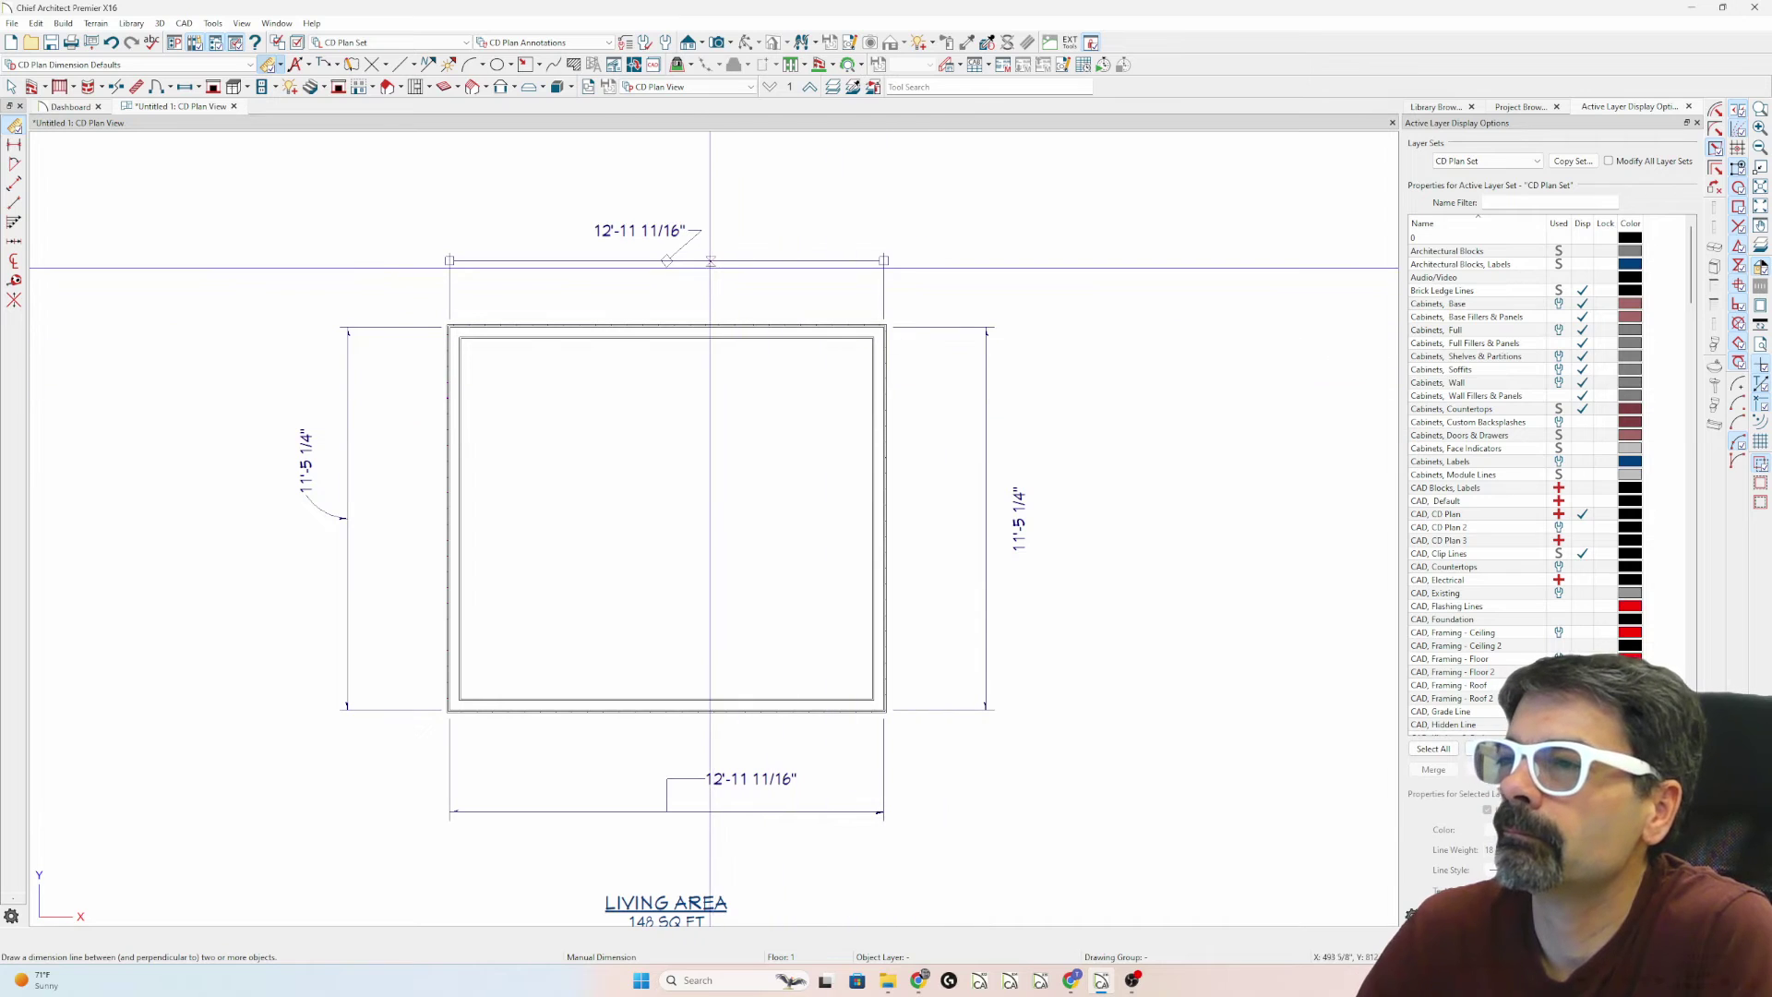
- Reset the top dimension's arrows to Default
double_click(724, 266)
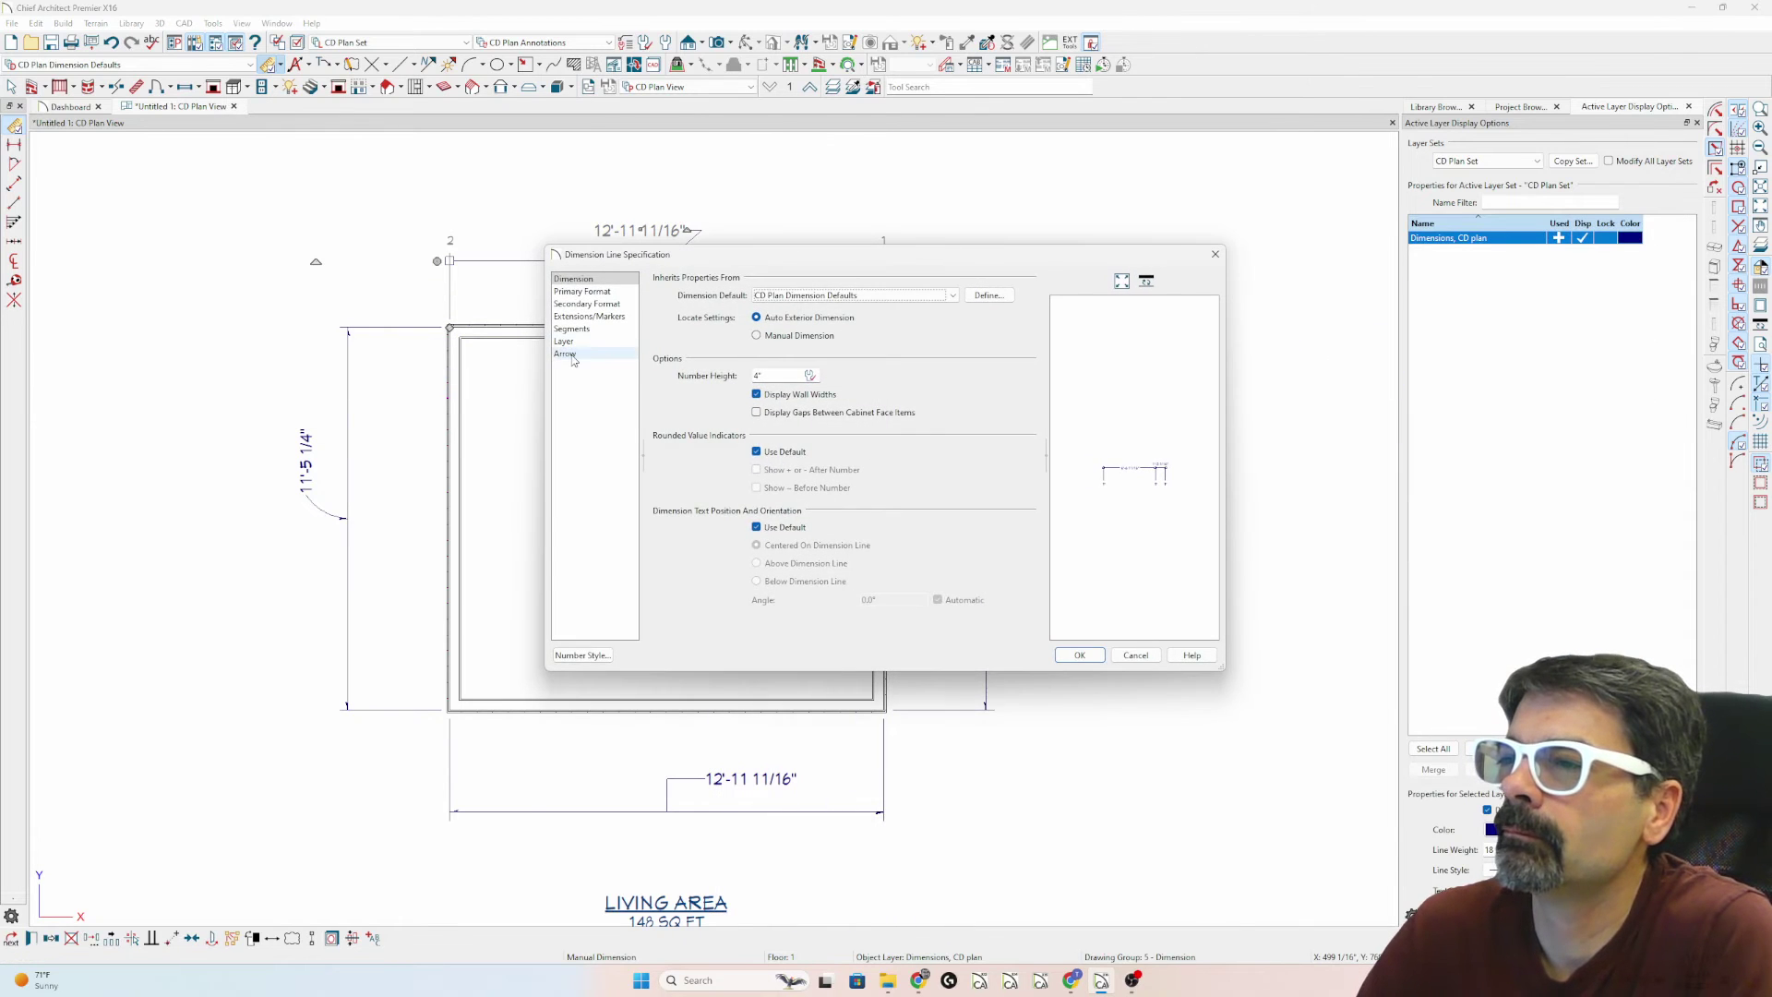
click(565, 353)
click(750, 298)
key(Return)
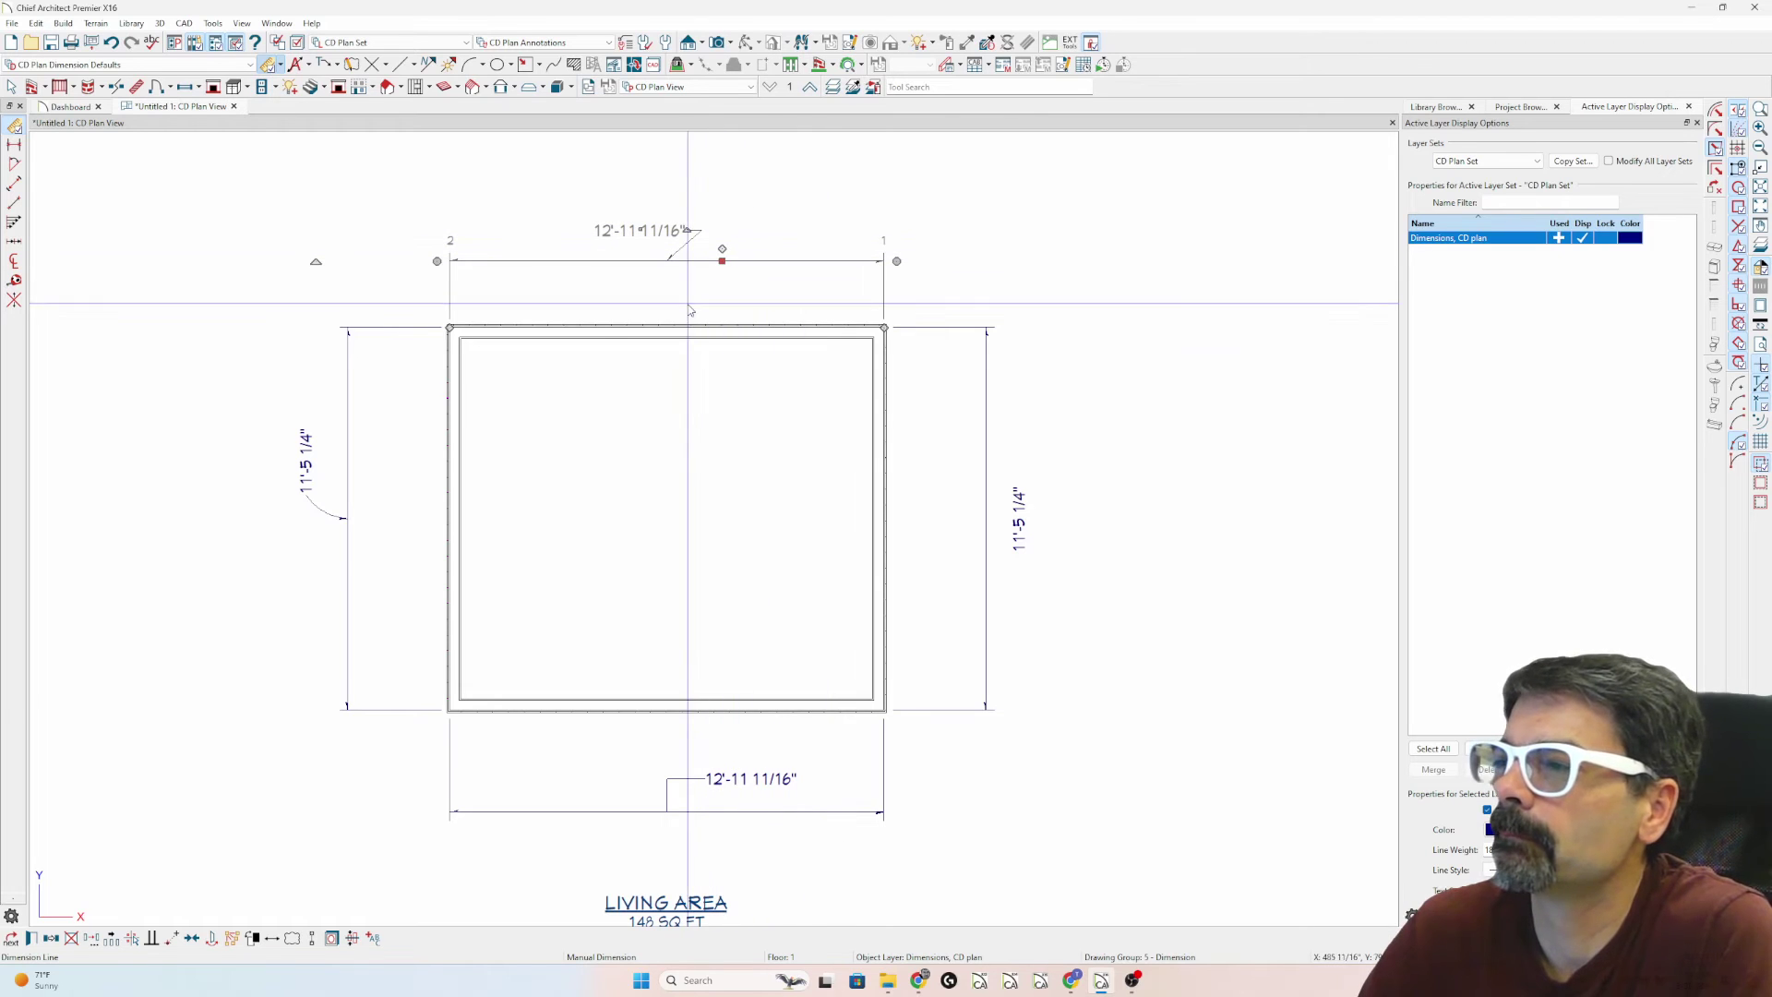
click(685, 358)
- Give the right dimension a Custom leader with second segment and arrow, moving its label onto the line
double_click(988, 435)
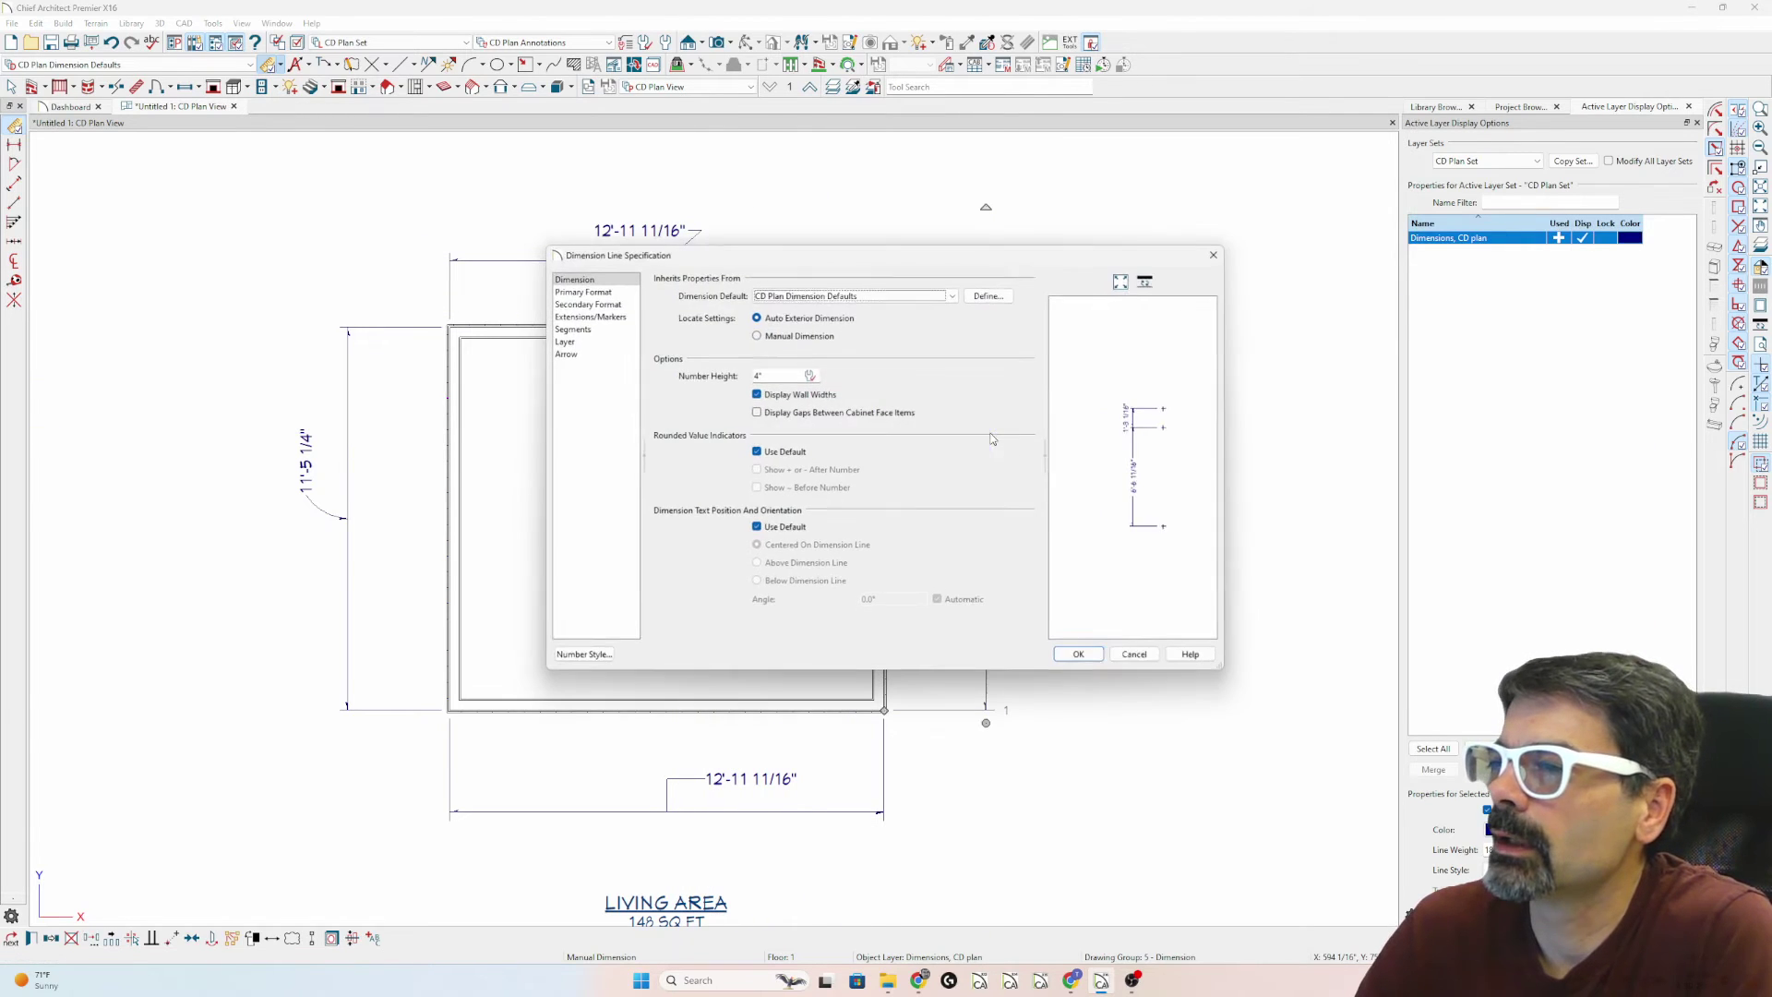
click(570, 329)
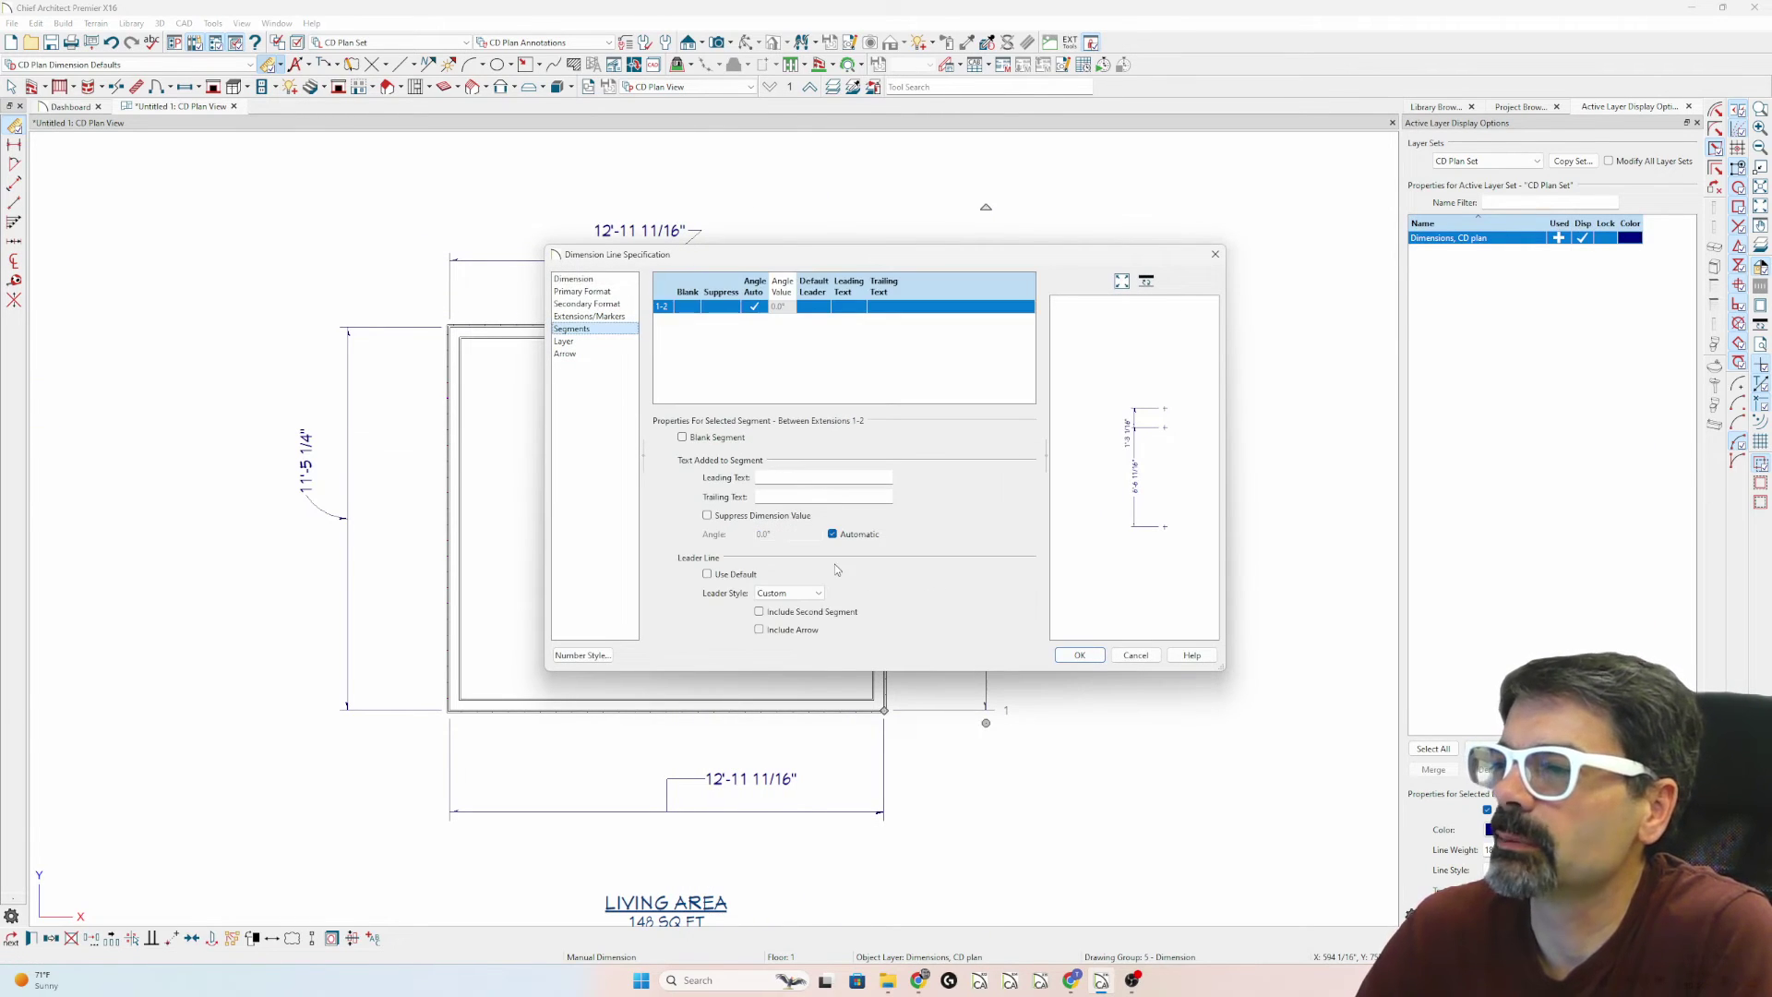
click(780, 594)
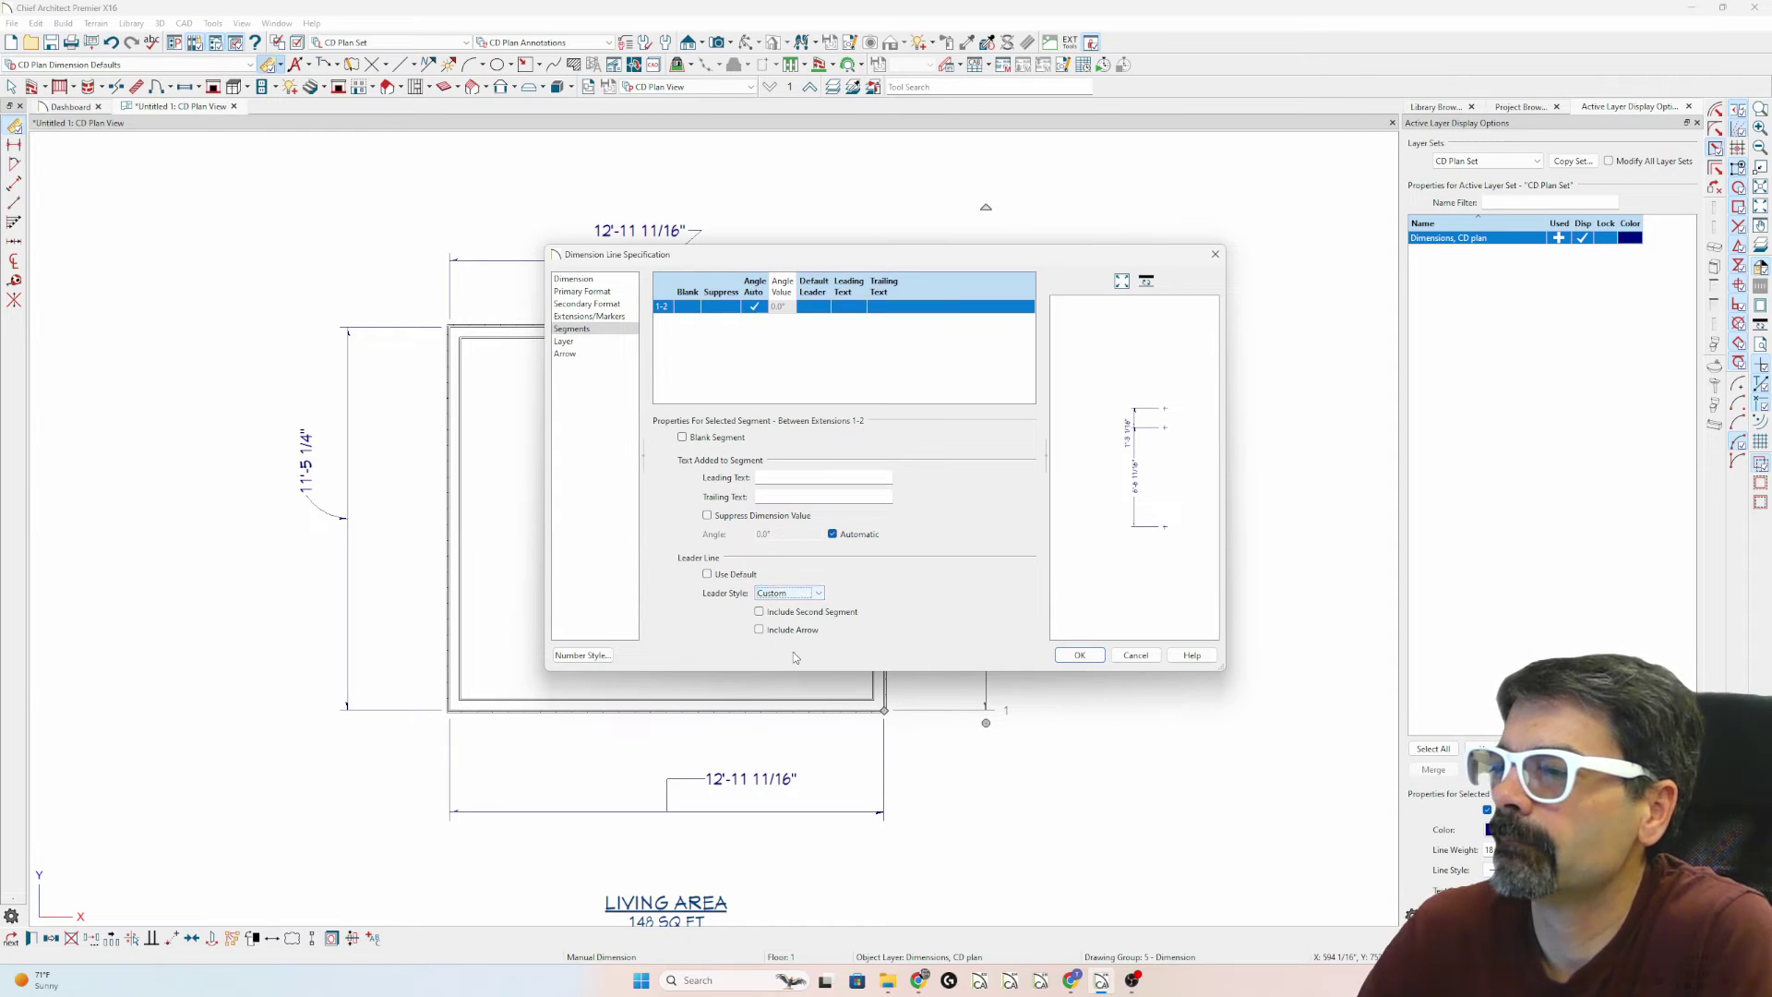
click(790, 611)
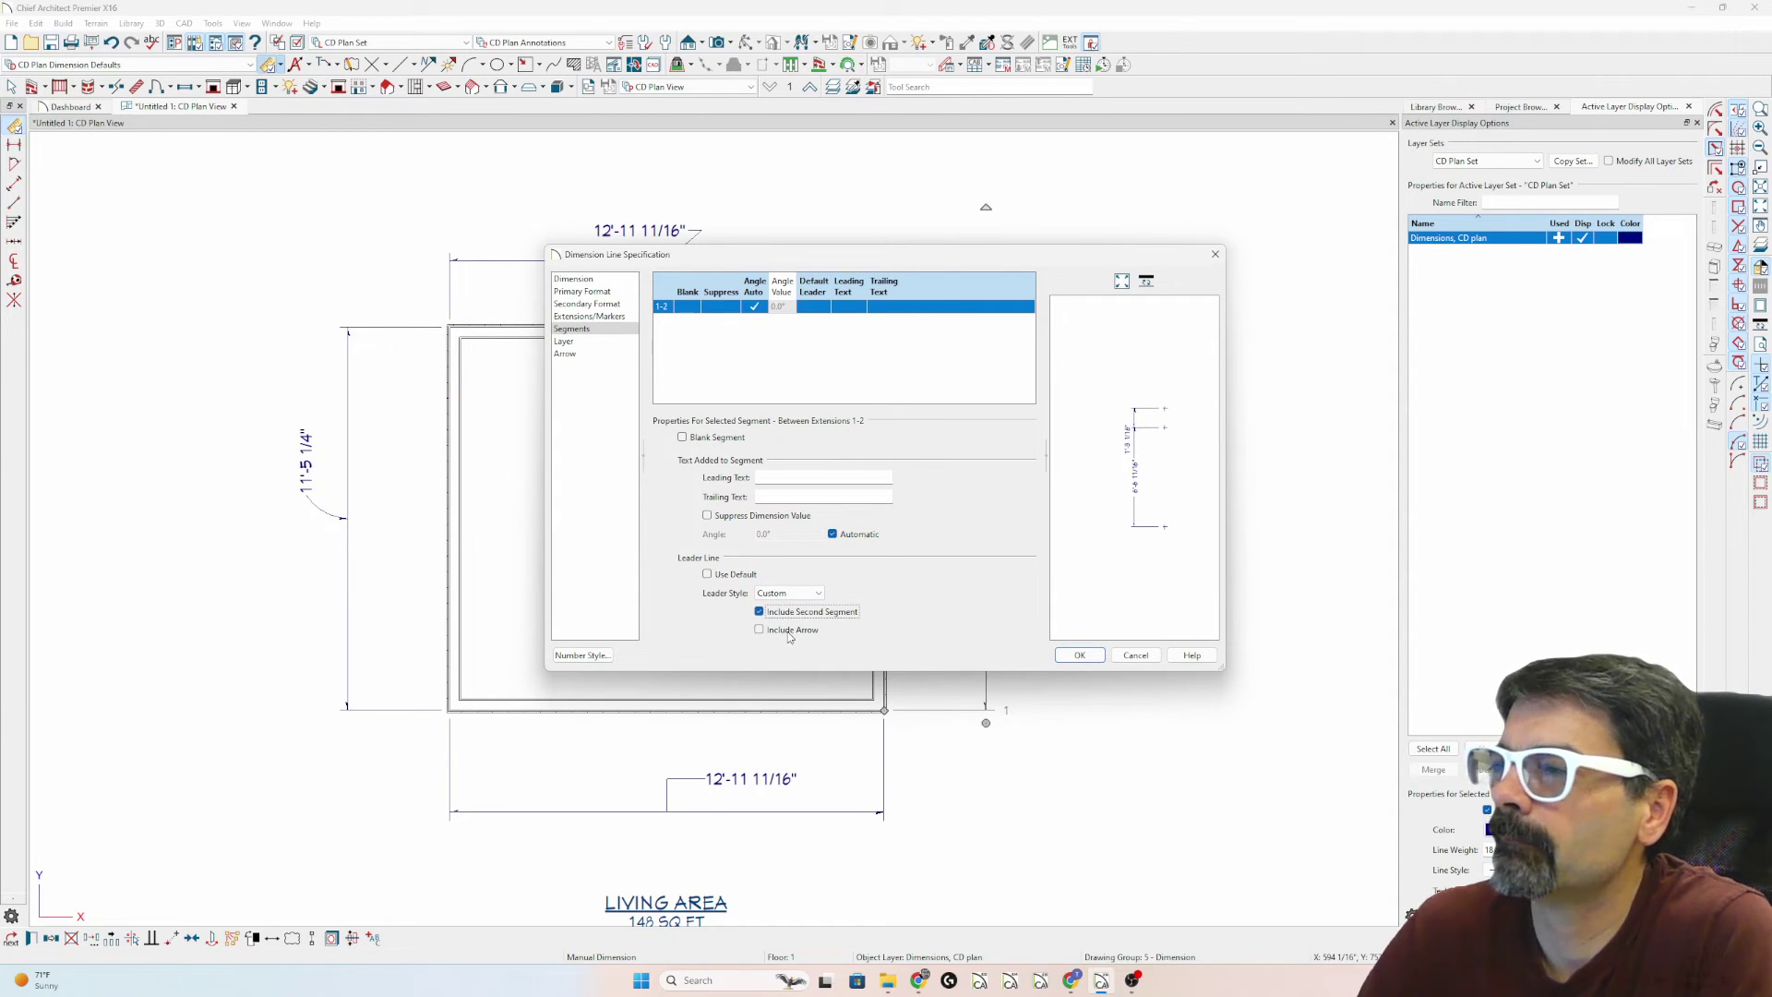
click(789, 635)
key(Return)
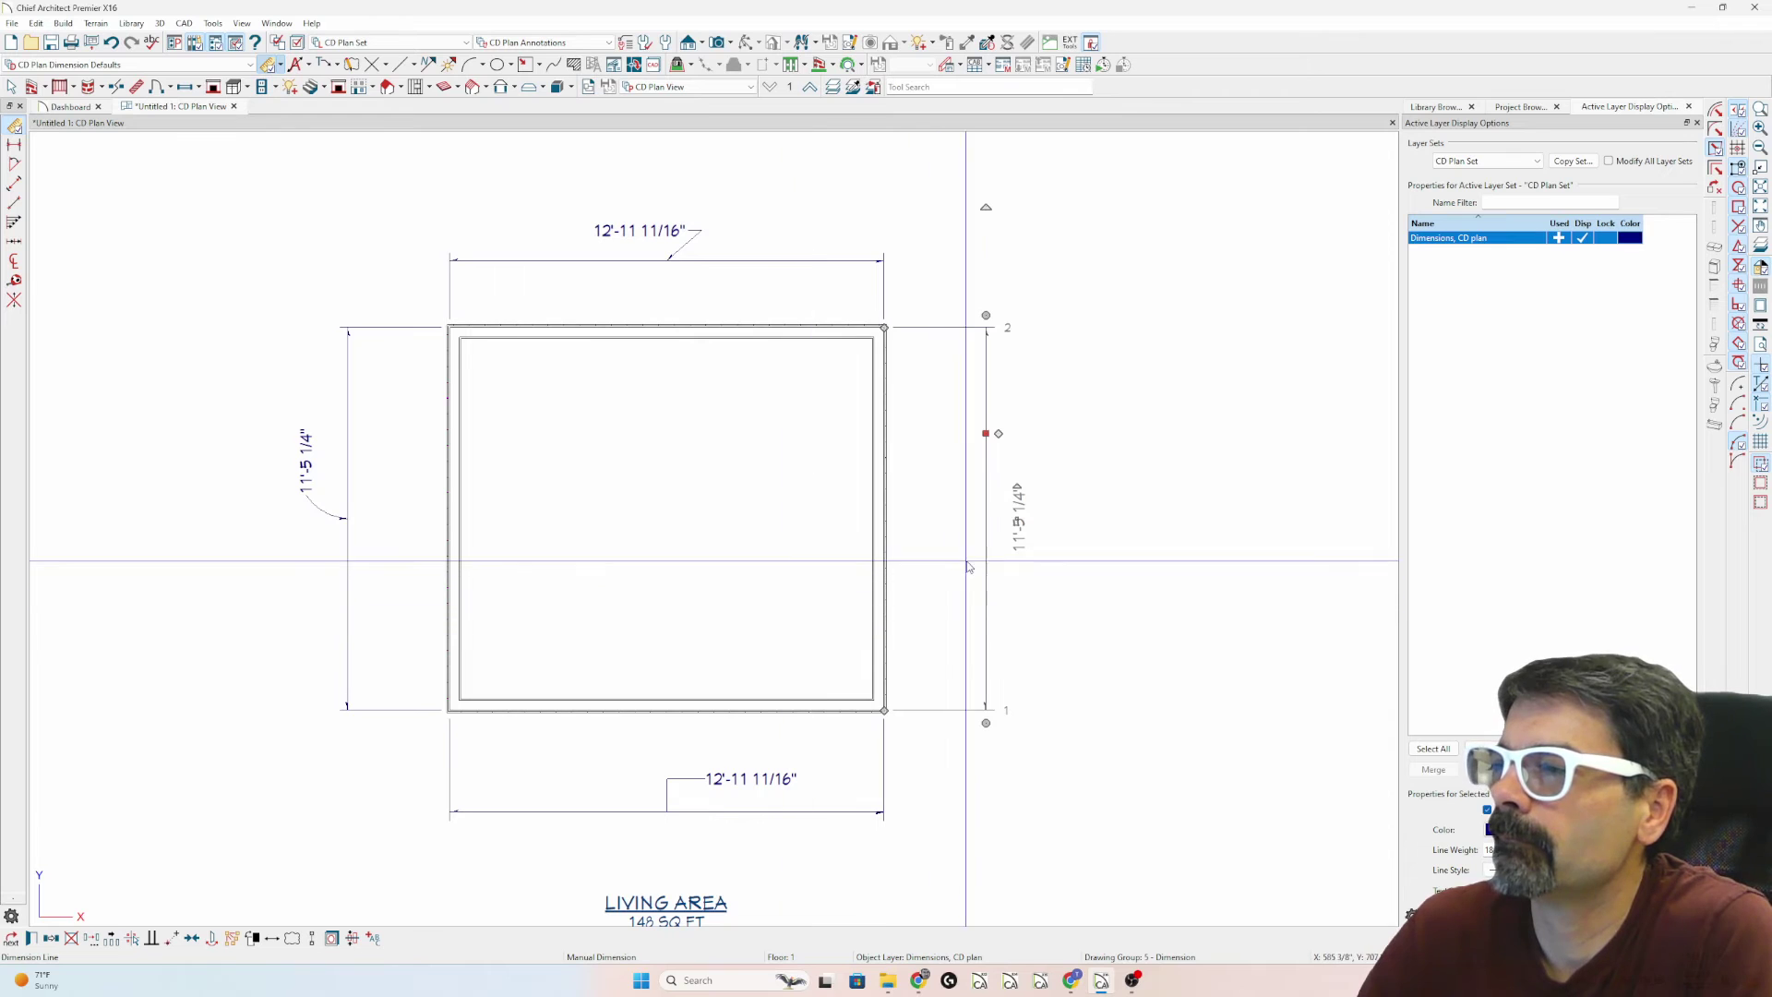
drag(1020, 514, 983, 514)
- Set the right dimension's Leader Style to None on the Segments page
double_click(983, 514)
click(572, 328)
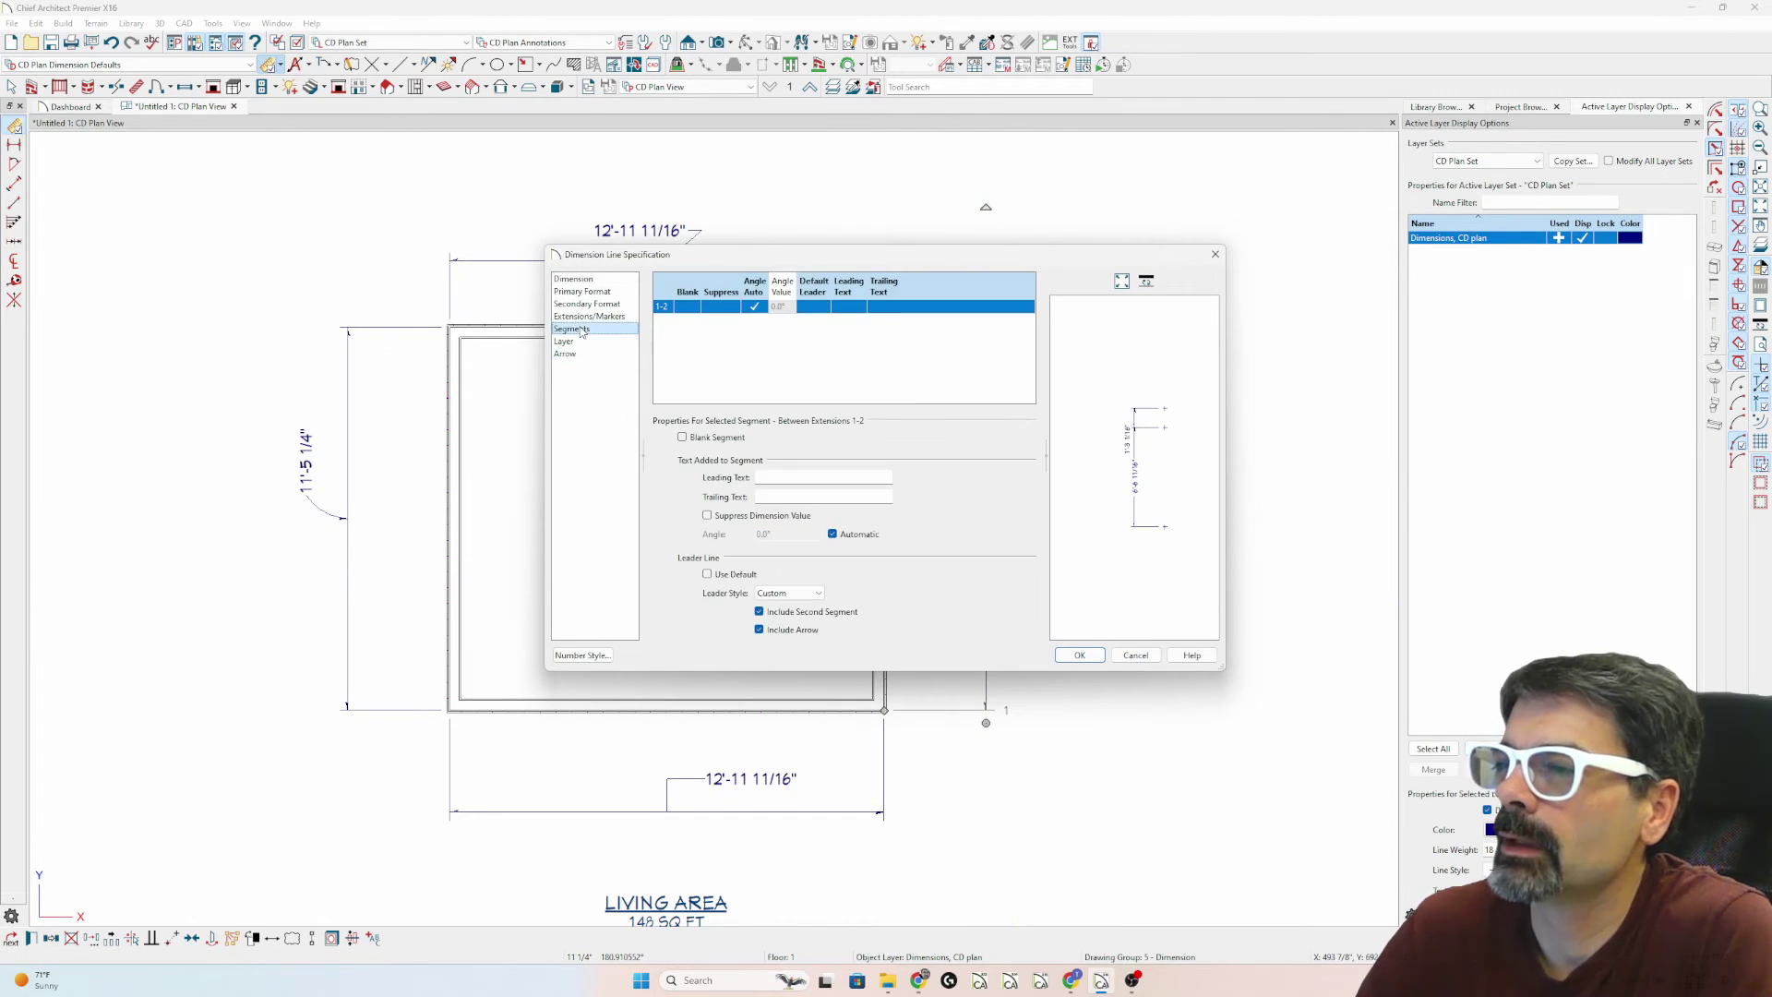
click(787, 592)
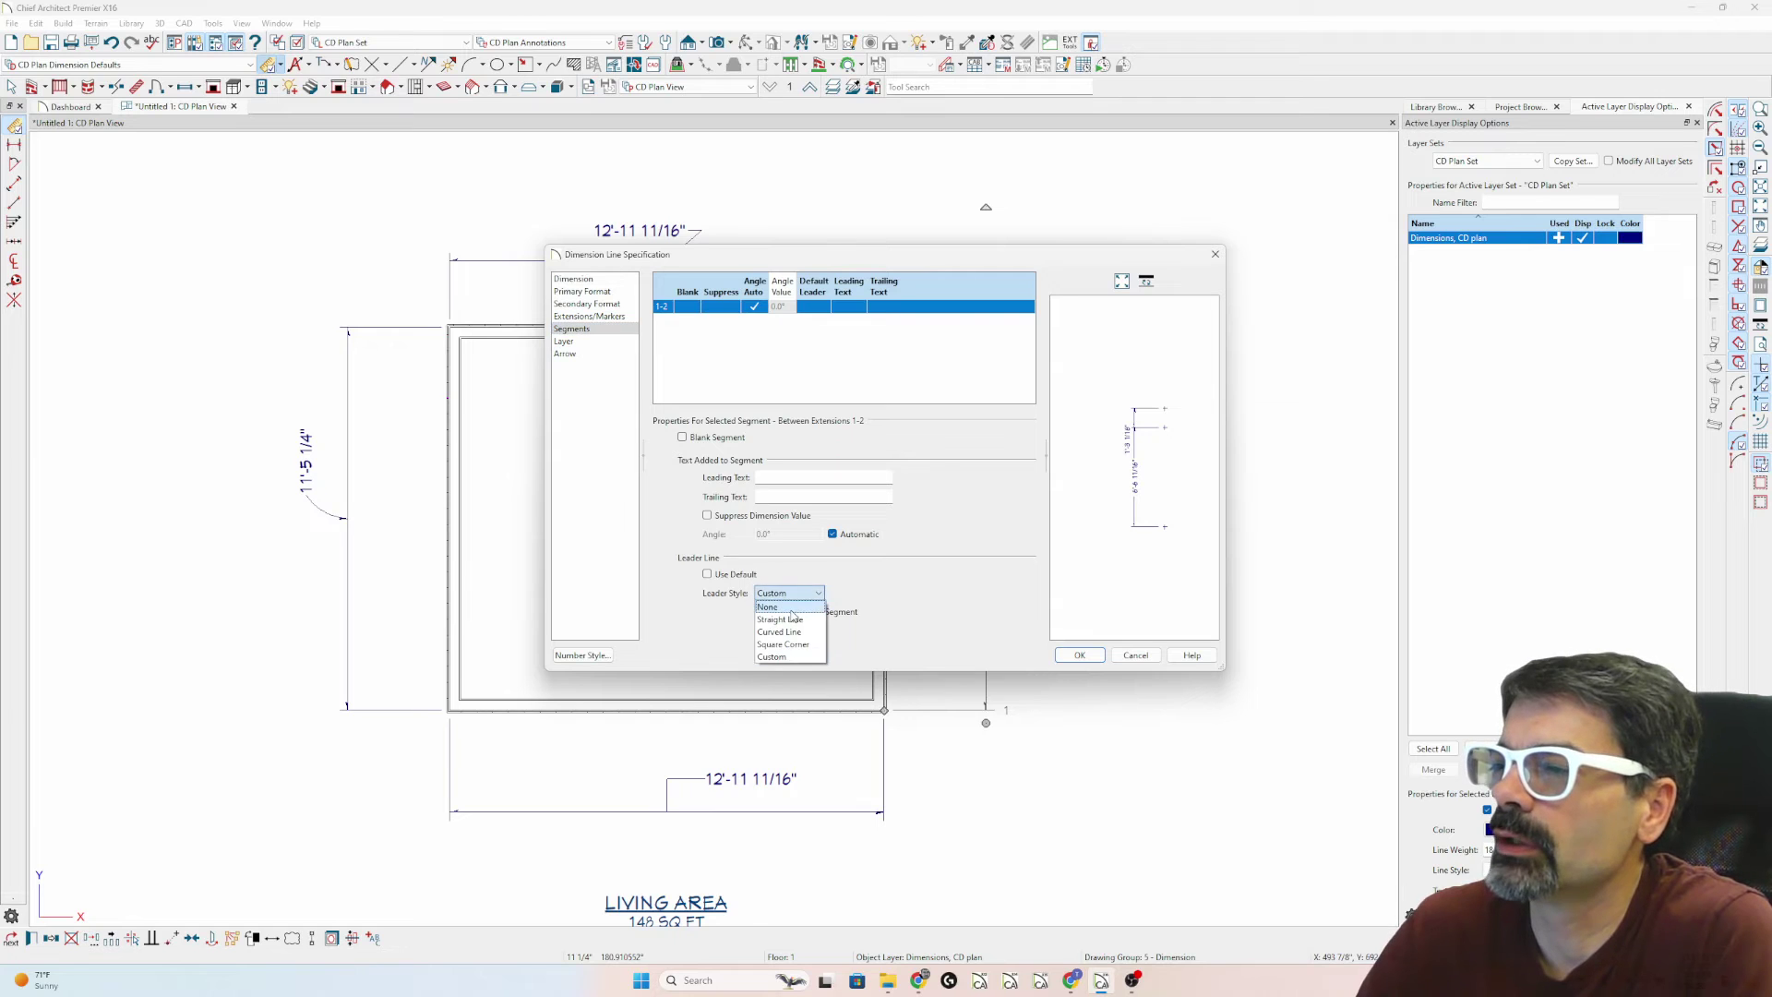
click(792, 613)
click(1077, 655)
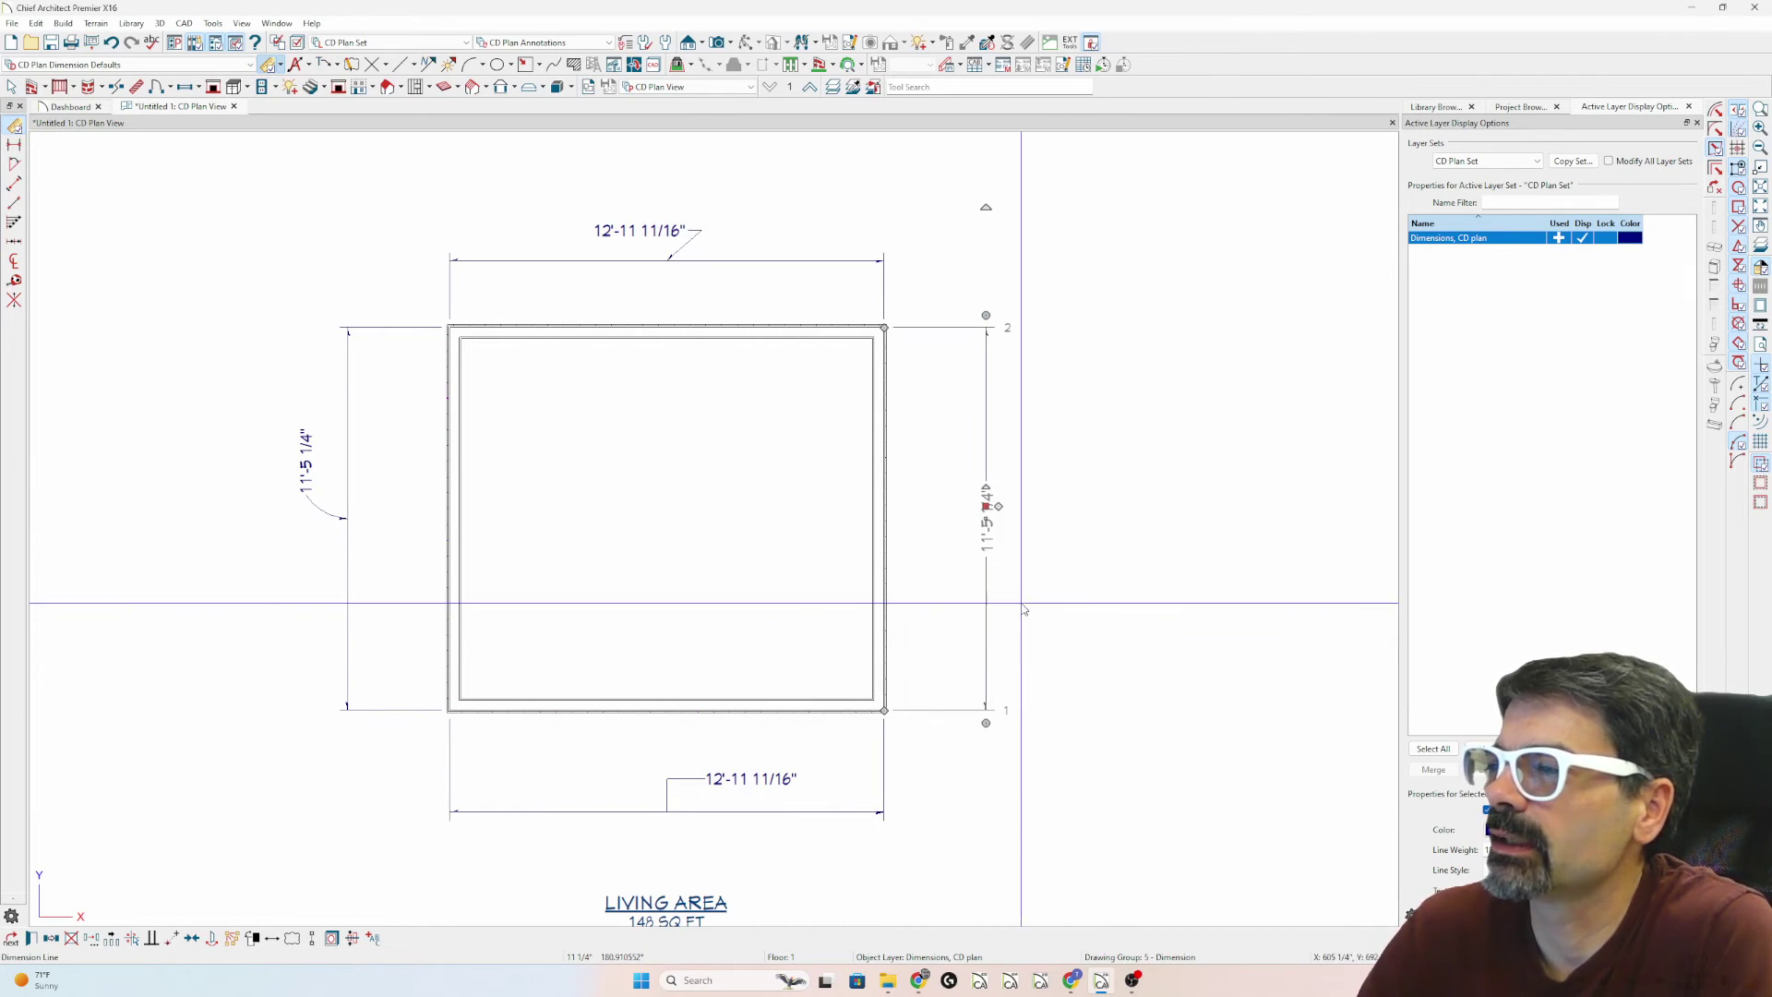
- Move the right 11'-5 1/4" label beside its dimension line and check its Layer settings
drag(983, 522, 1019, 518)
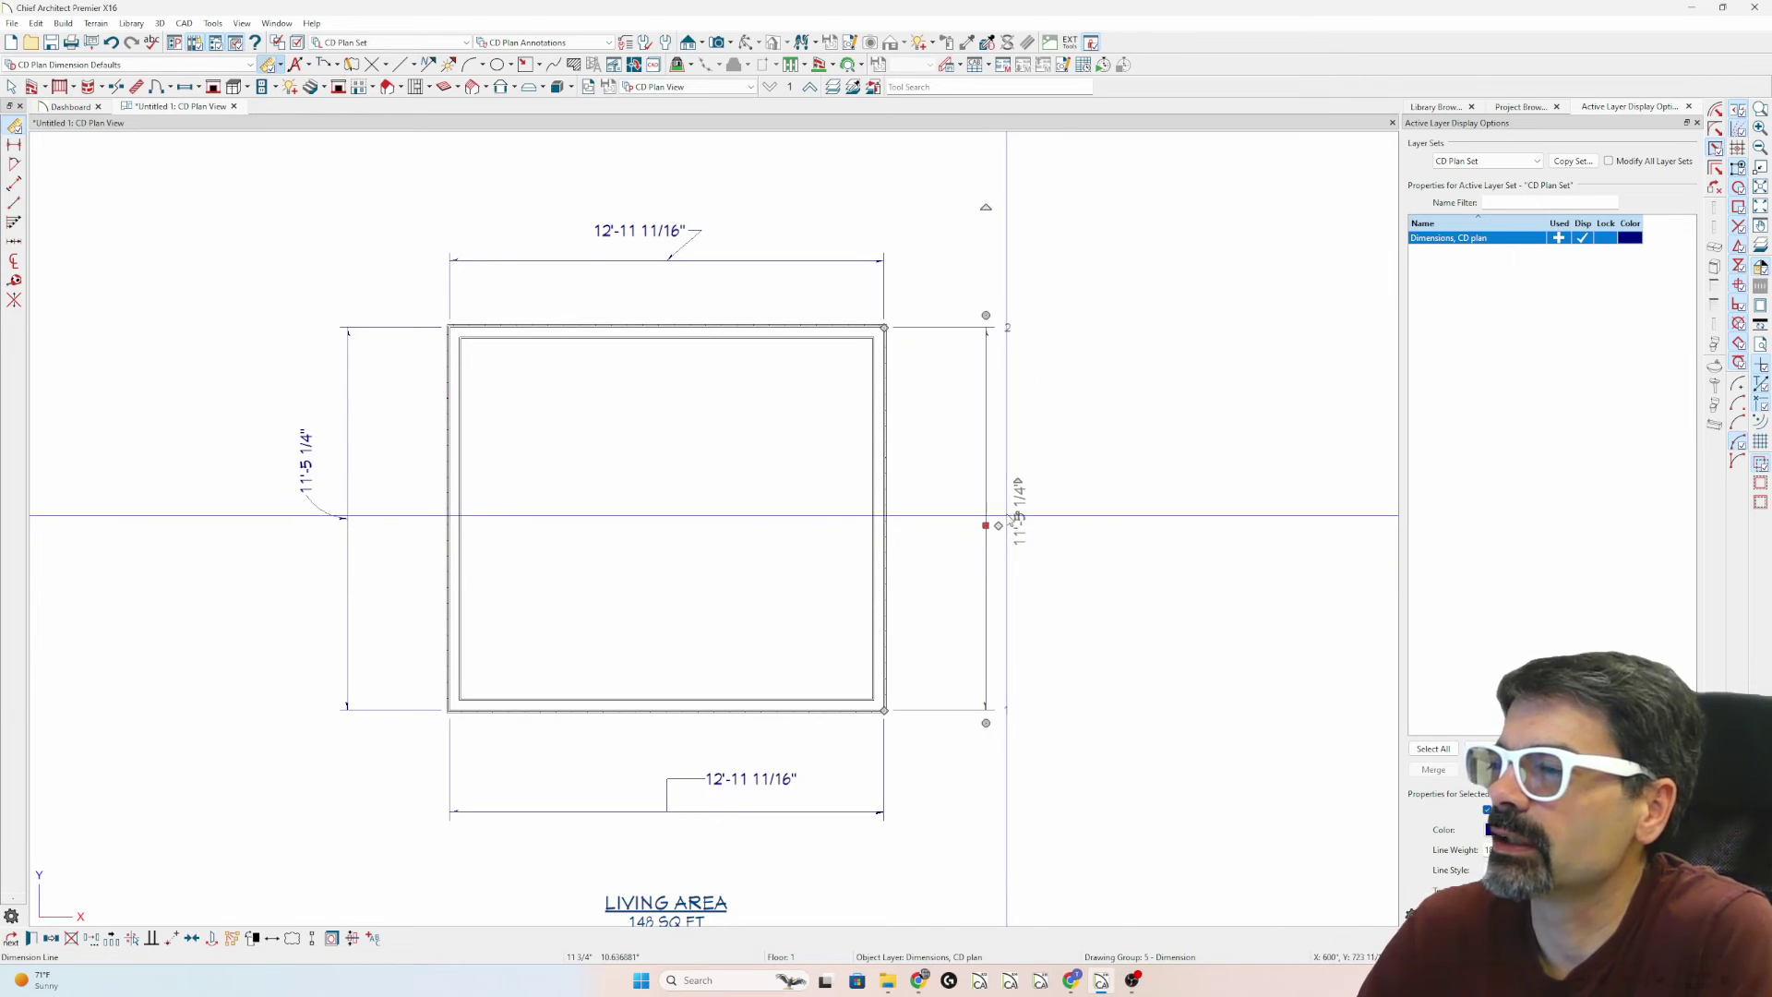
double_click(984, 519)
click(612, 341)
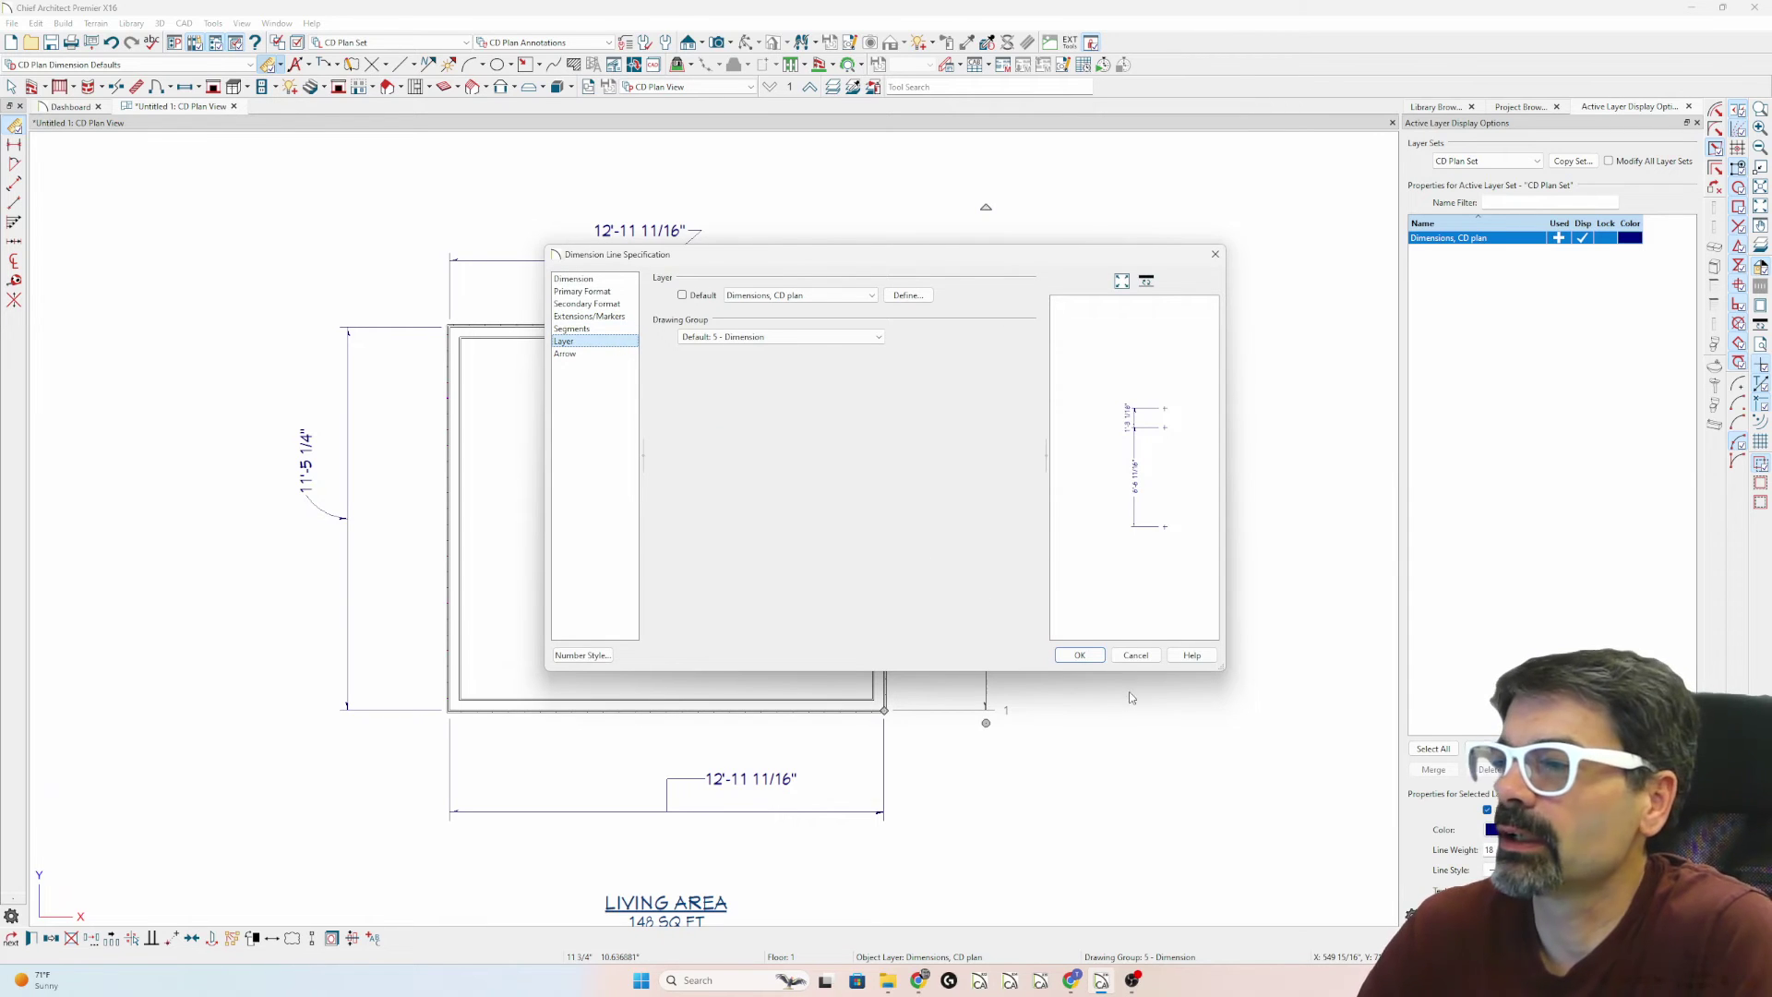
click(1079, 654)
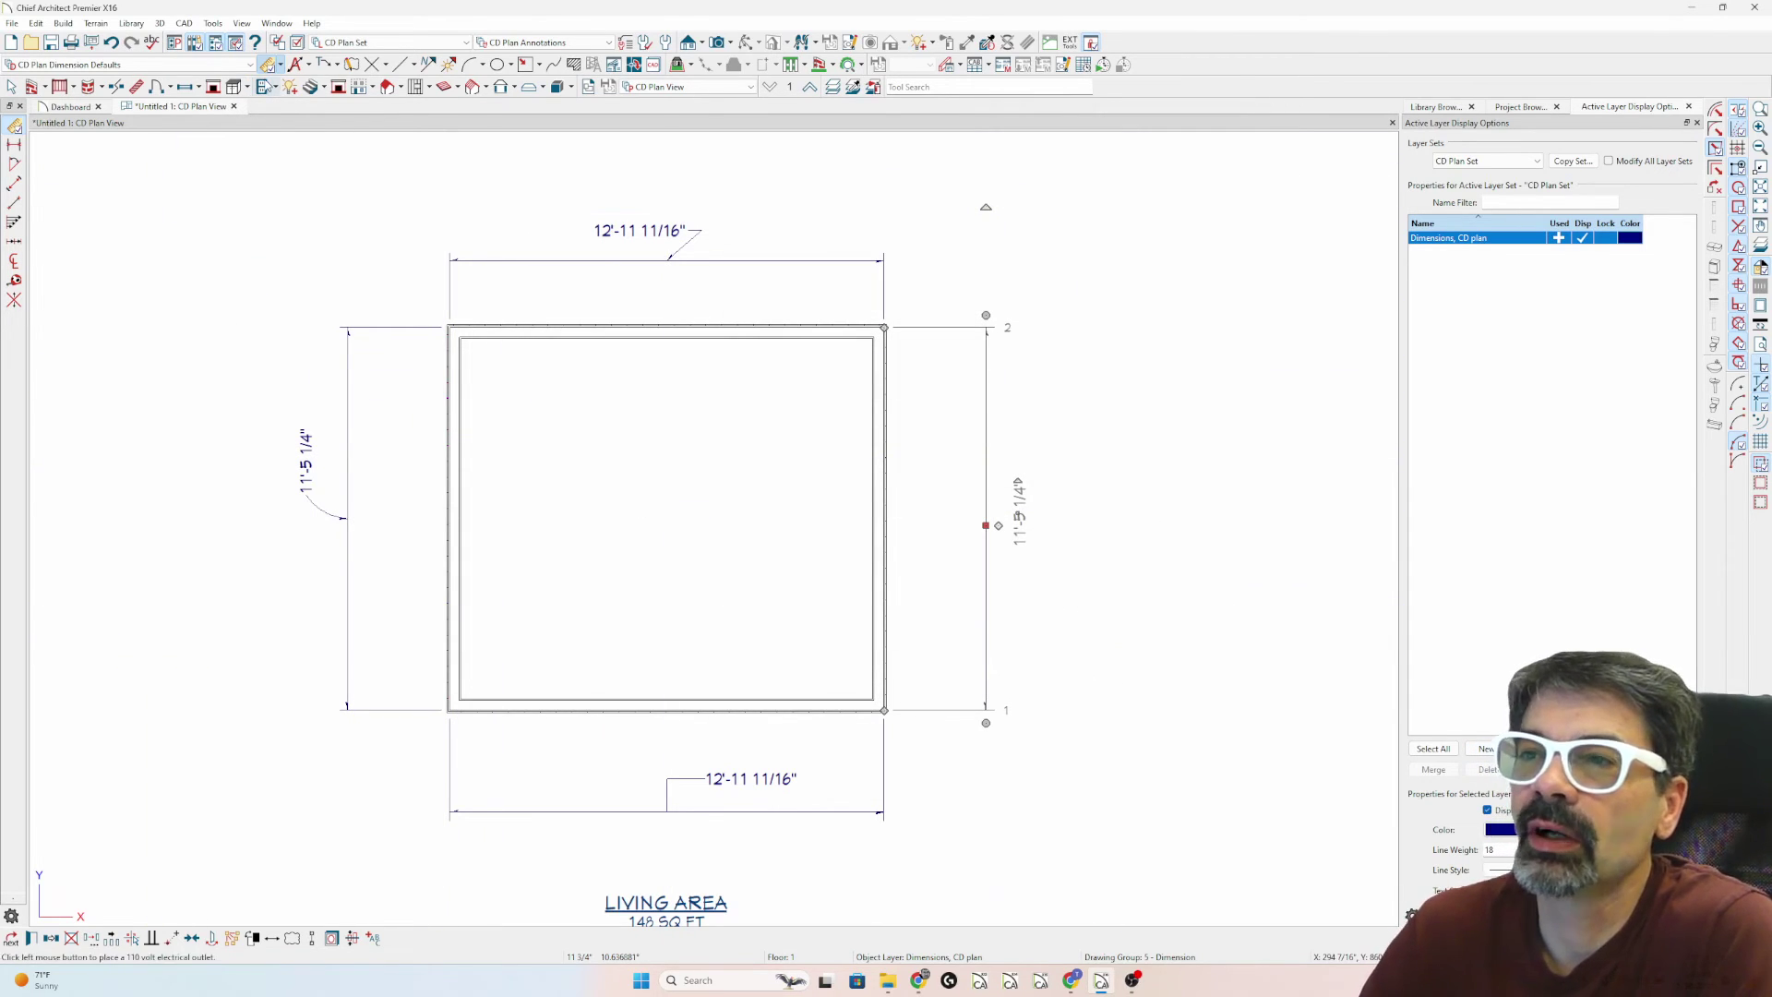
- Review the Manual, End to End and Interior Dimension Defaults, cancelling each without changes
click(270, 65)
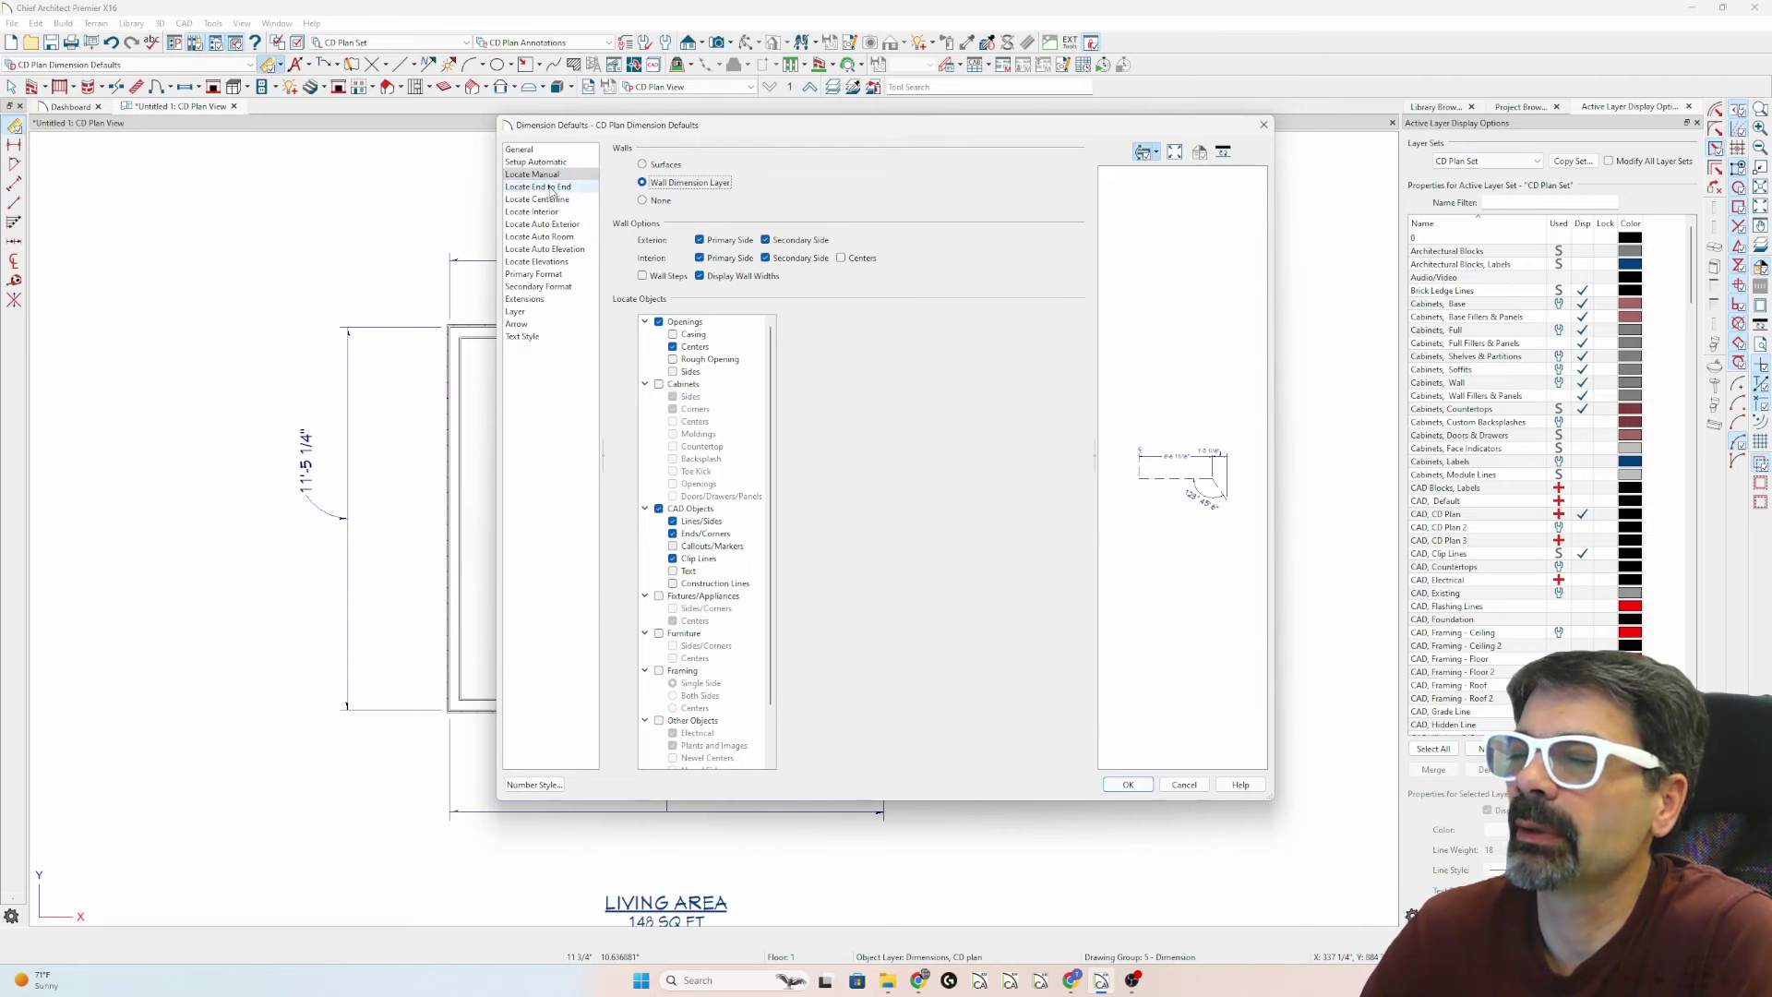
click(1179, 787)
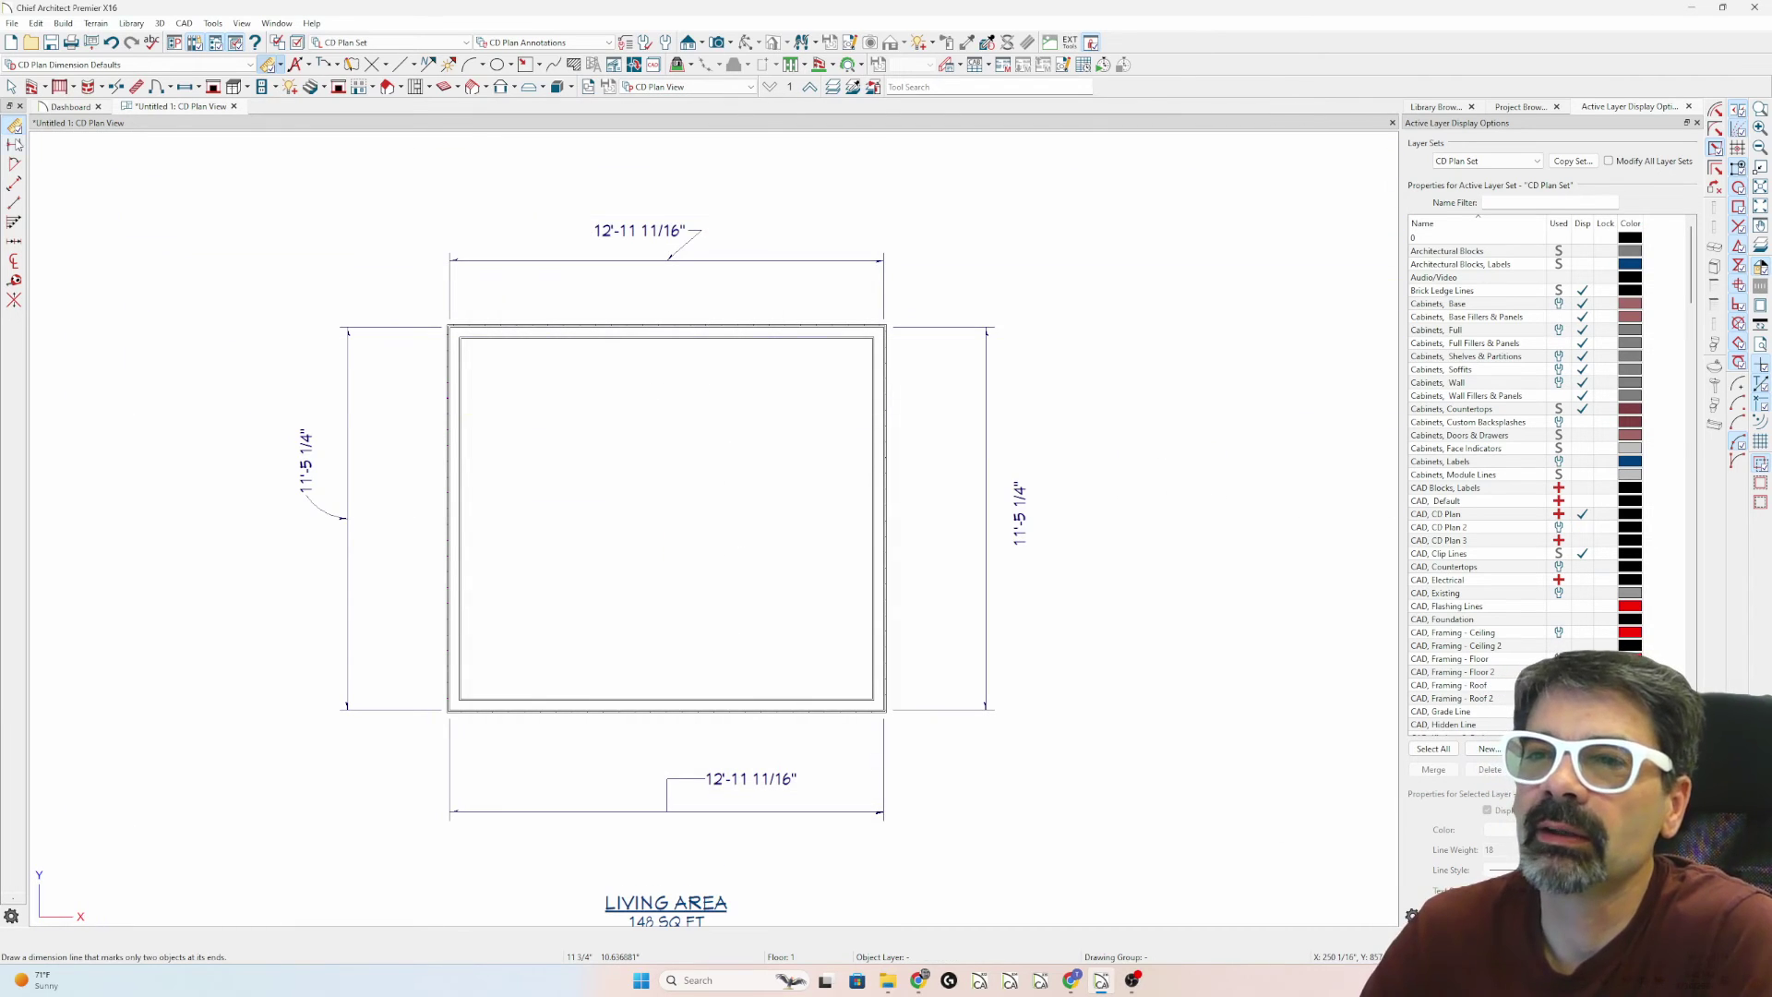
double_click(13, 147)
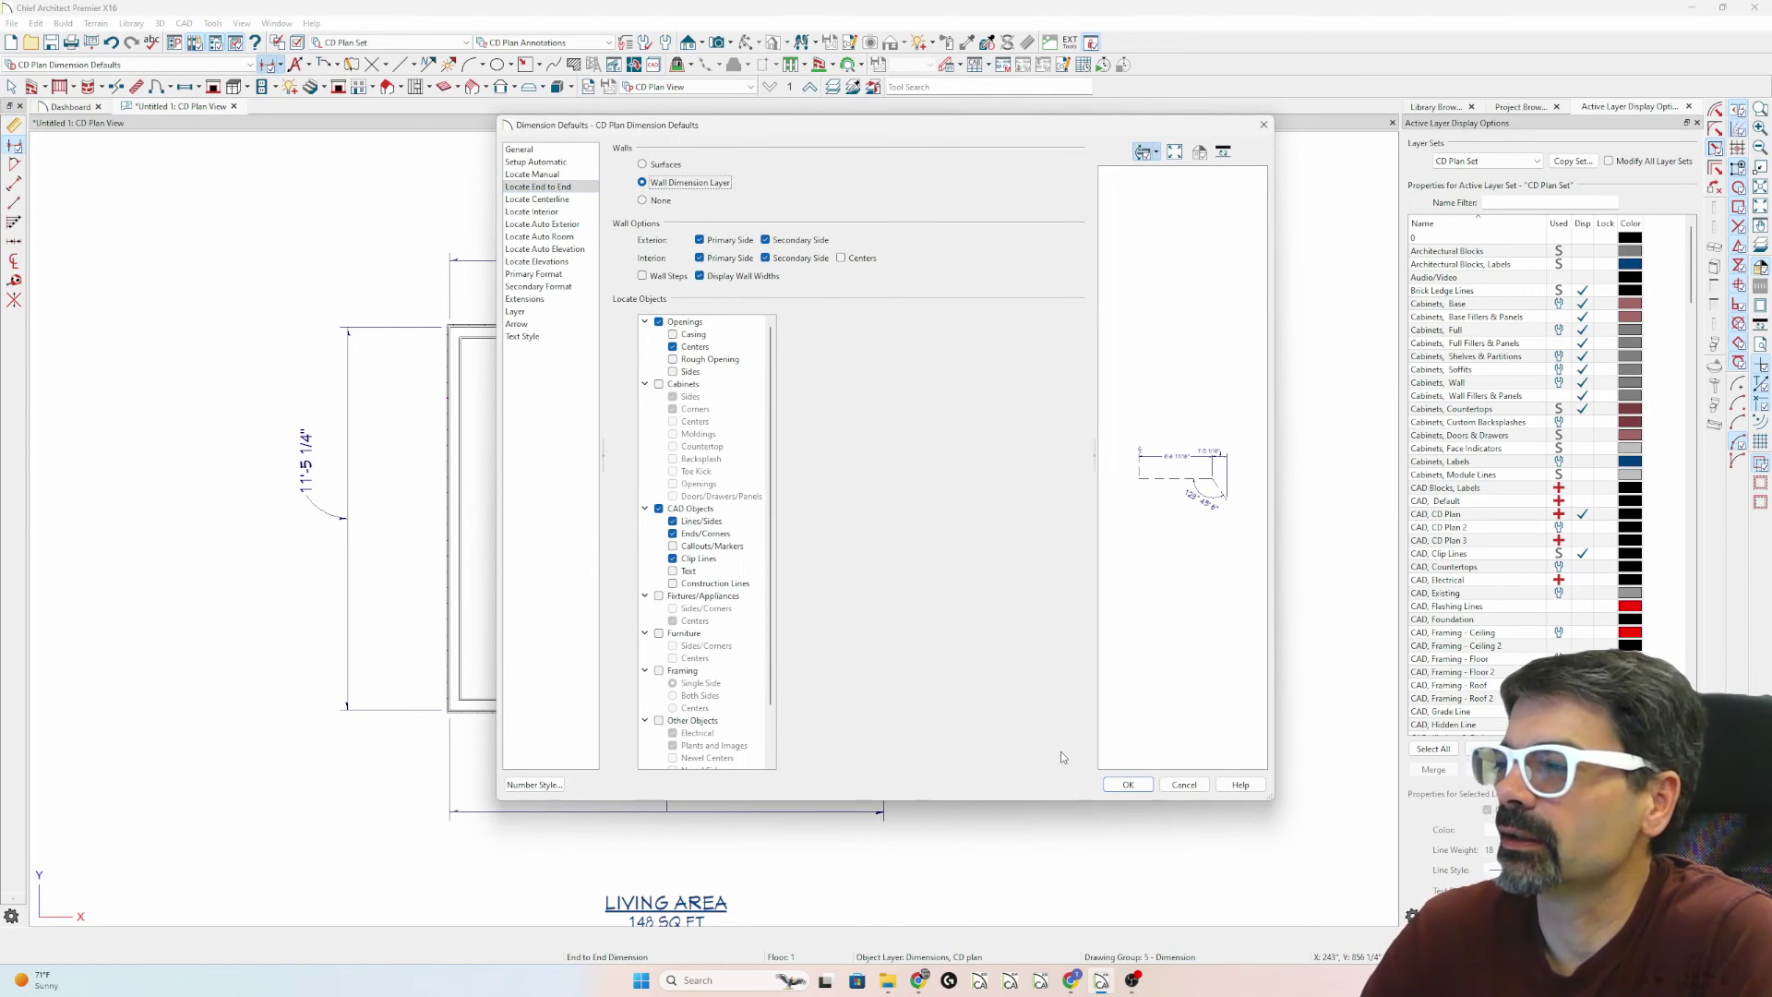
click(1181, 785)
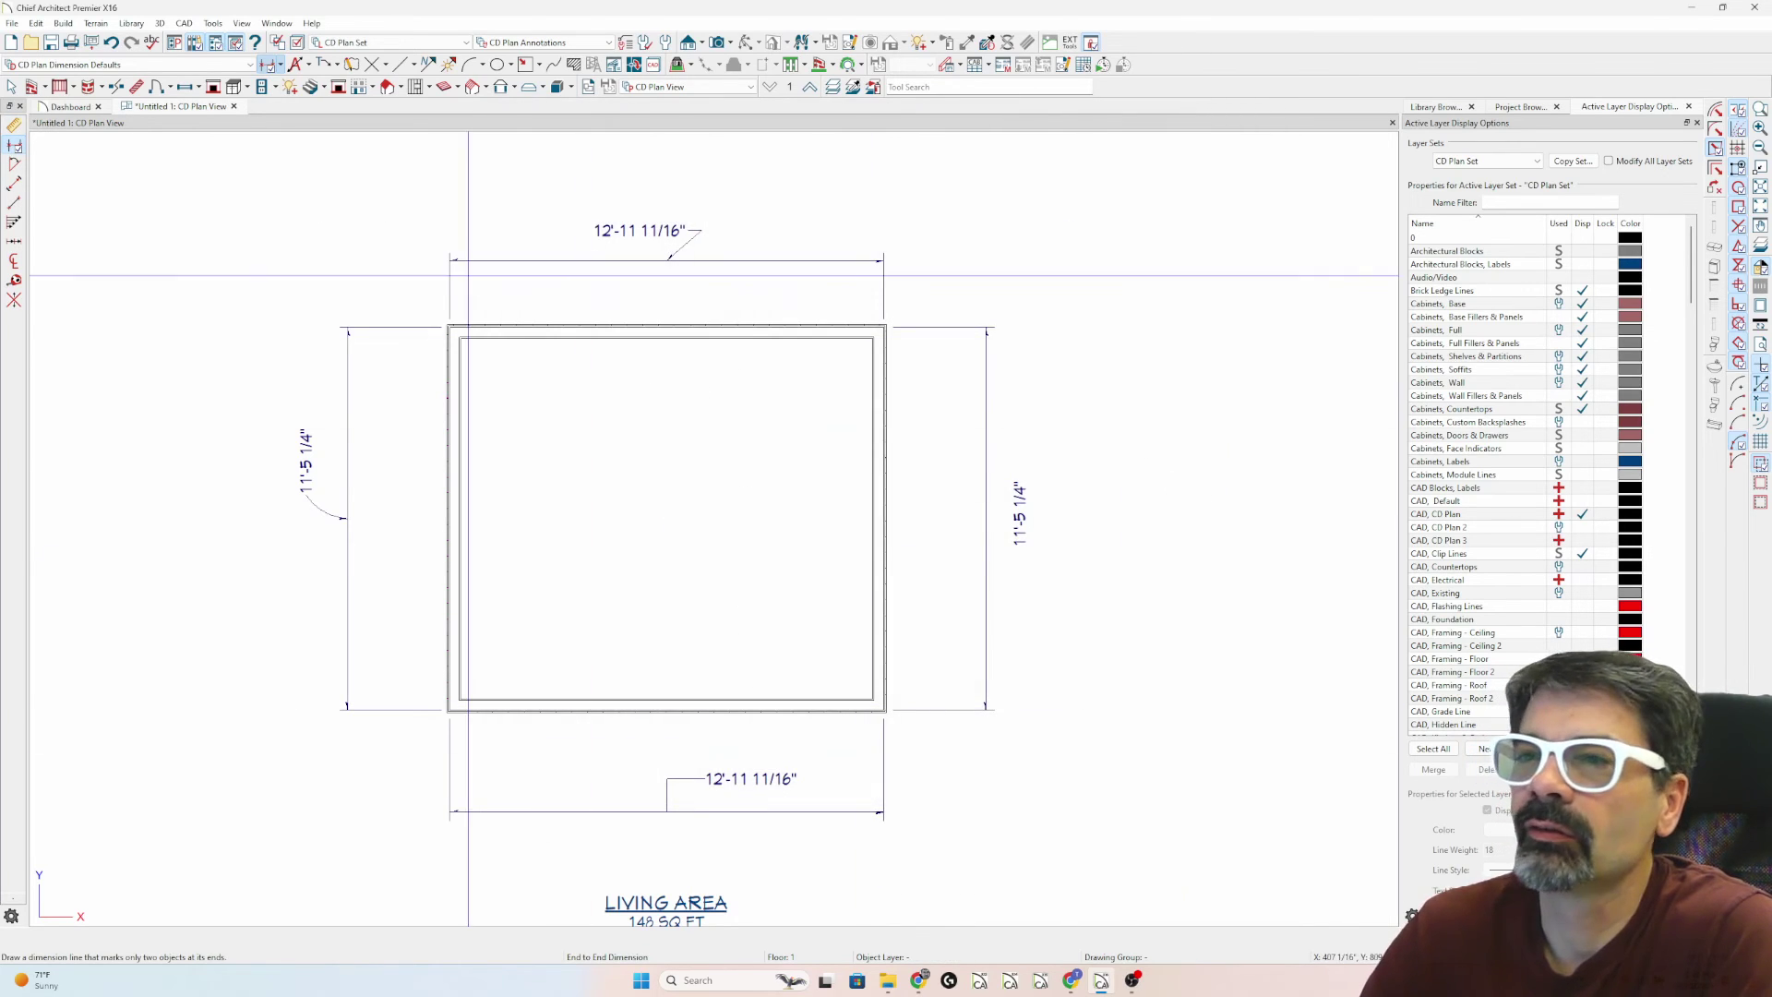
click(15, 187)
double_click(16, 186)
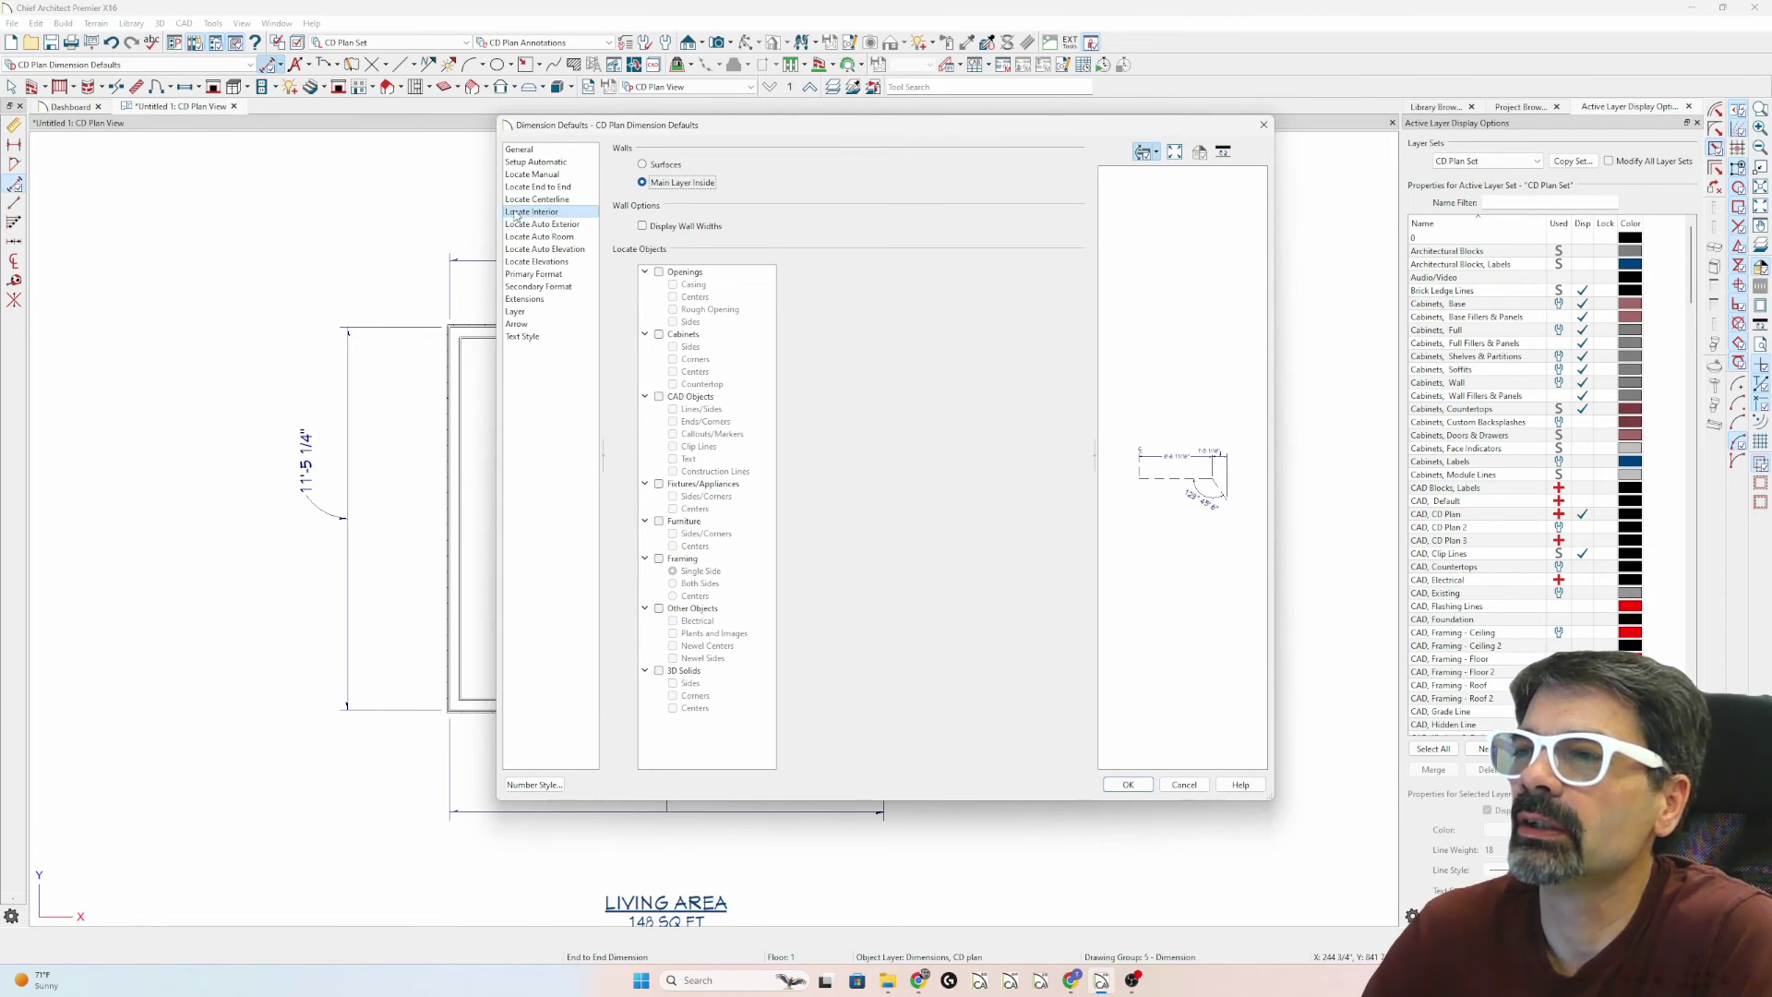
click(1203, 785)
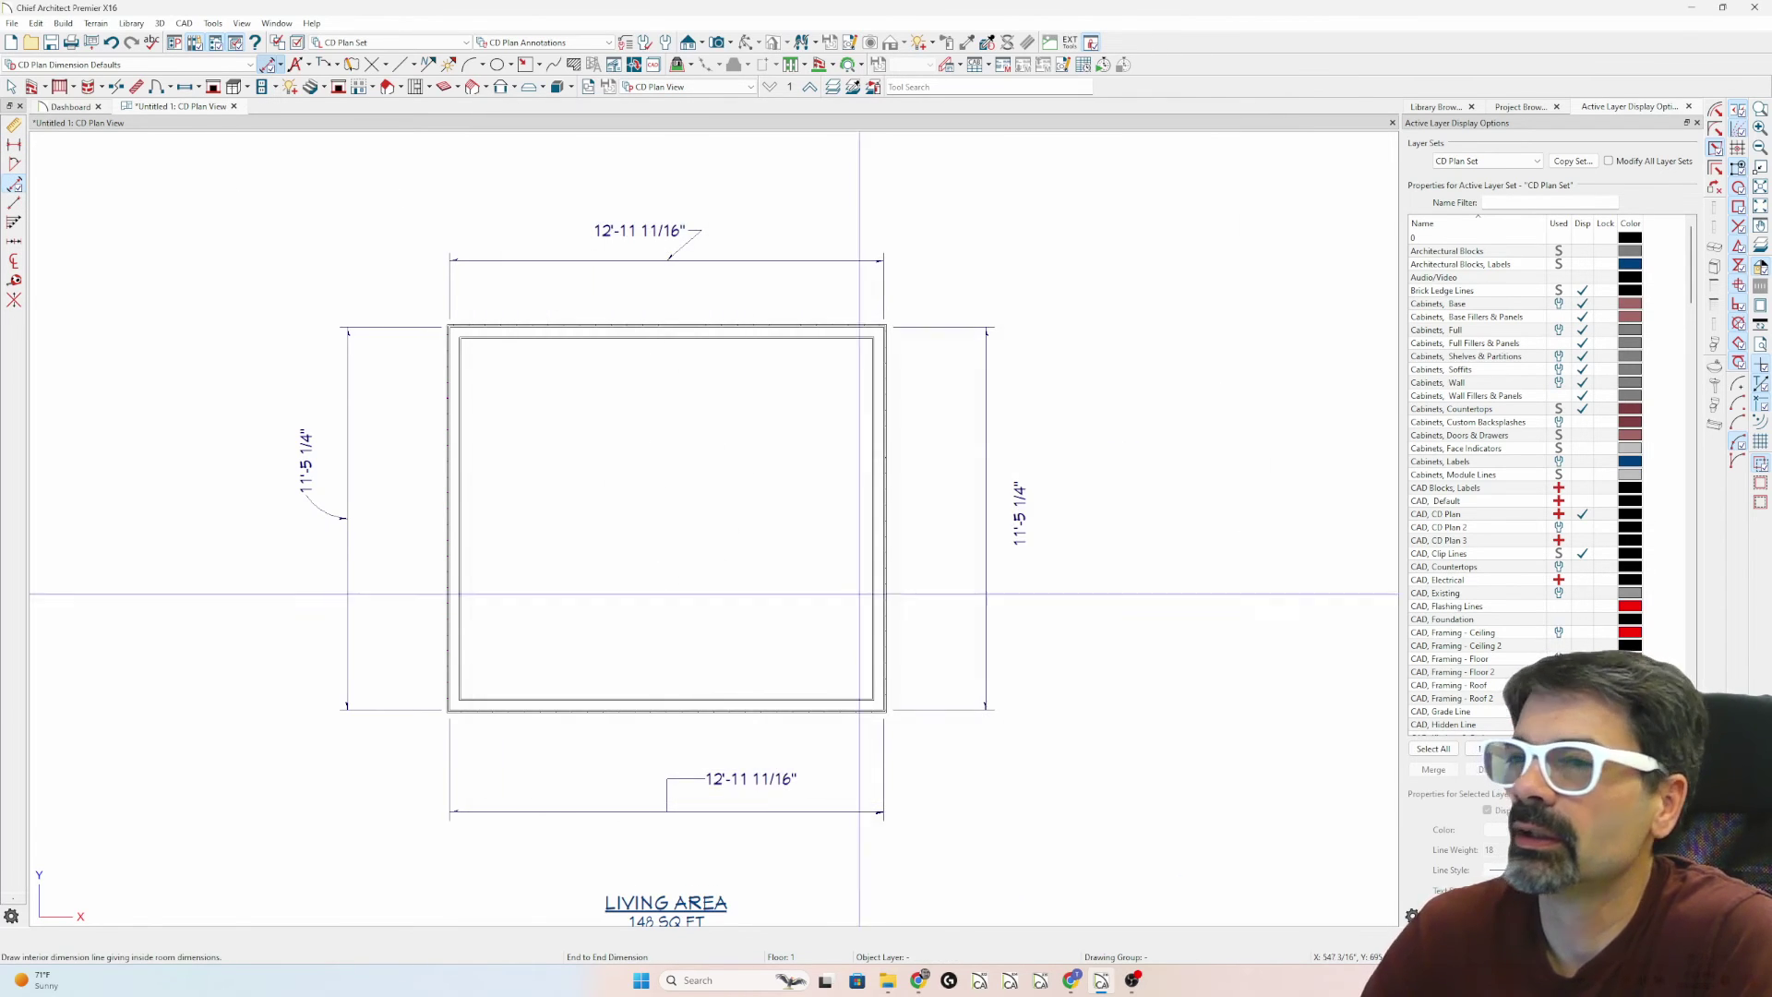
- Review the Manual and Baseline Dimension Defaults, cancelling both without changes
double_click(15, 205)
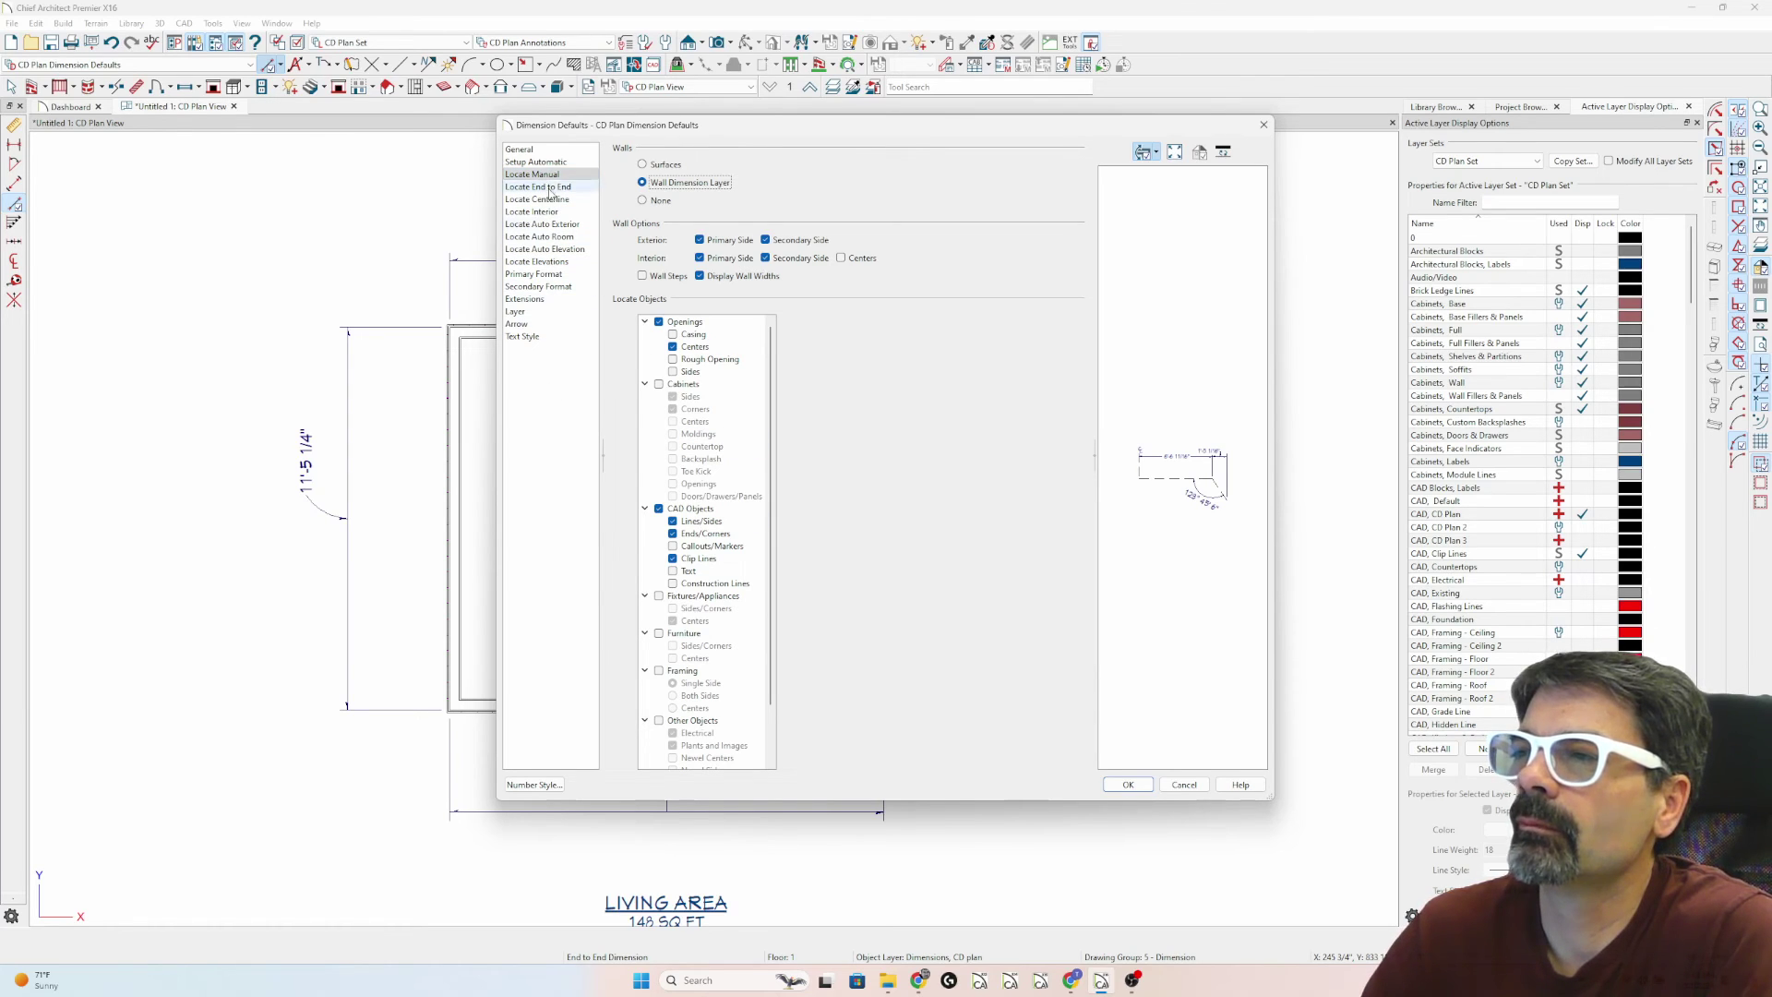
click(1185, 783)
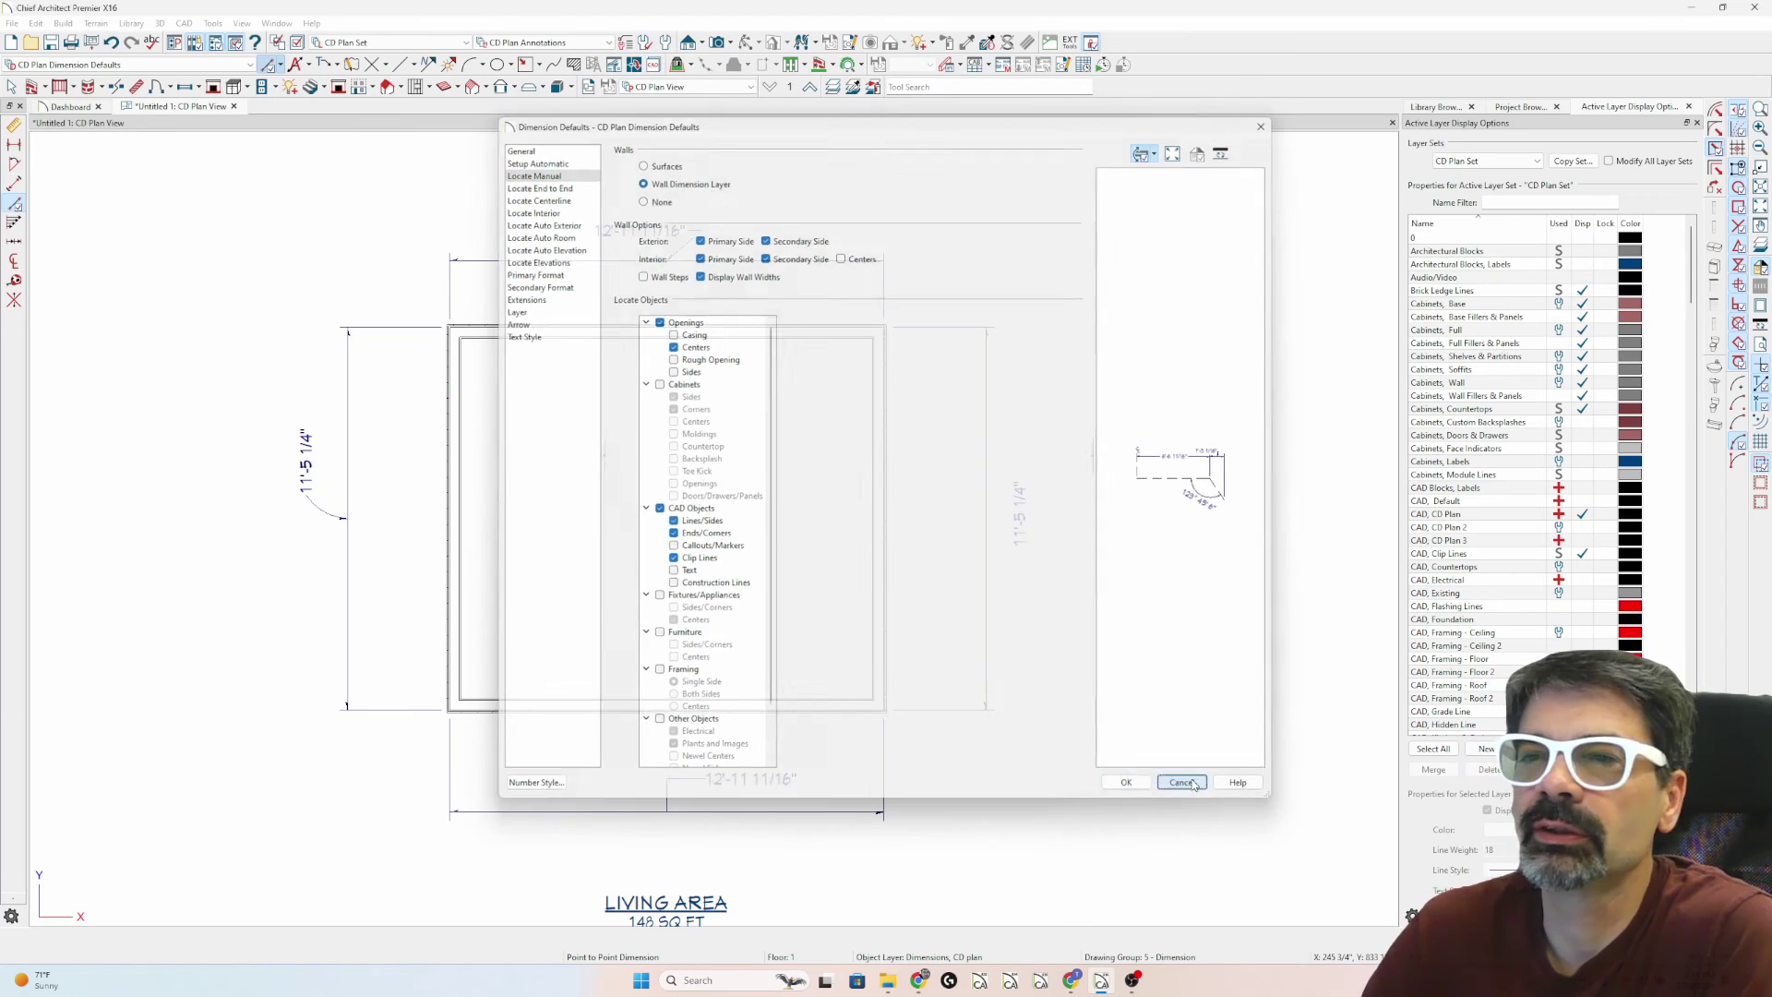
double_click(15, 224)
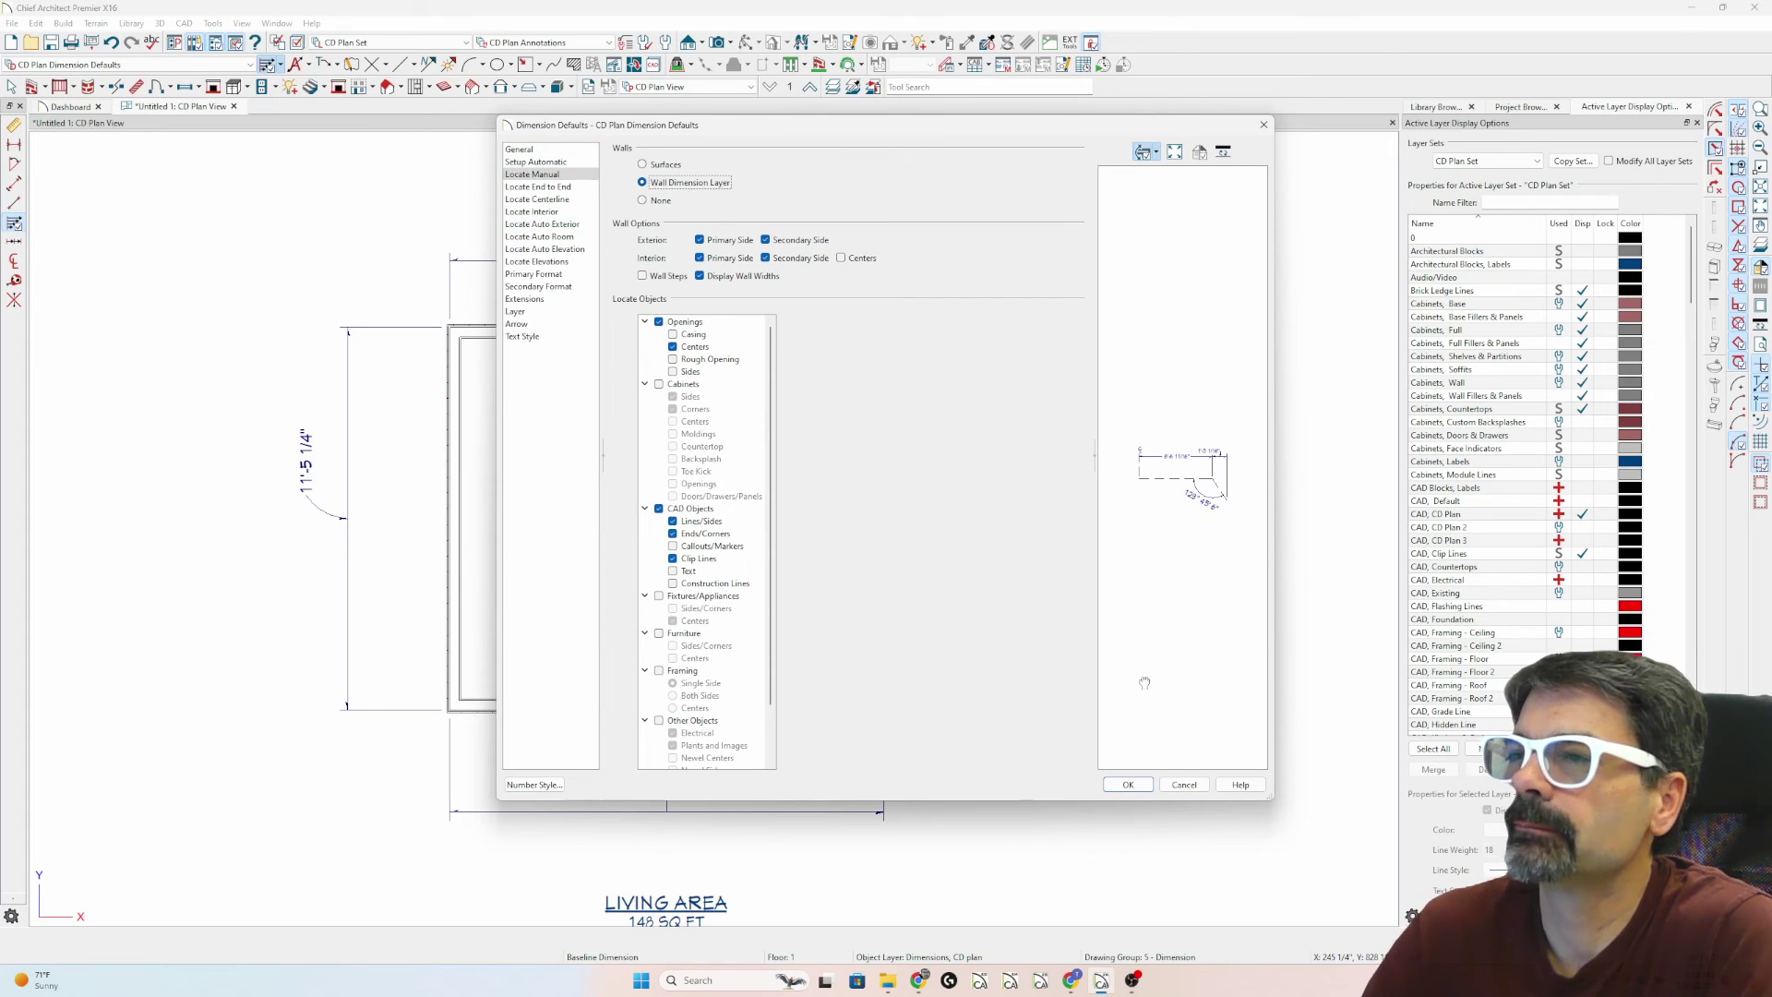
click(1184, 784)
- Check the Auto Dimensions options, then show the list of dimension tools
click(310, 65)
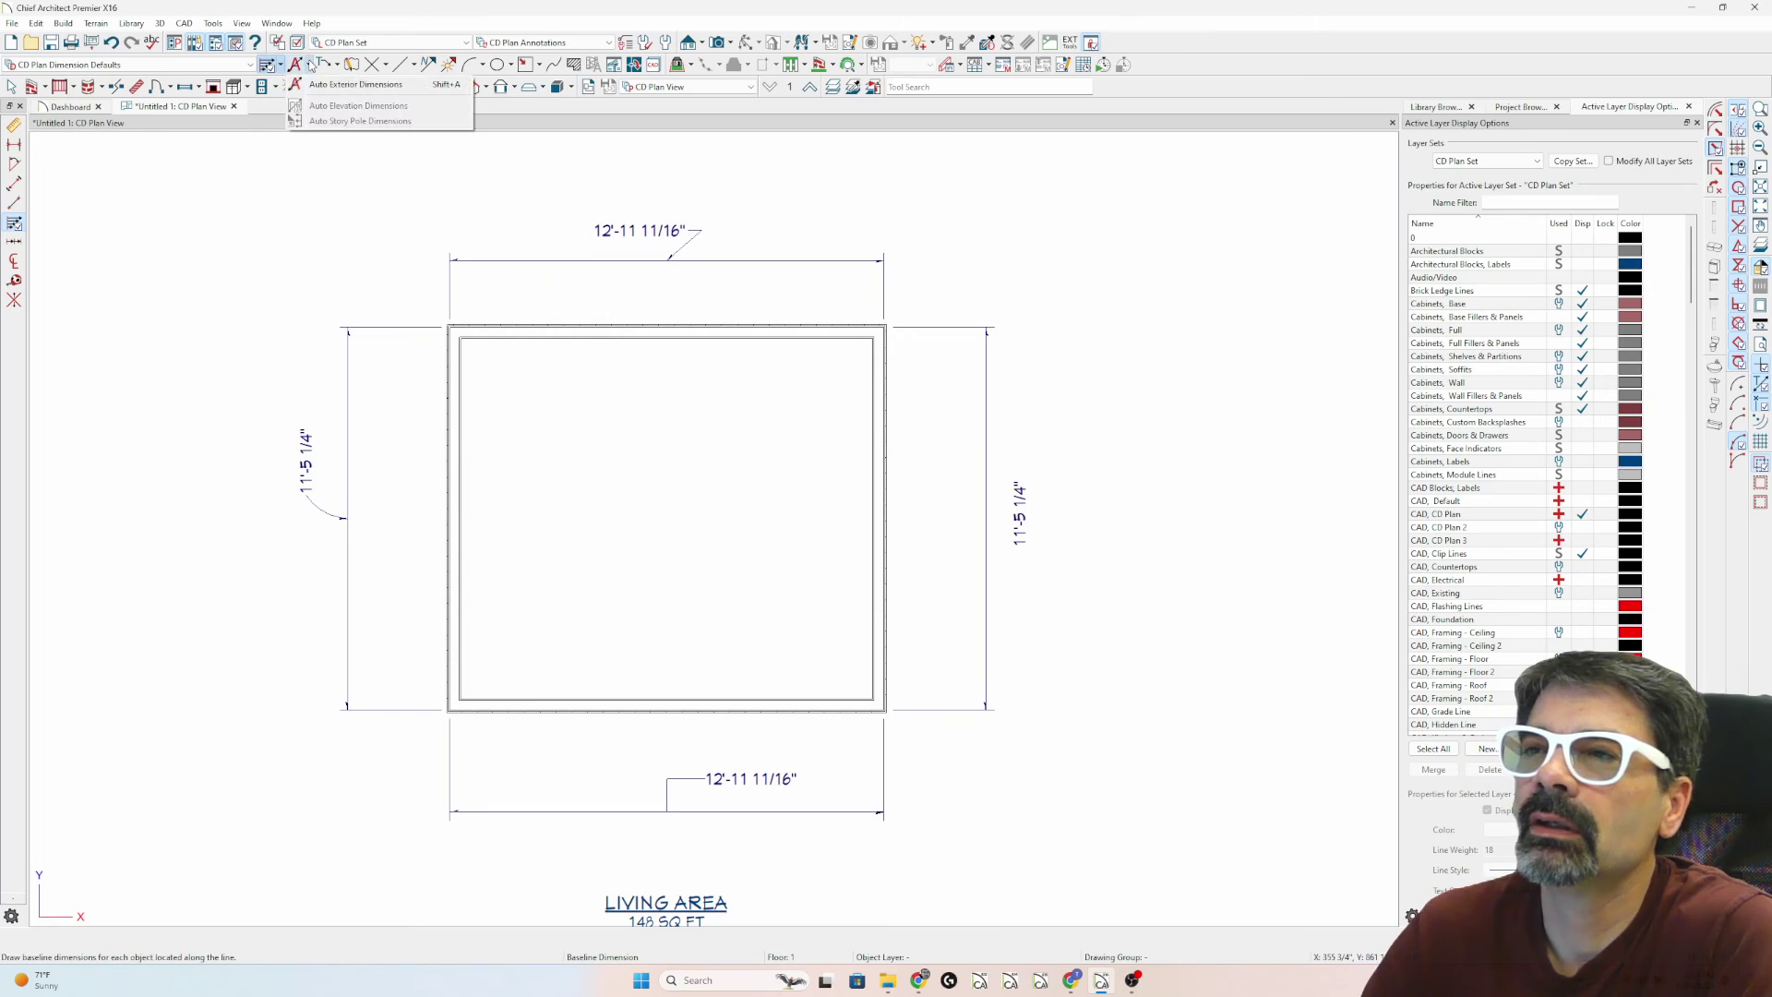
click(281, 73)
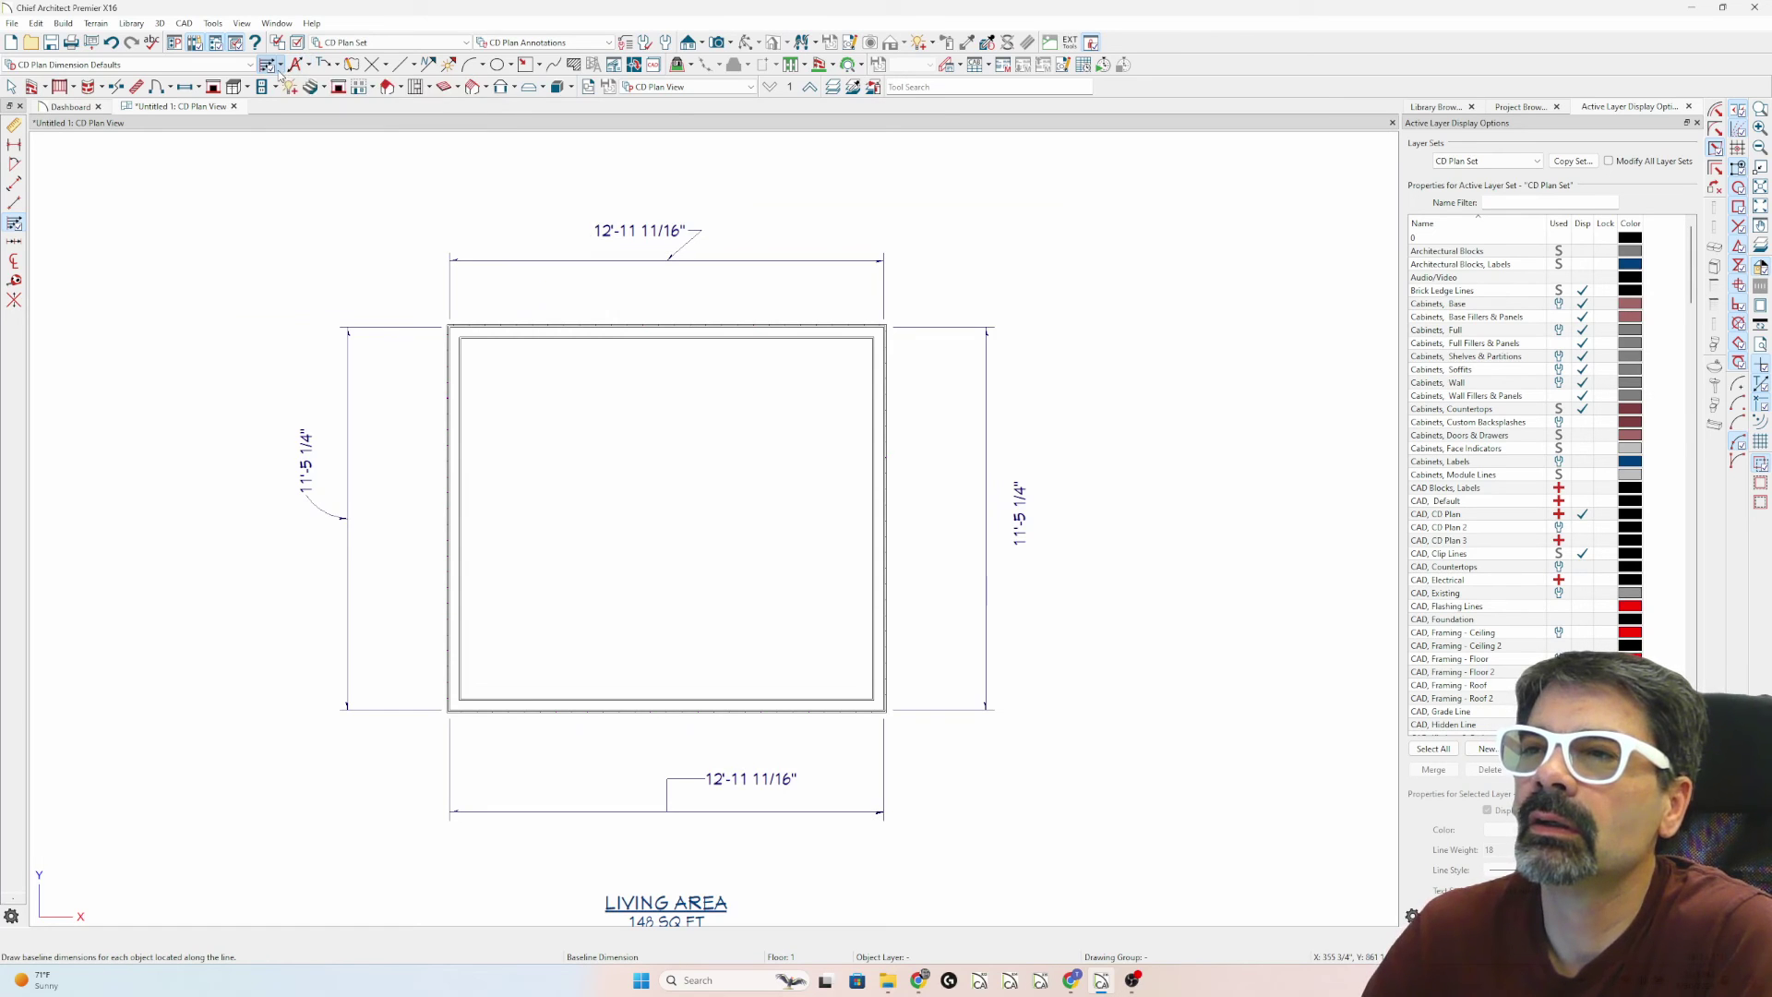
click(280, 74)
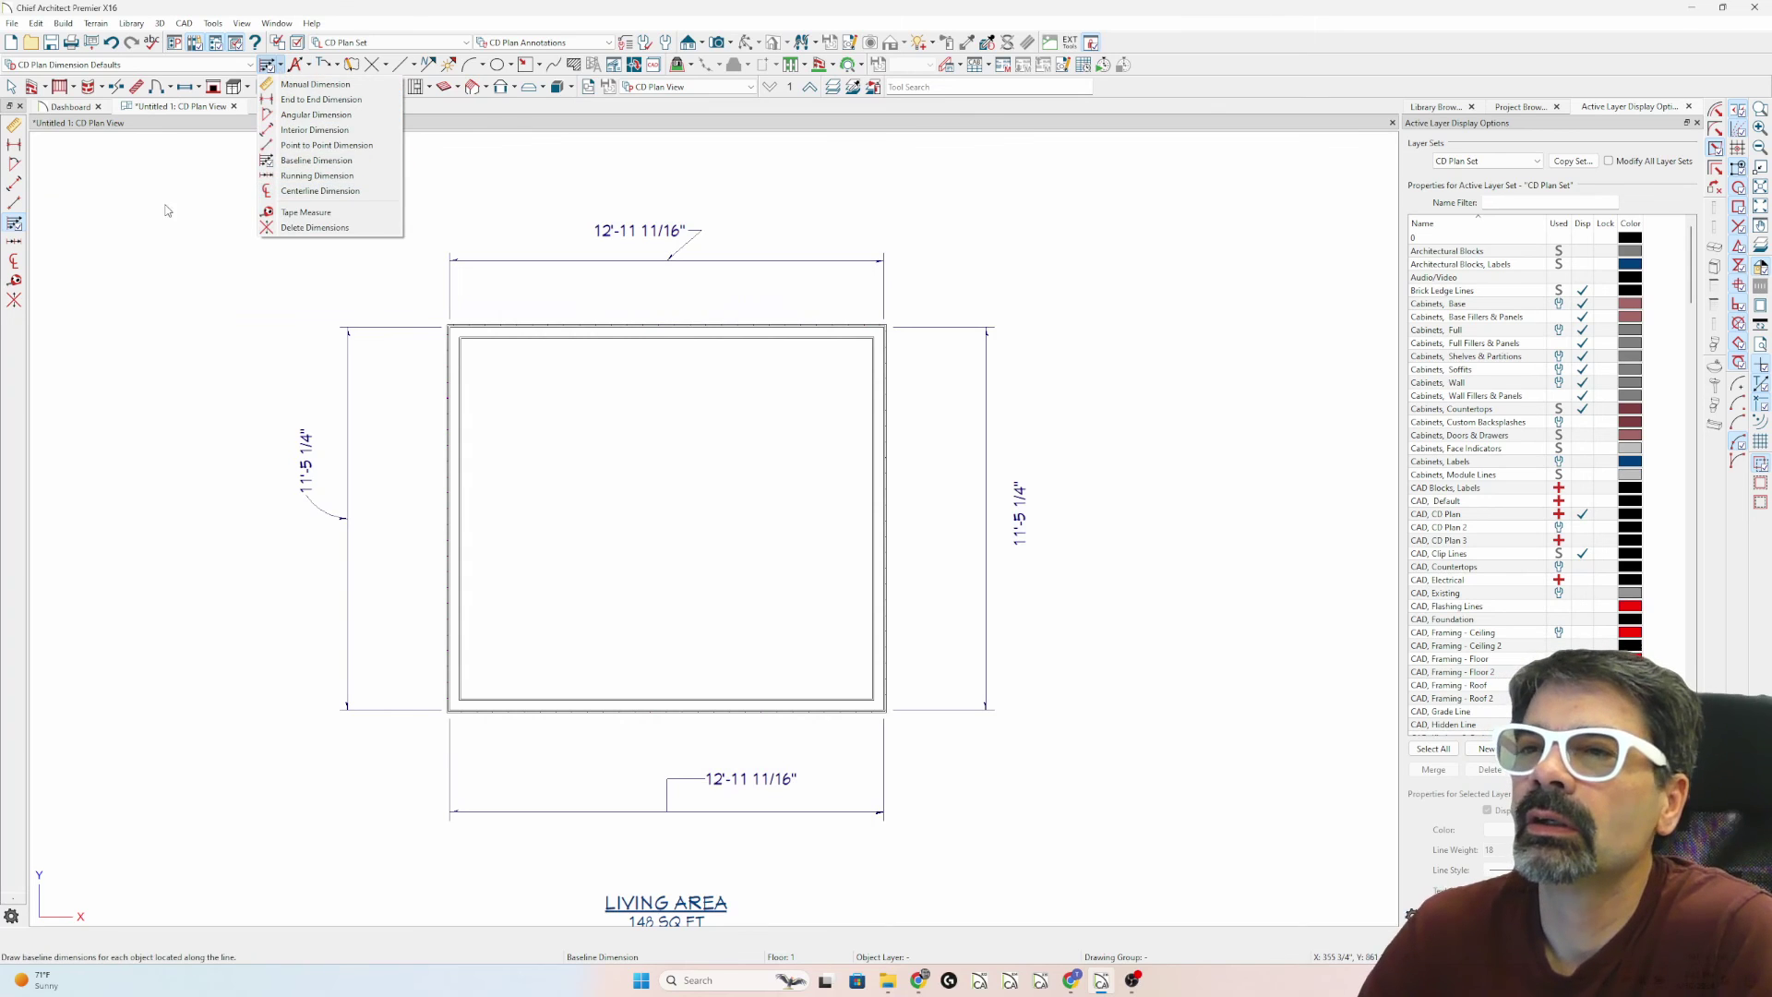
- Inspect the General plan Dimension Defaults, including the Curved Line leader style, then cancel
double_click(16, 264)
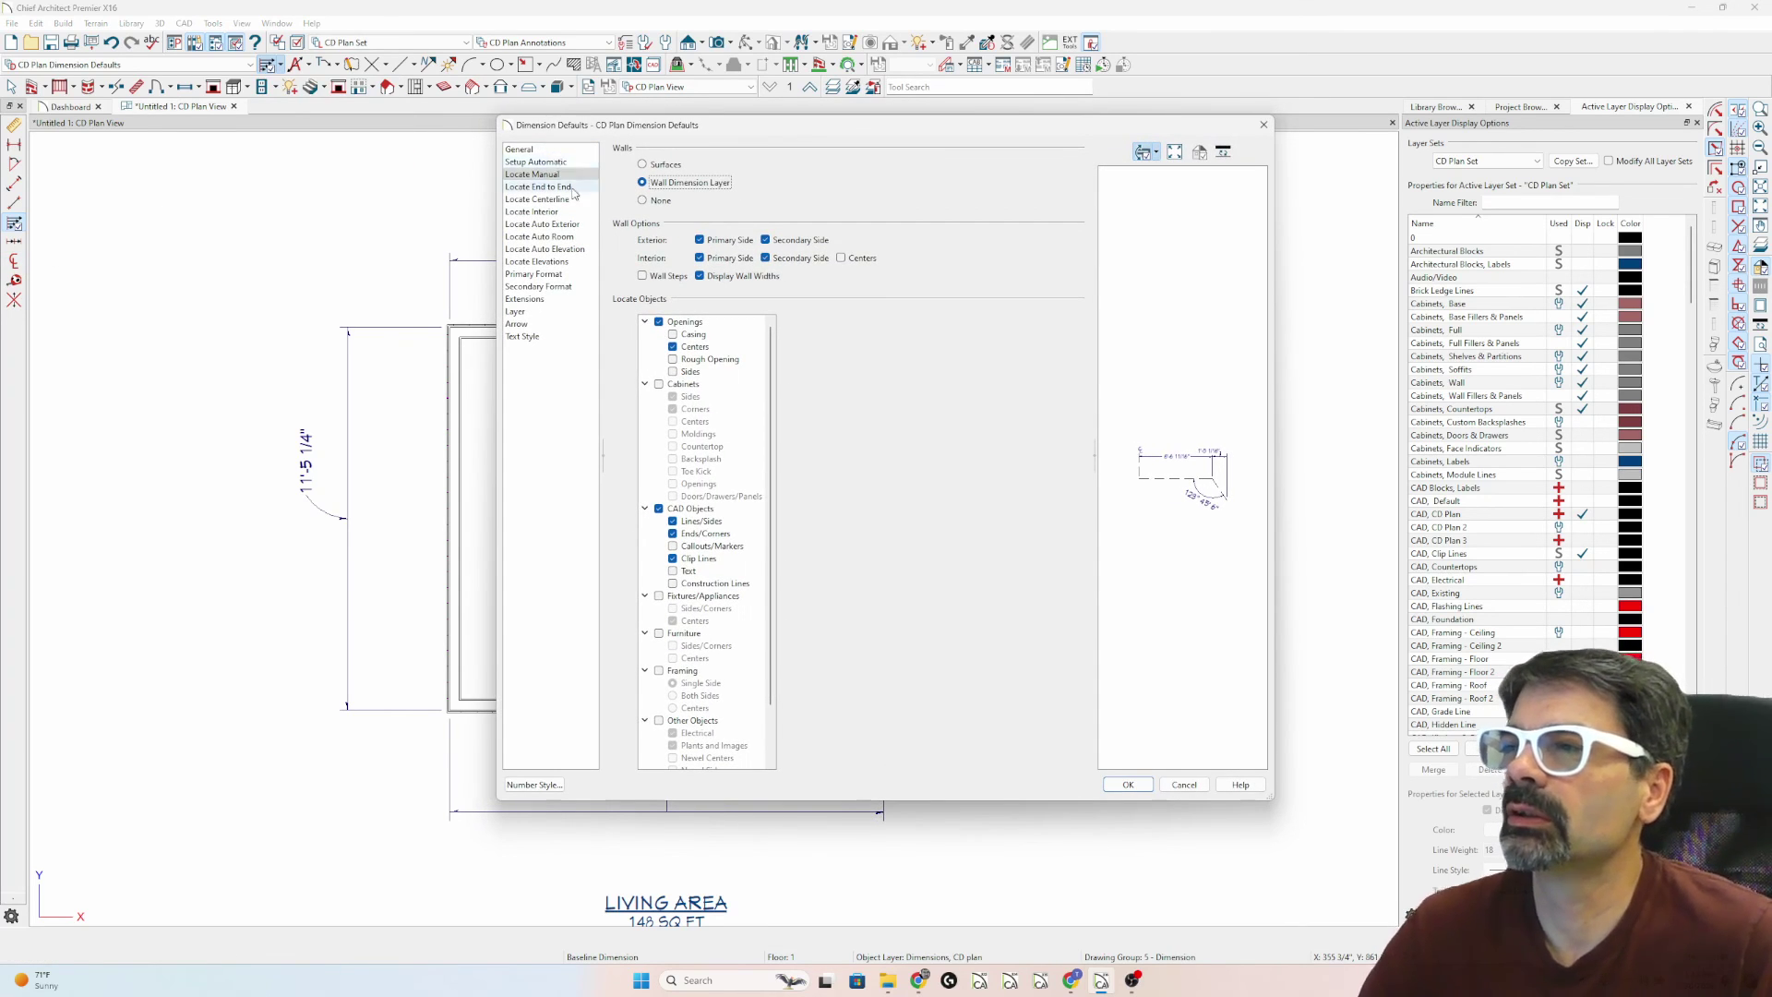
key(Return)
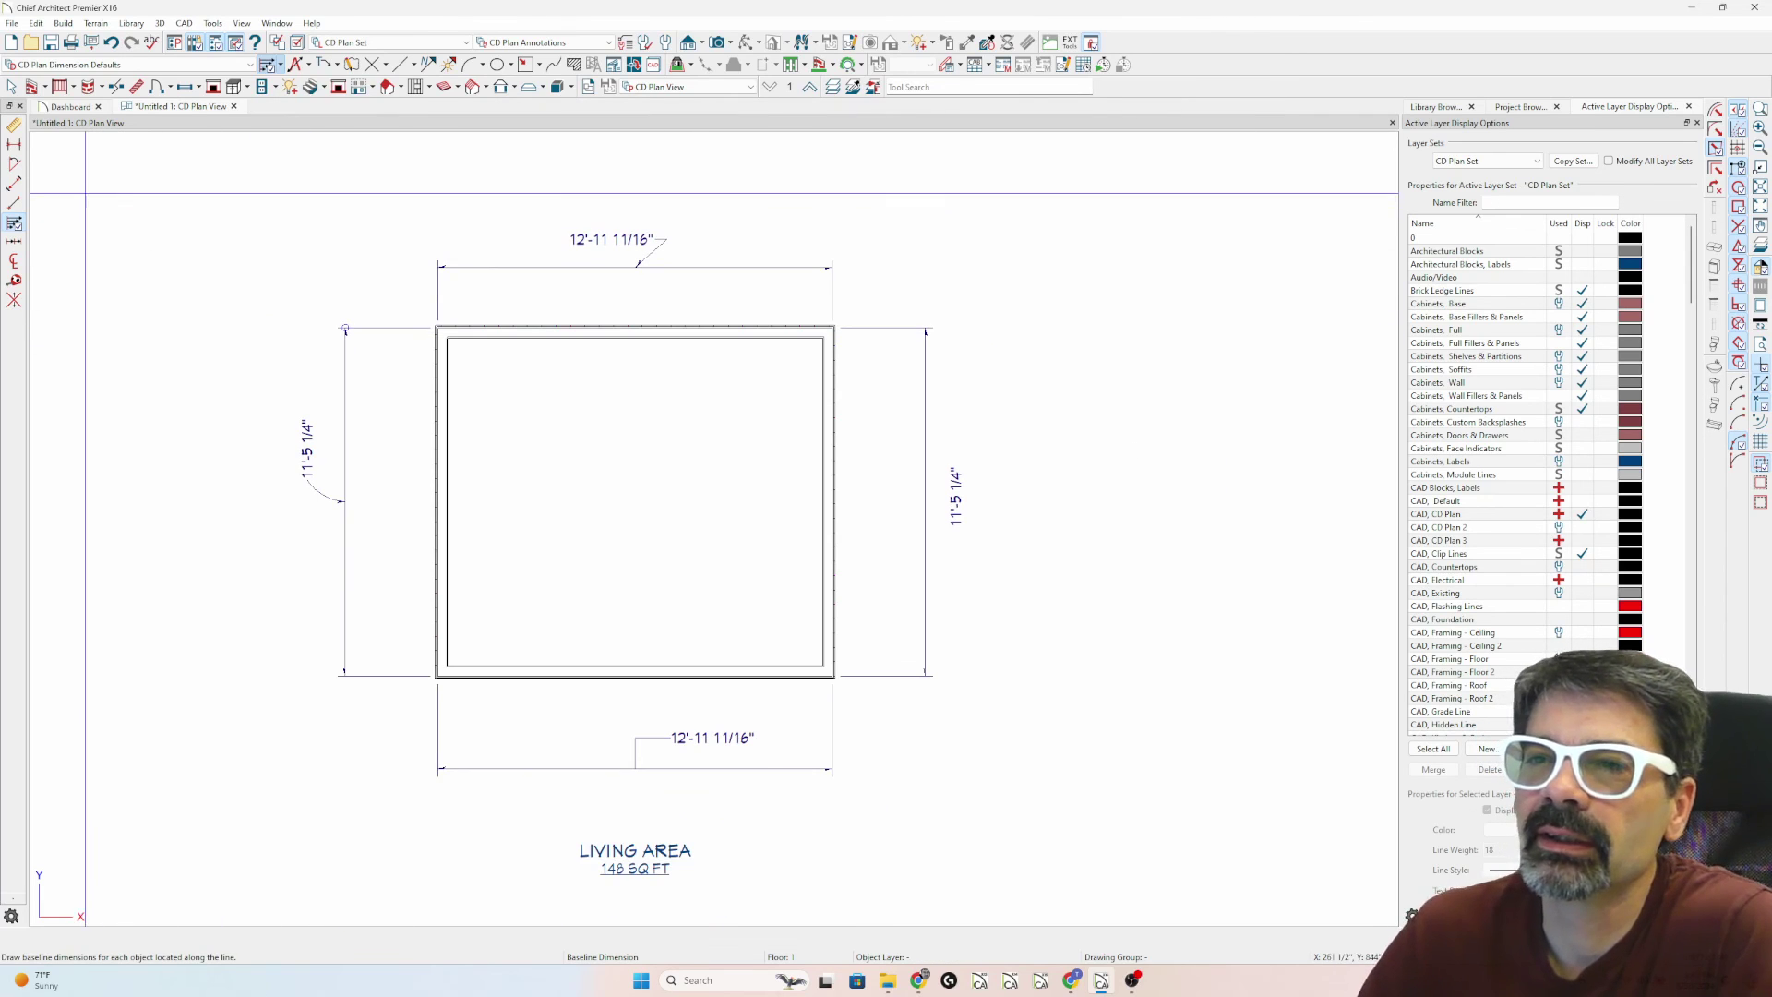
double_click(14, 127)
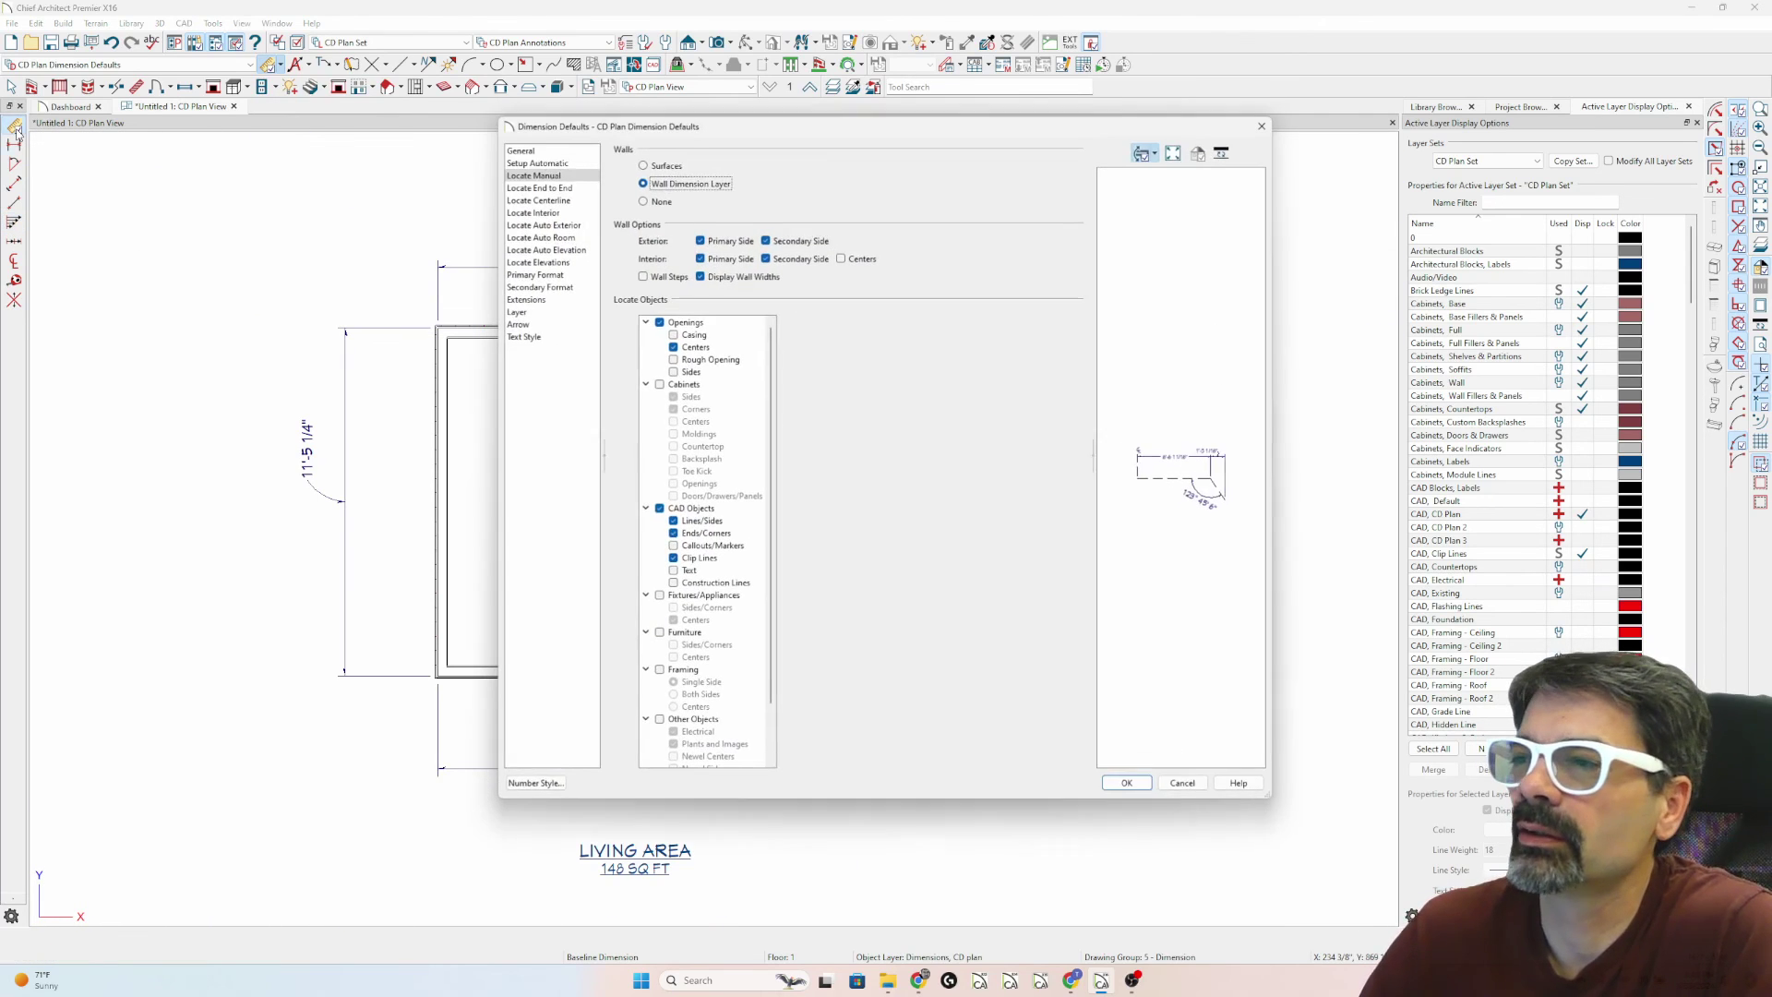
click(559, 149)
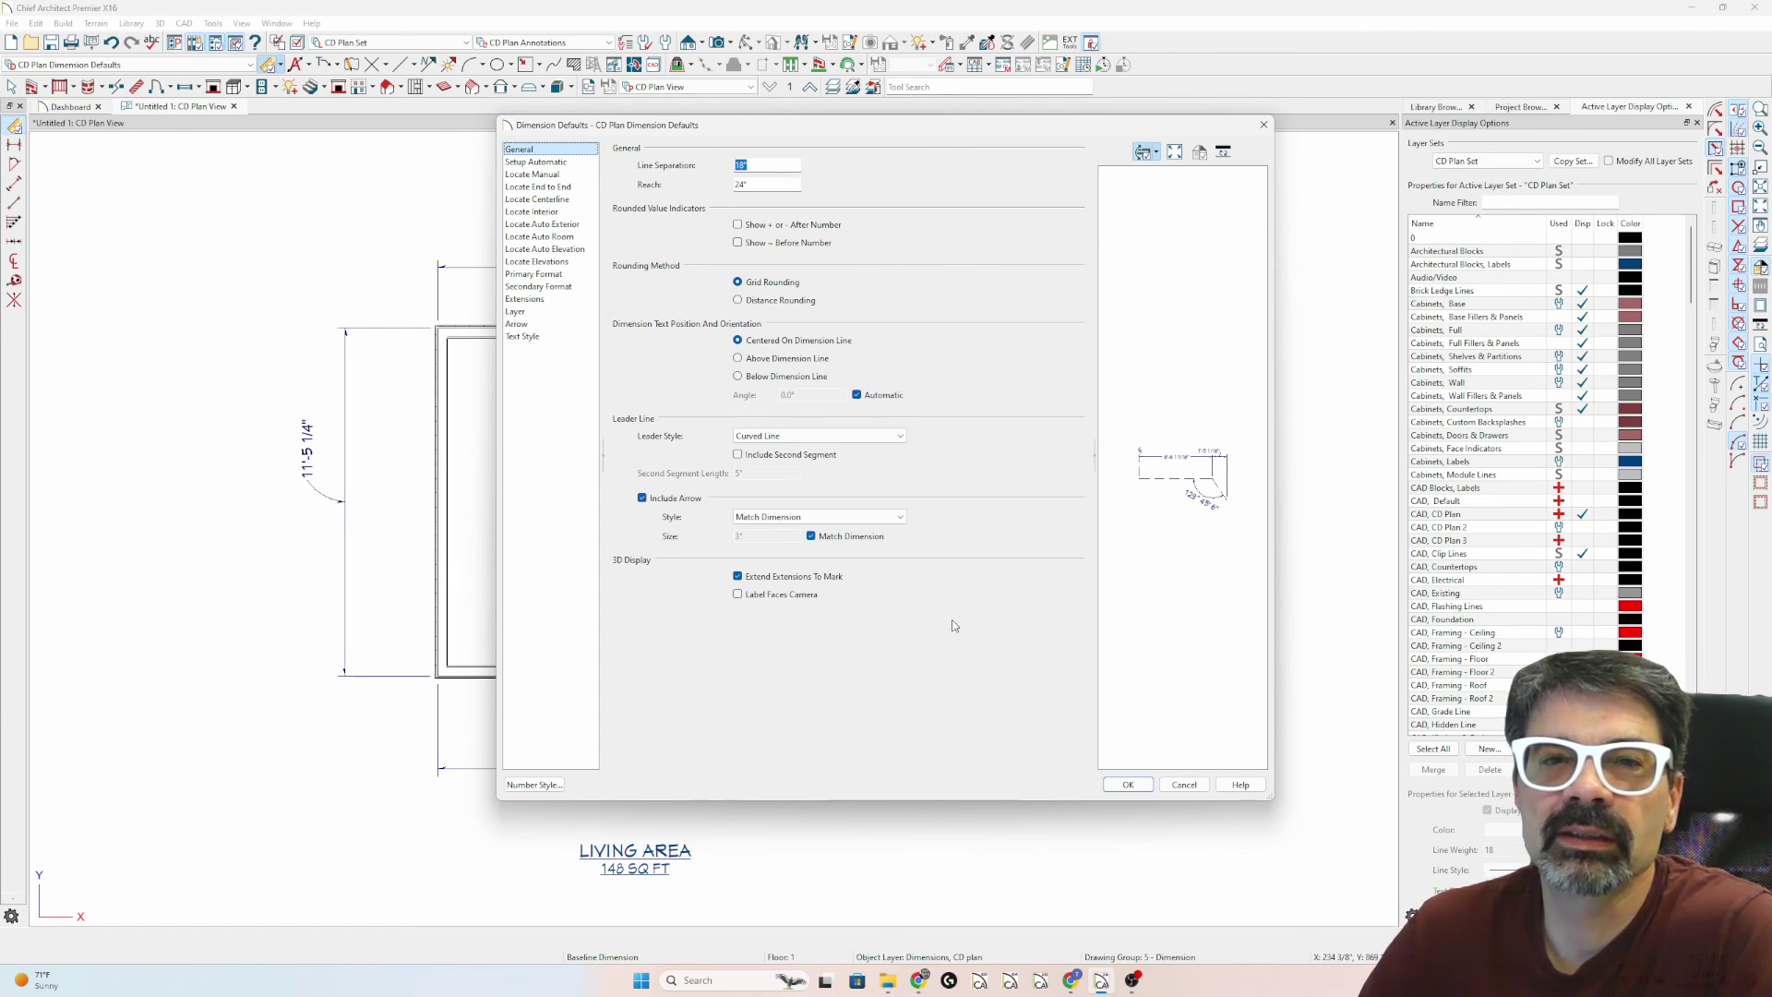
click(1183, 785)
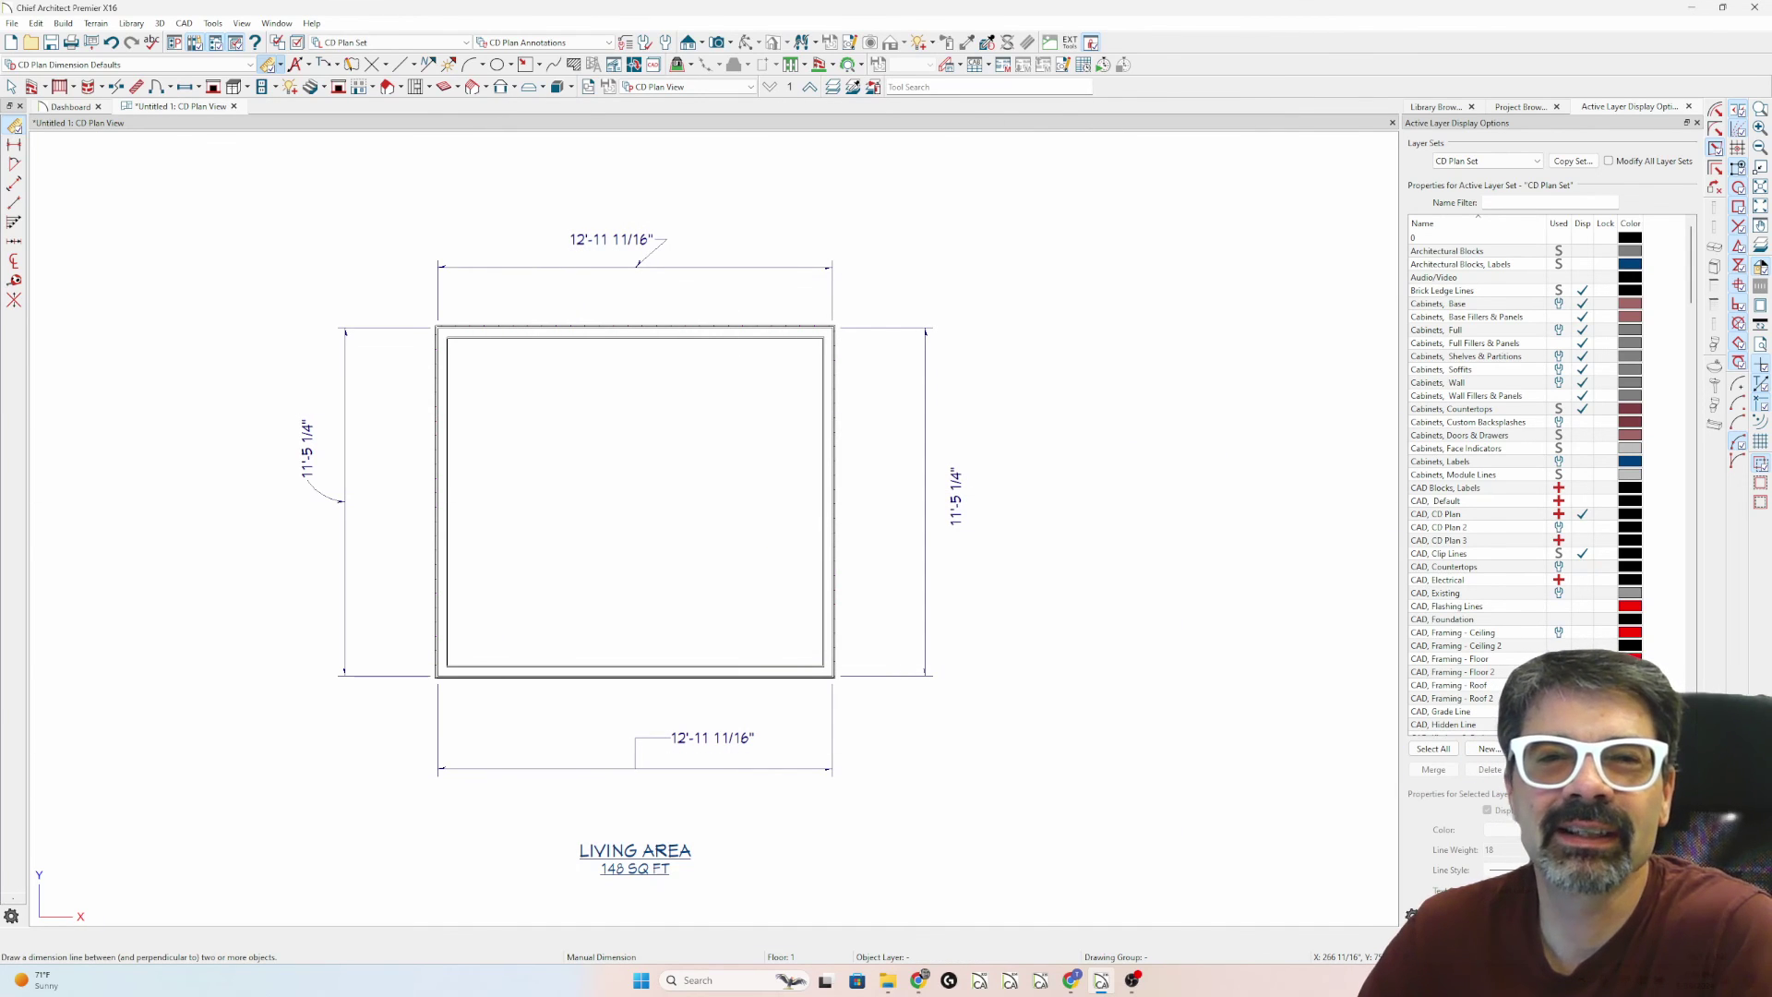